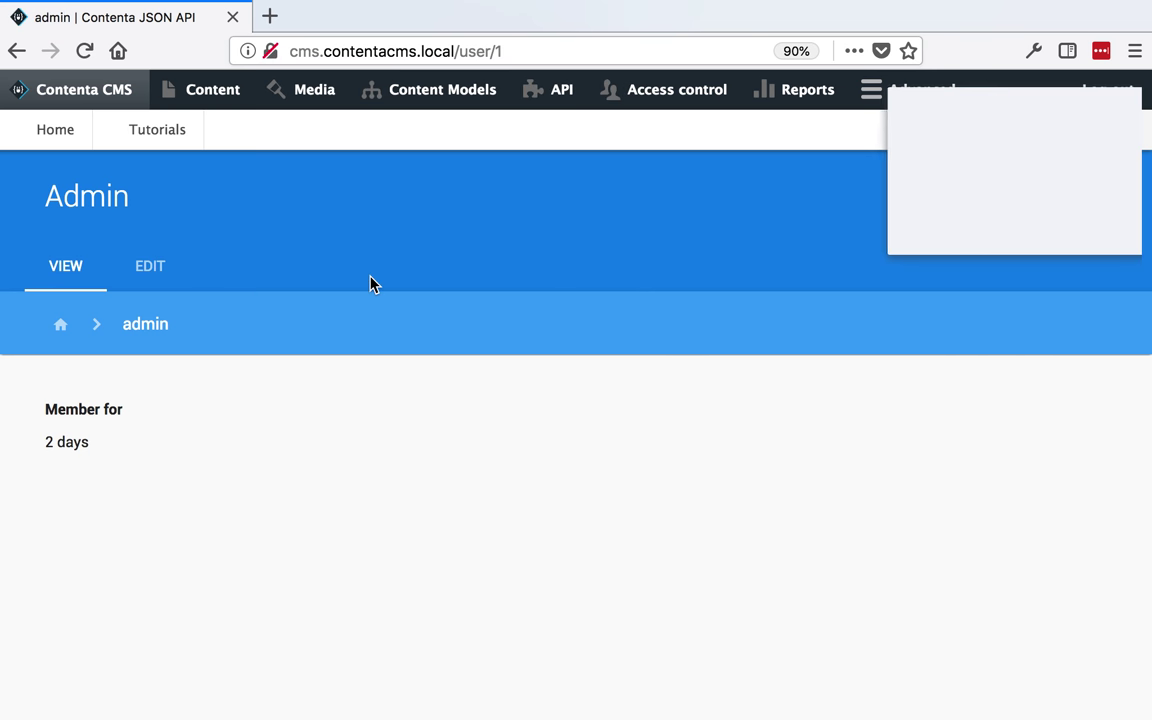
Go to the site's home page and open the content types overview through its Discover Structure link
click(978, 228)
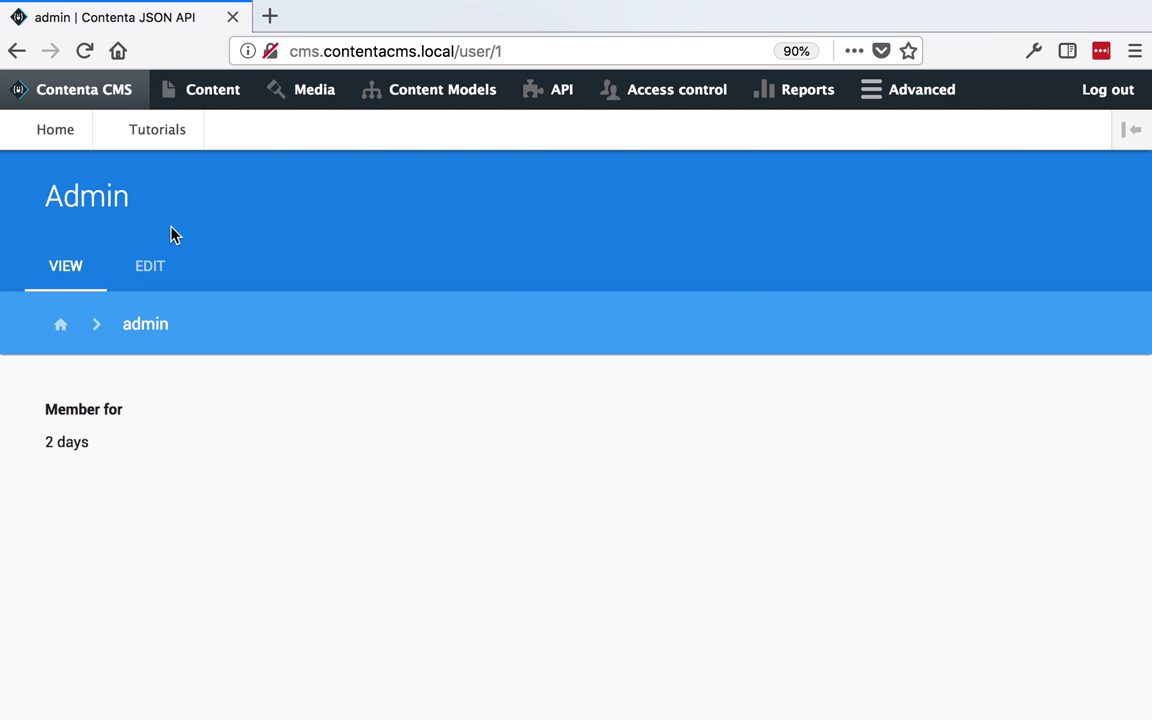
click(88, 137)
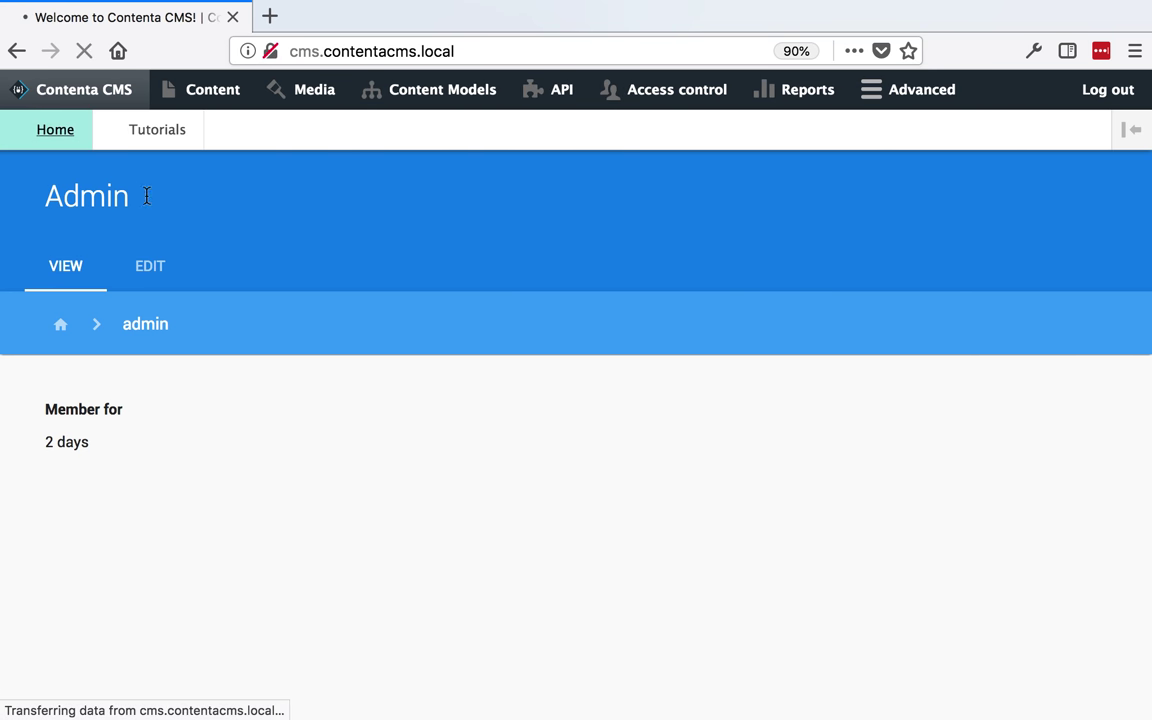
scroll(302, 357, down, 8)
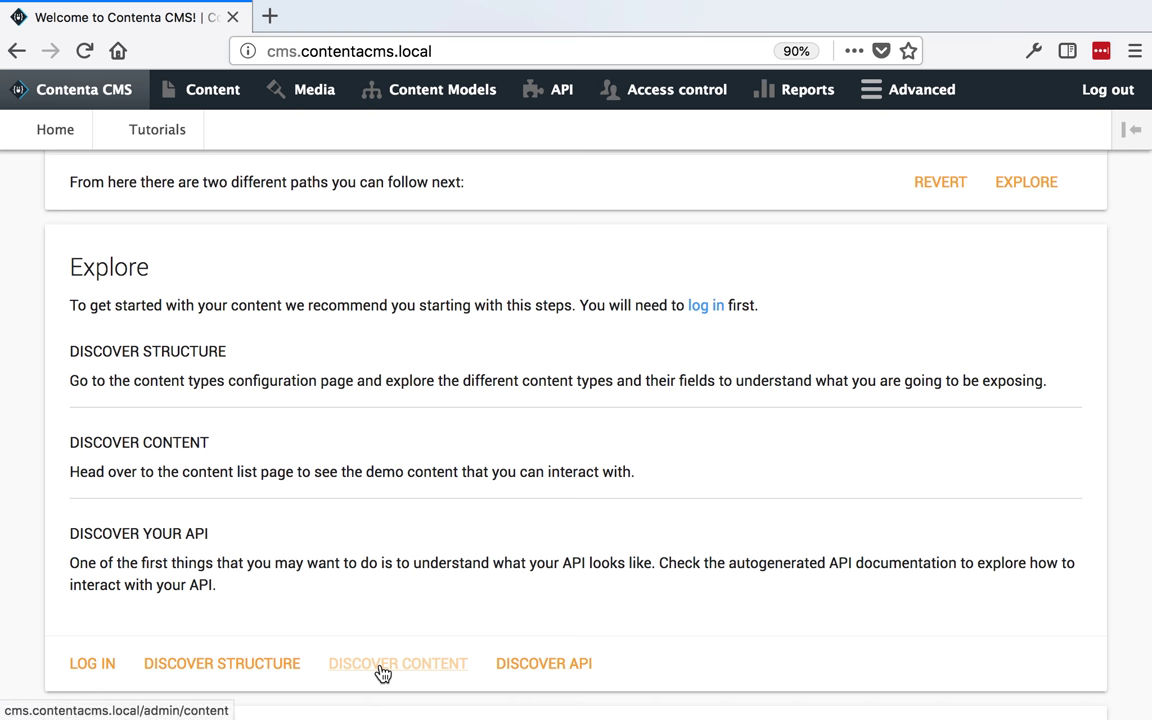
click(198, 92)
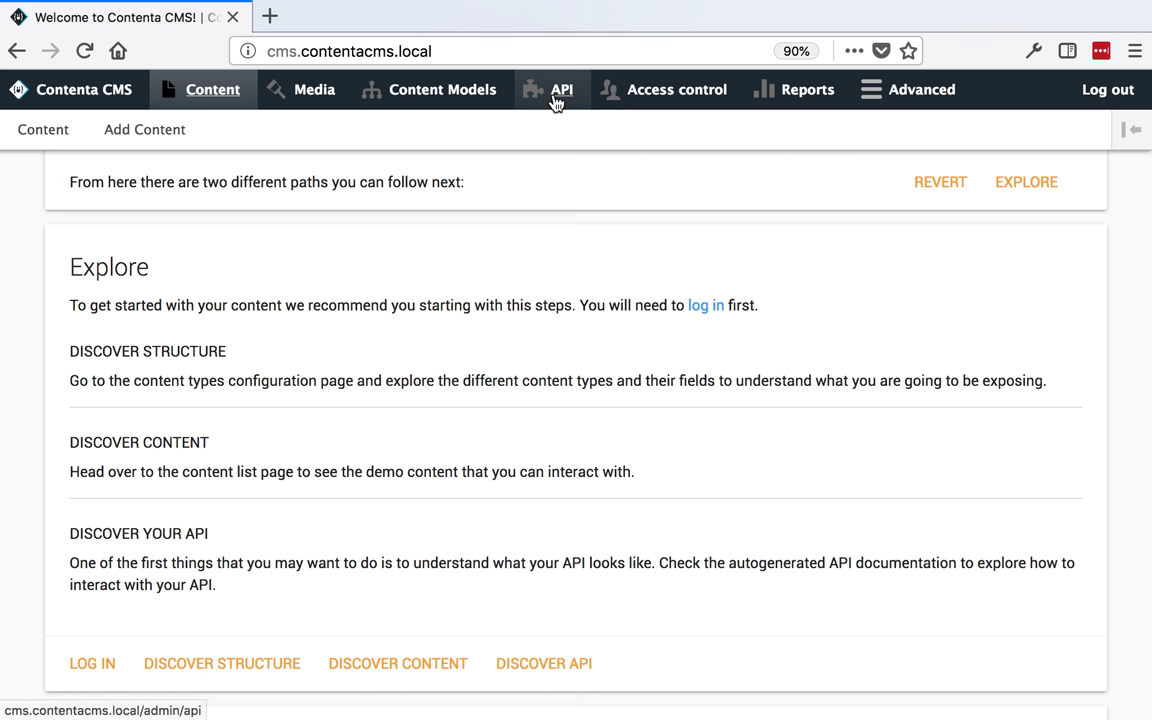
scroll(470, 406, down, 5)
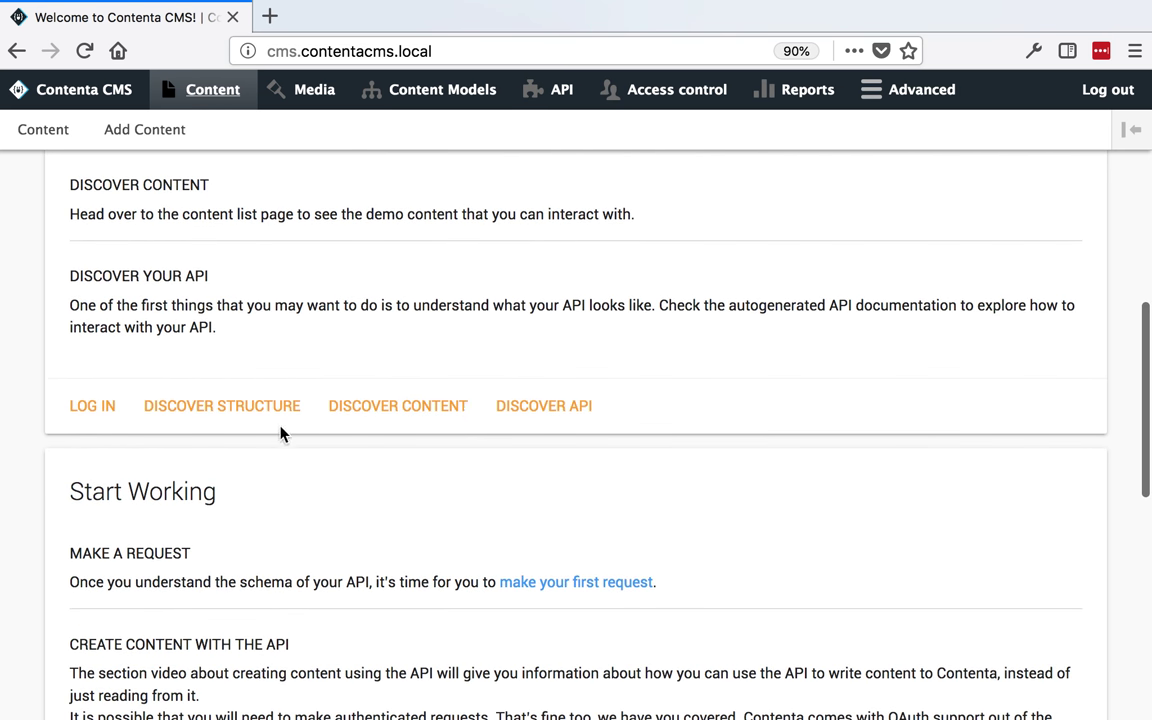
click(249, 411)
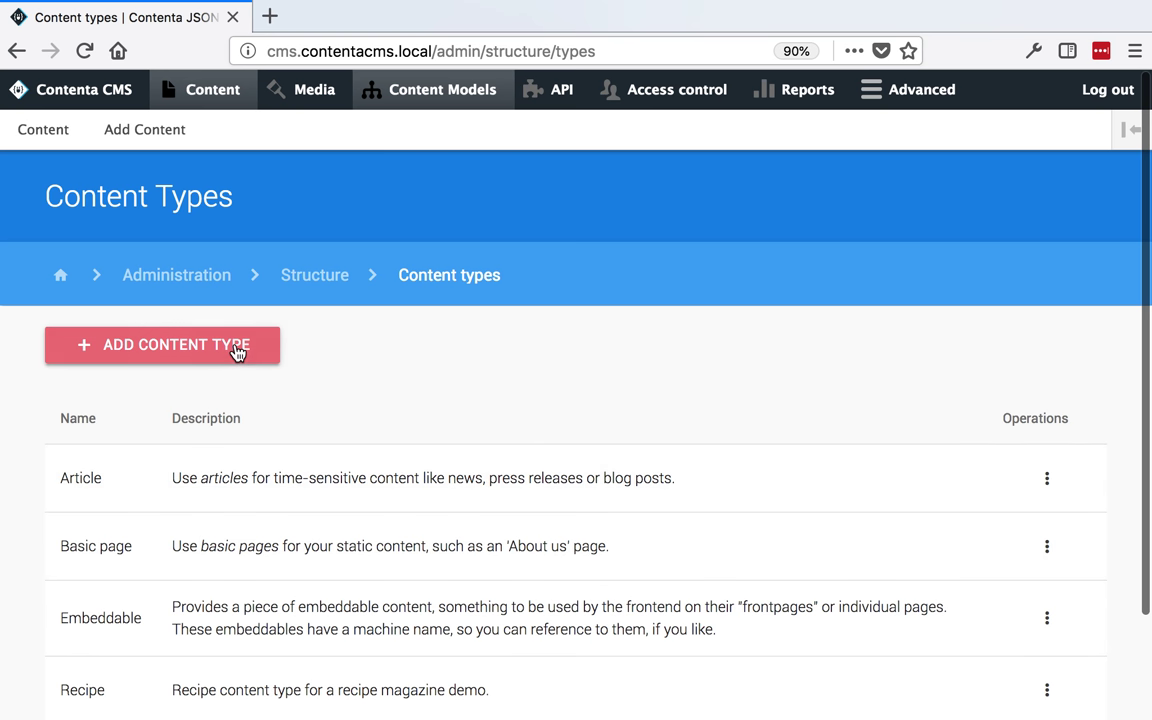
Start a new content type named Member with the description "Type in the details of the band member."
click(237, 350)
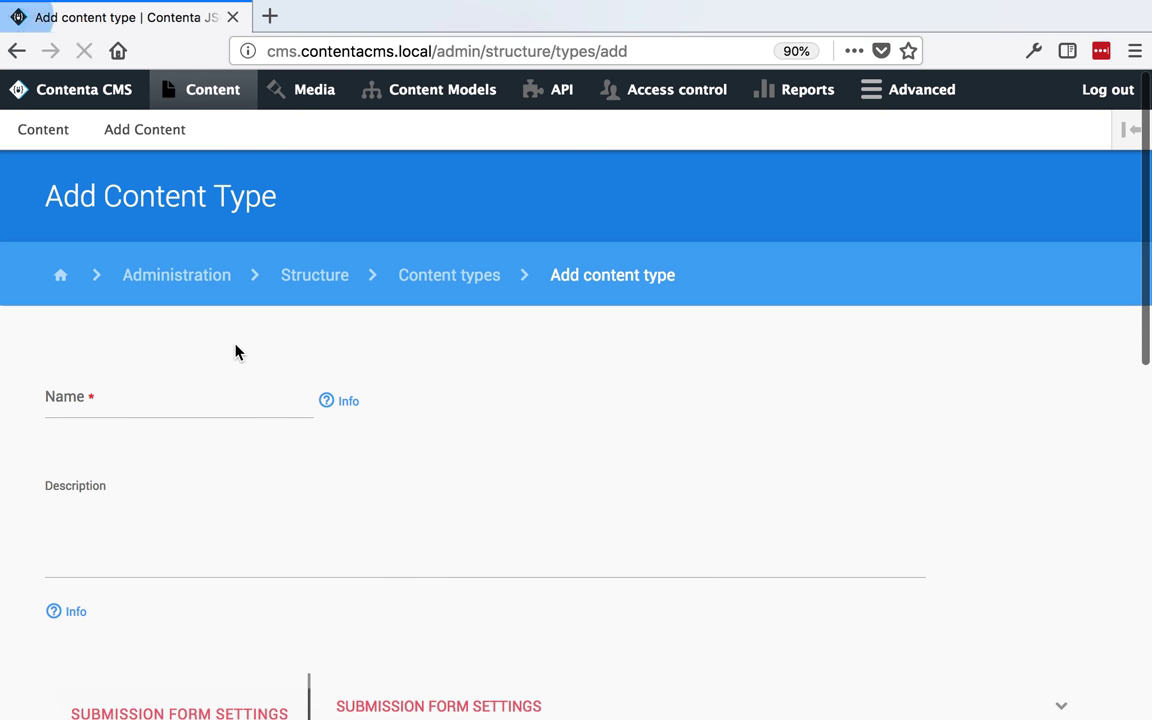
click(181, 416)
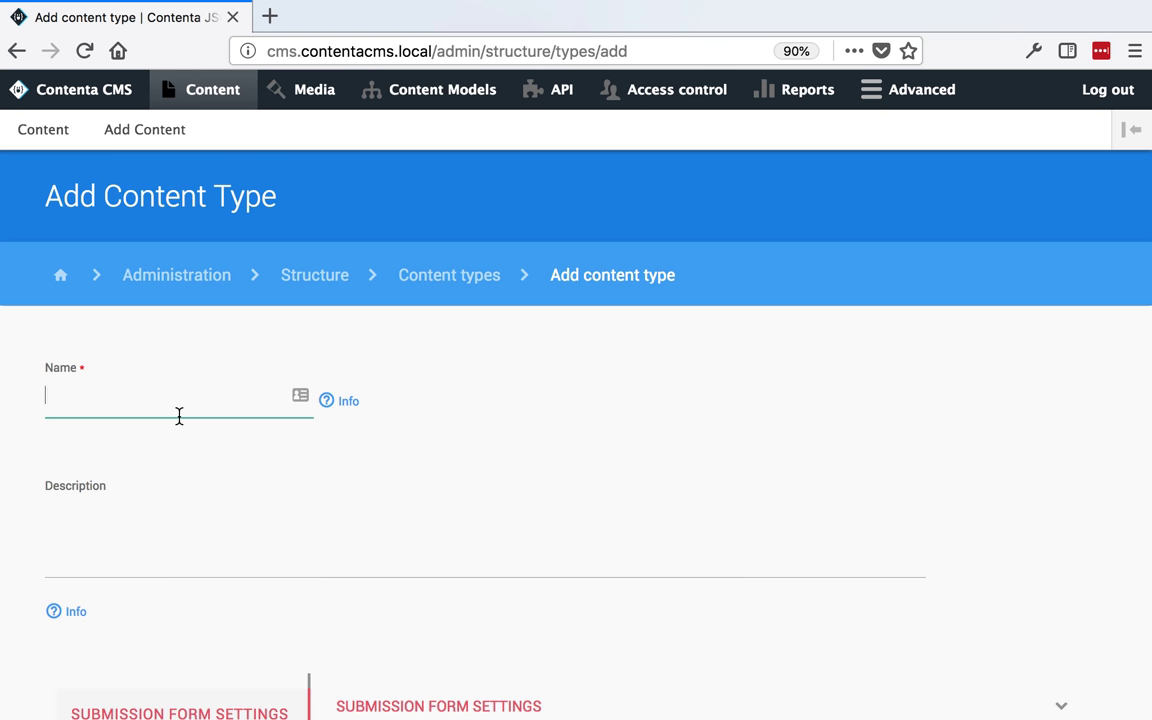
text(Member)
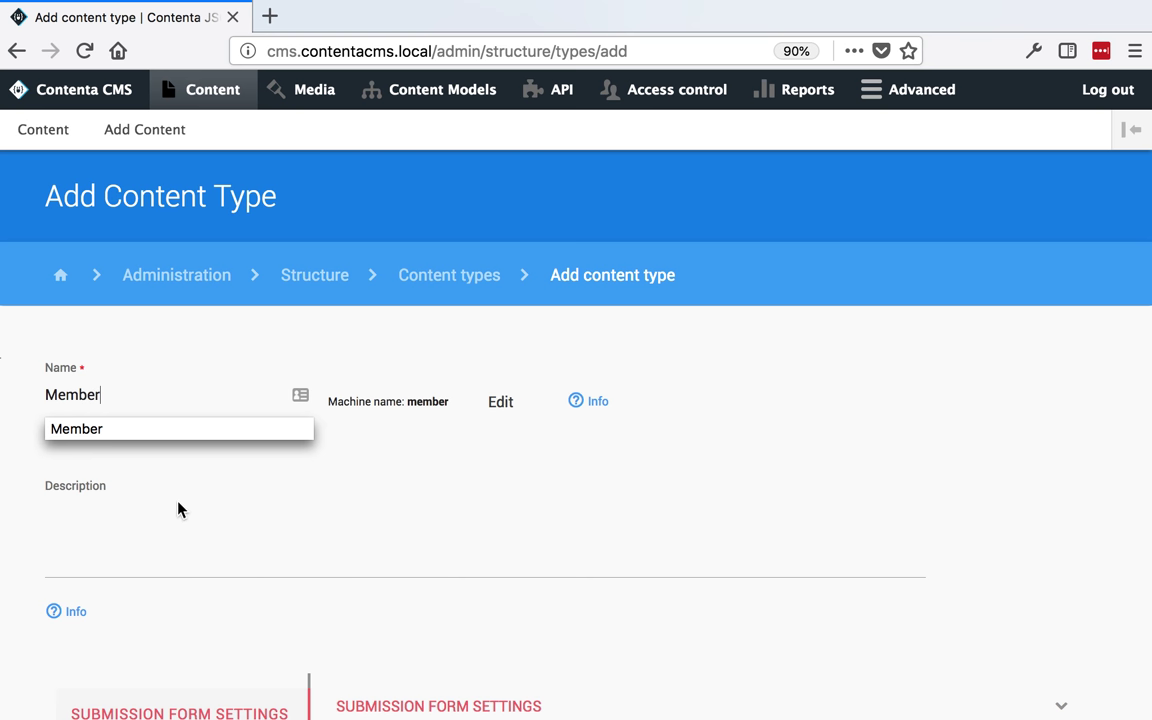
click(179, 513)
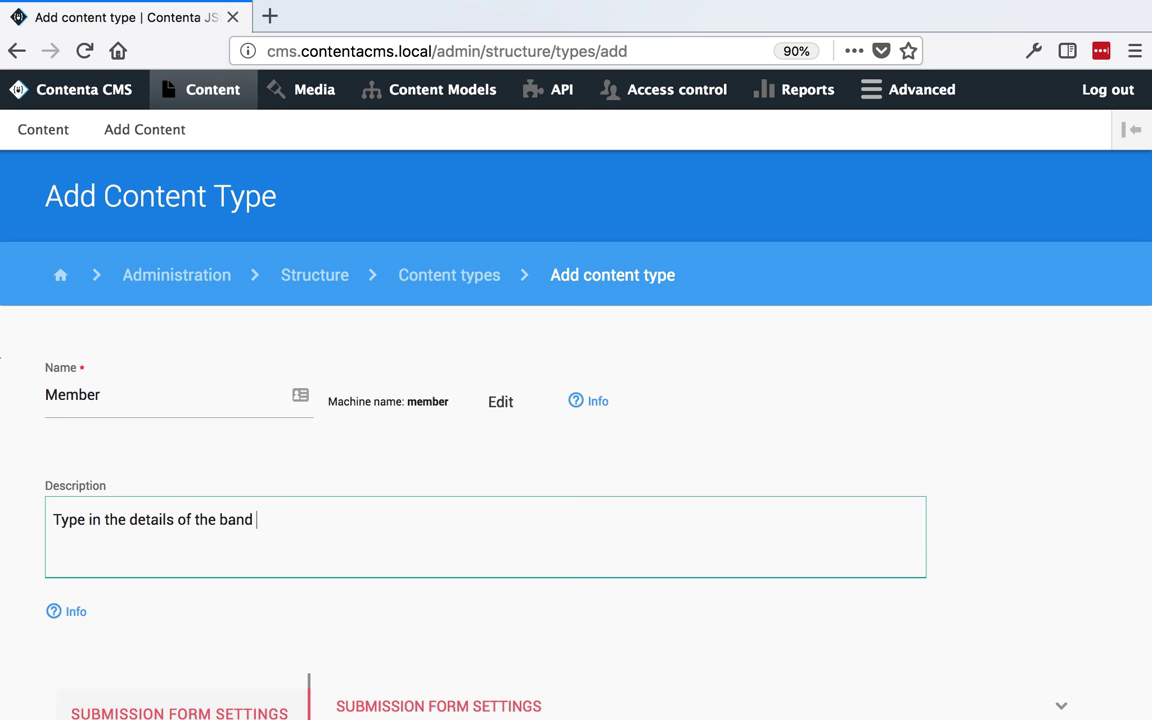
Set the title field label of the Member content type to "Member Name"
scroll(417, 625, down, 5)
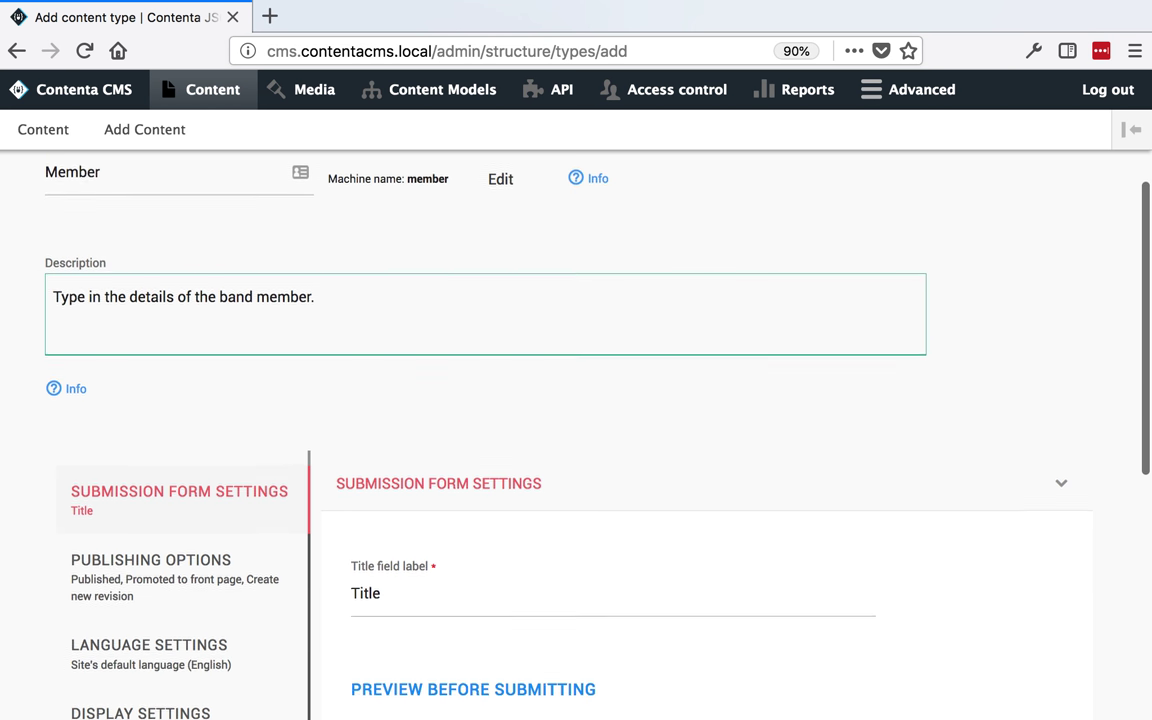
double_click(432, 535)
text(Name)
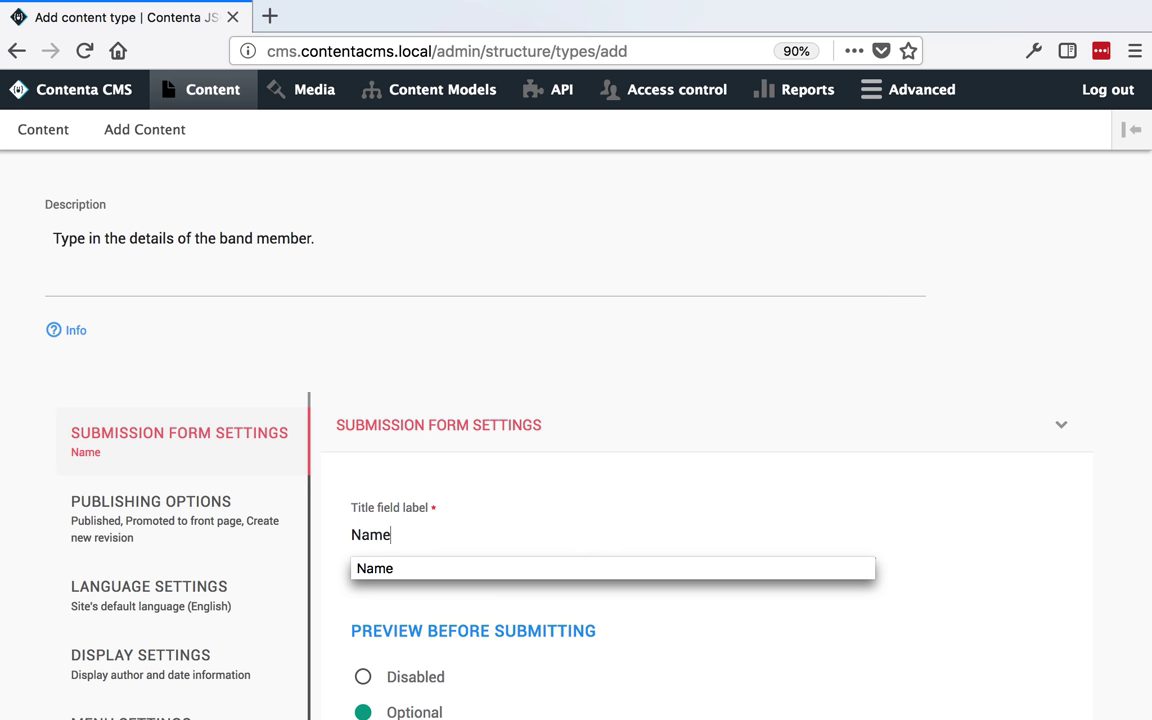
key(BackSpace)
key(BackSpace)
key(BackSpace)
key(BackSpace)
text(Member)
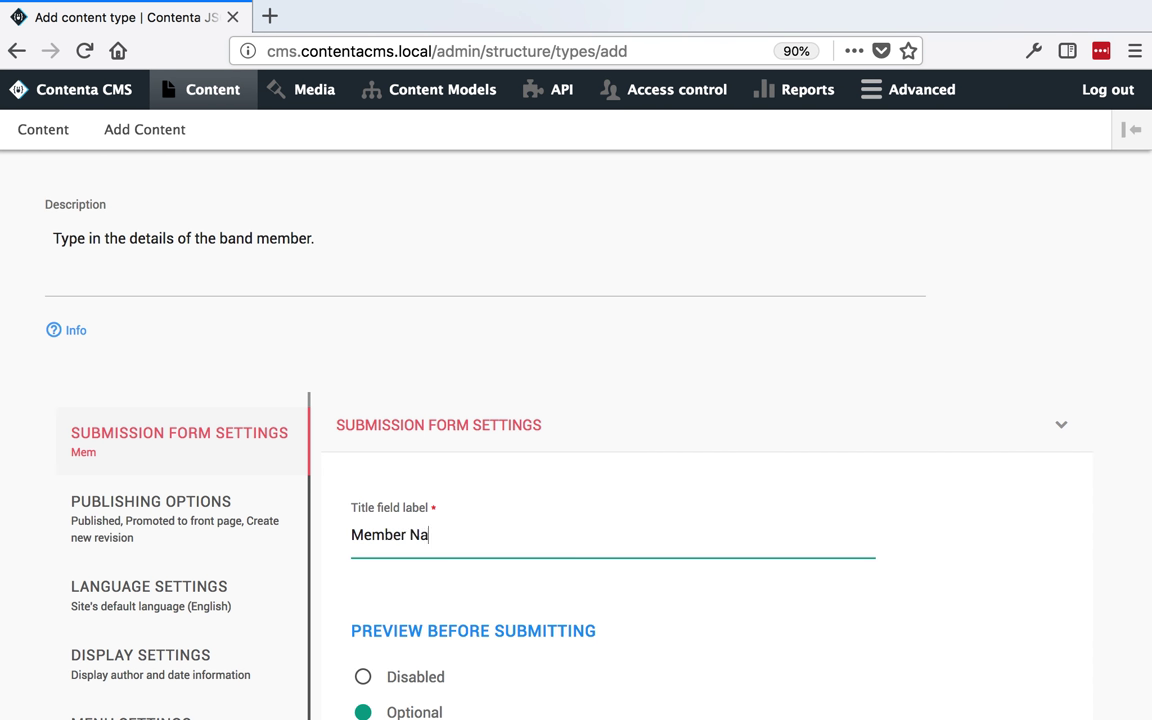
Disable preview before submitting for the Member content type, and save it to continue to managing its fields
scroll(613, 714, down, 3)
click(376, 540)
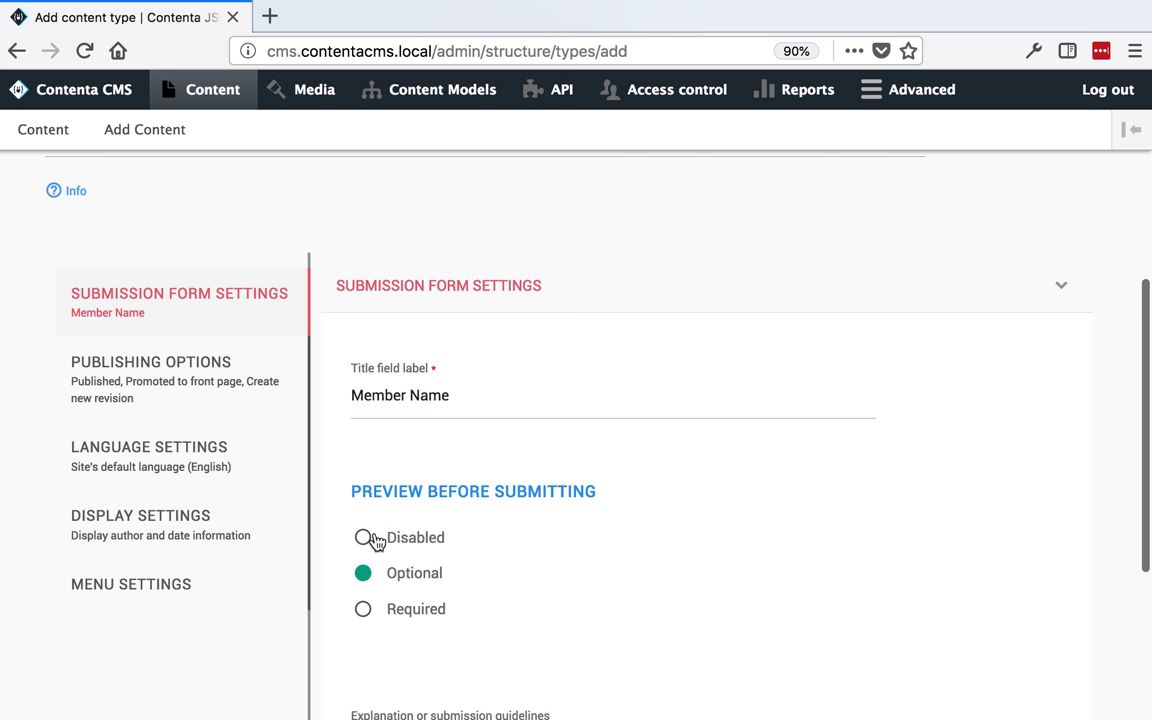
scroll(394, 571, down, 6)
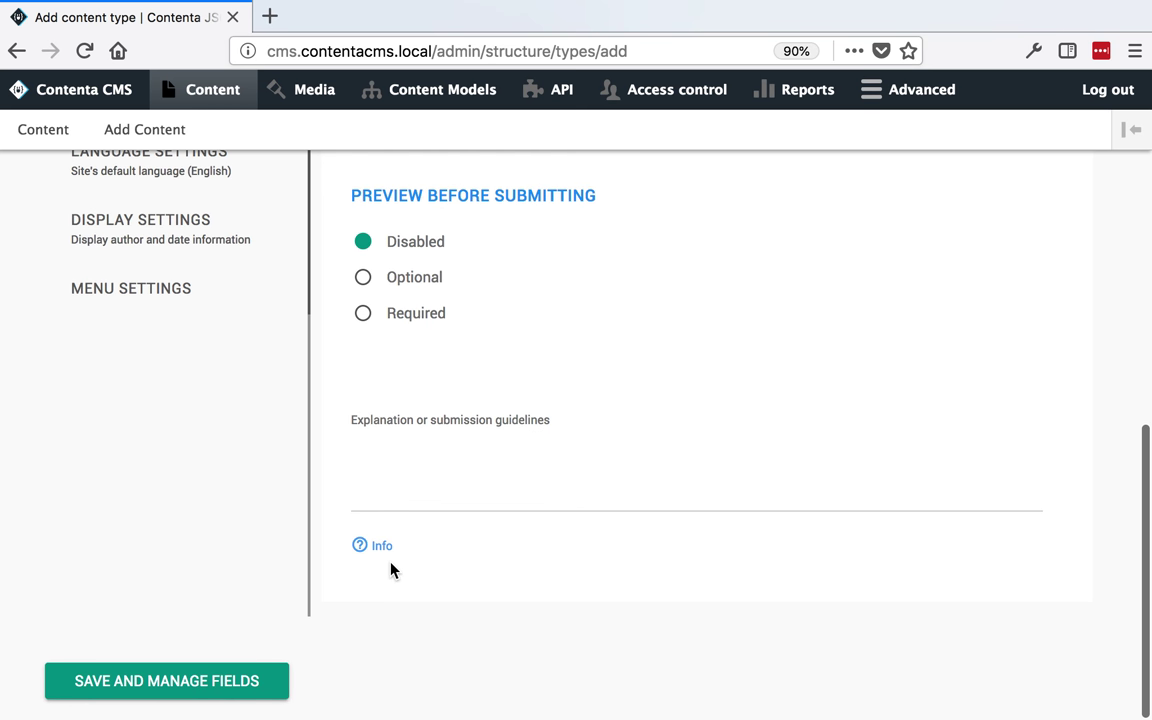
click(165, 683)
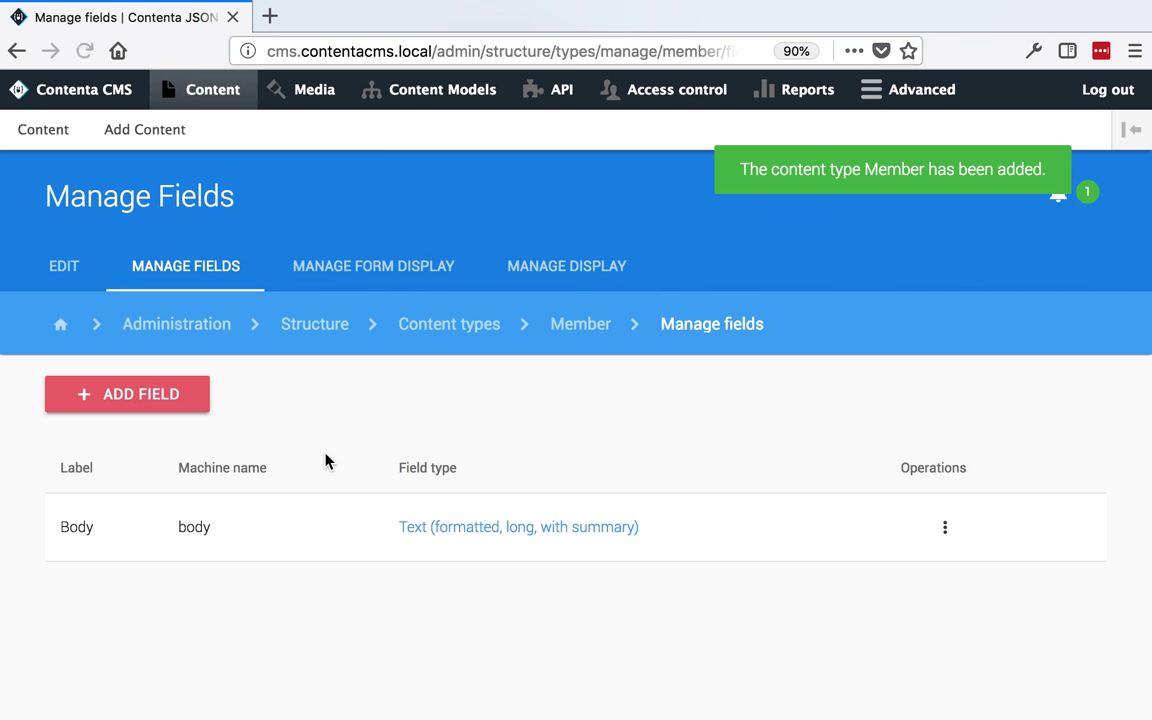
Delete the default Body field from the Member content type
click(947, 530)
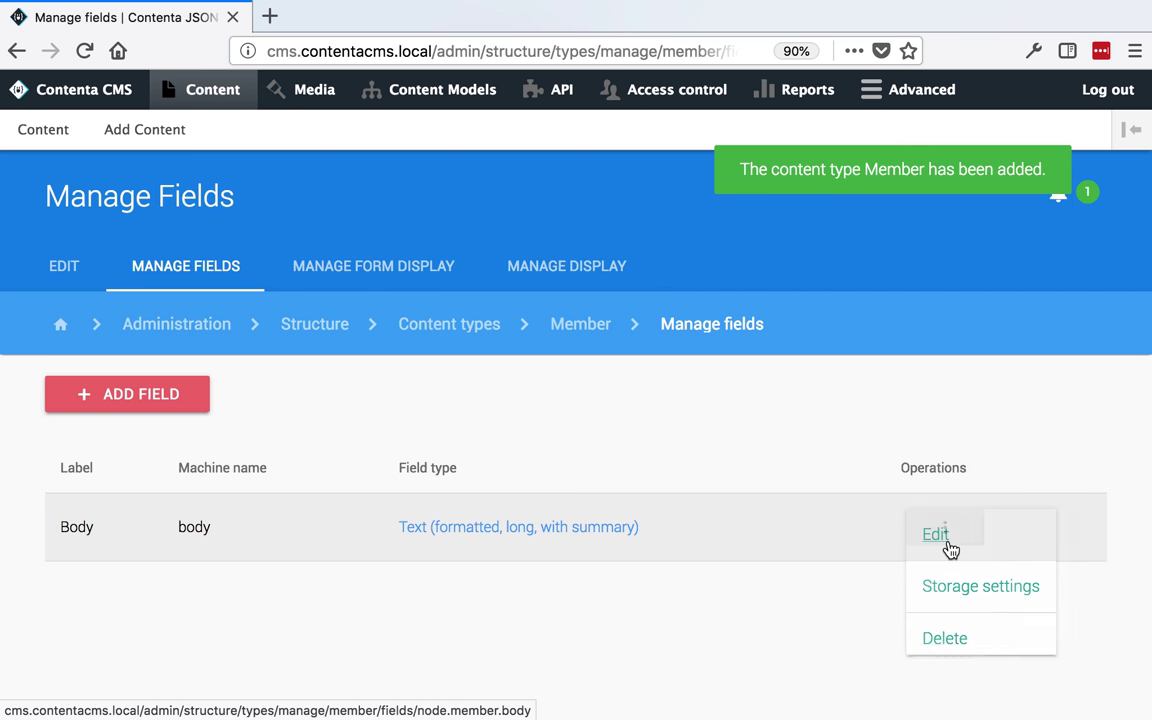
click(945, 535)
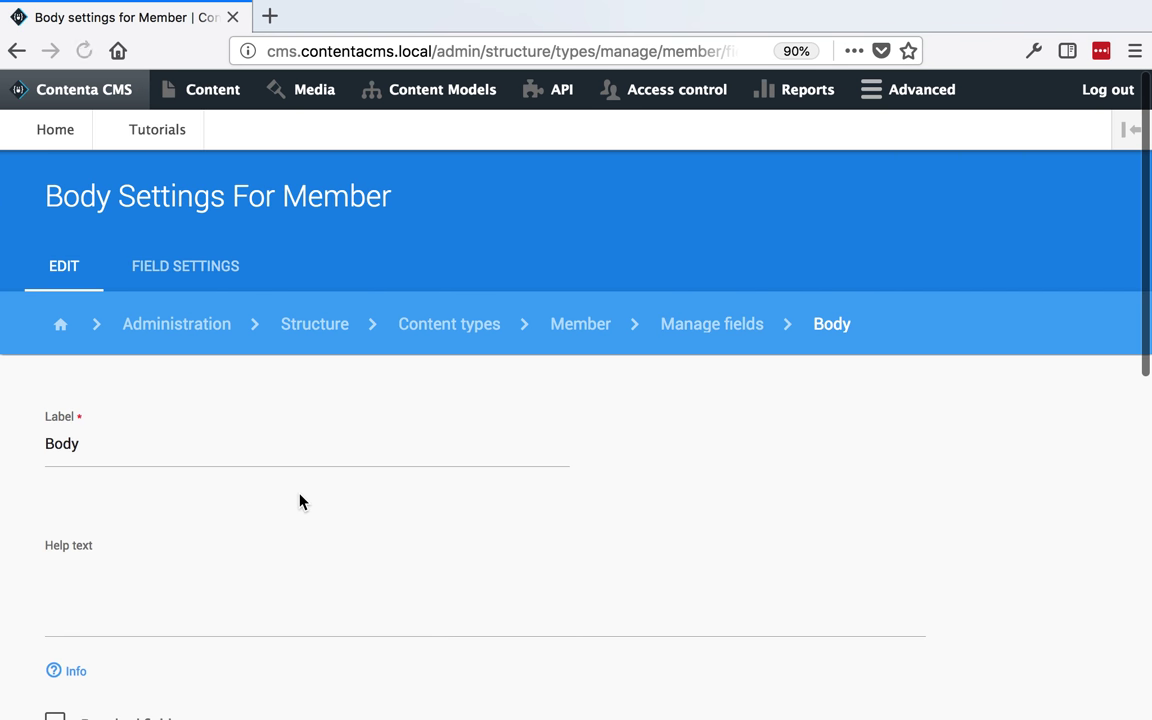
scroll(100, 493, down, 4)
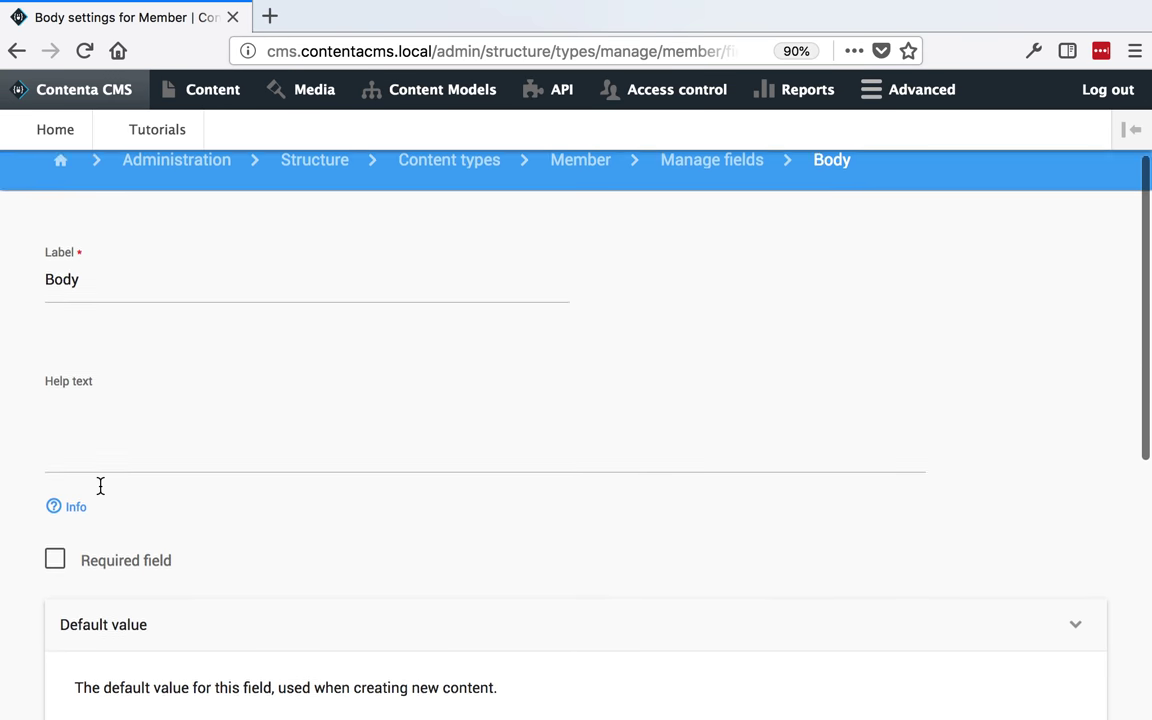
scroll(350, 655, down, 3)
scroll(347, 648, up, 3)
scroll(347, 648, down, 6)
scroll(350, 656, down, 4)
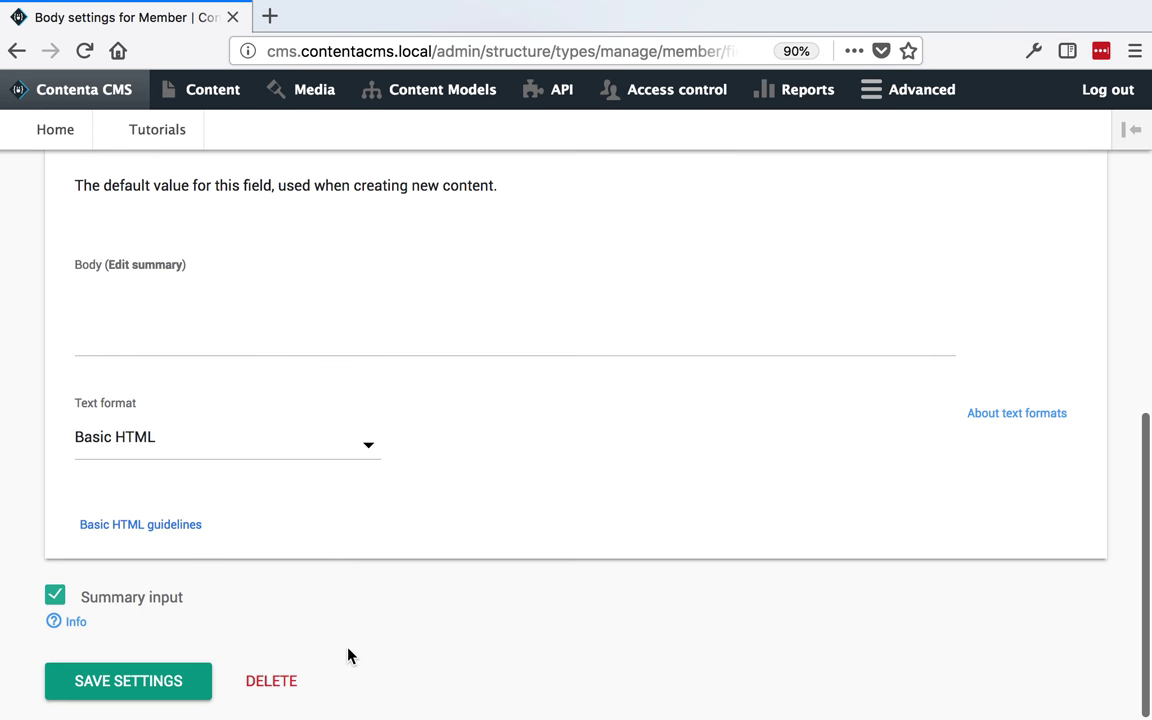
click(273, 683)
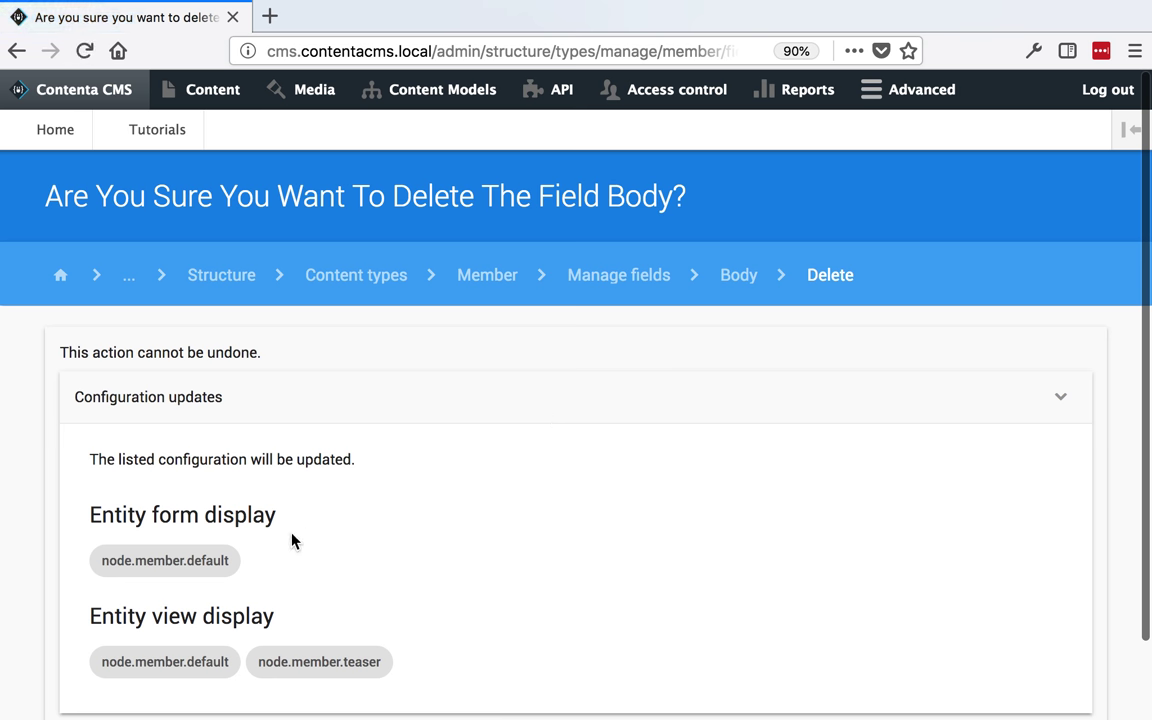
scroll(164, 661, down, 2)
click(160, 667)
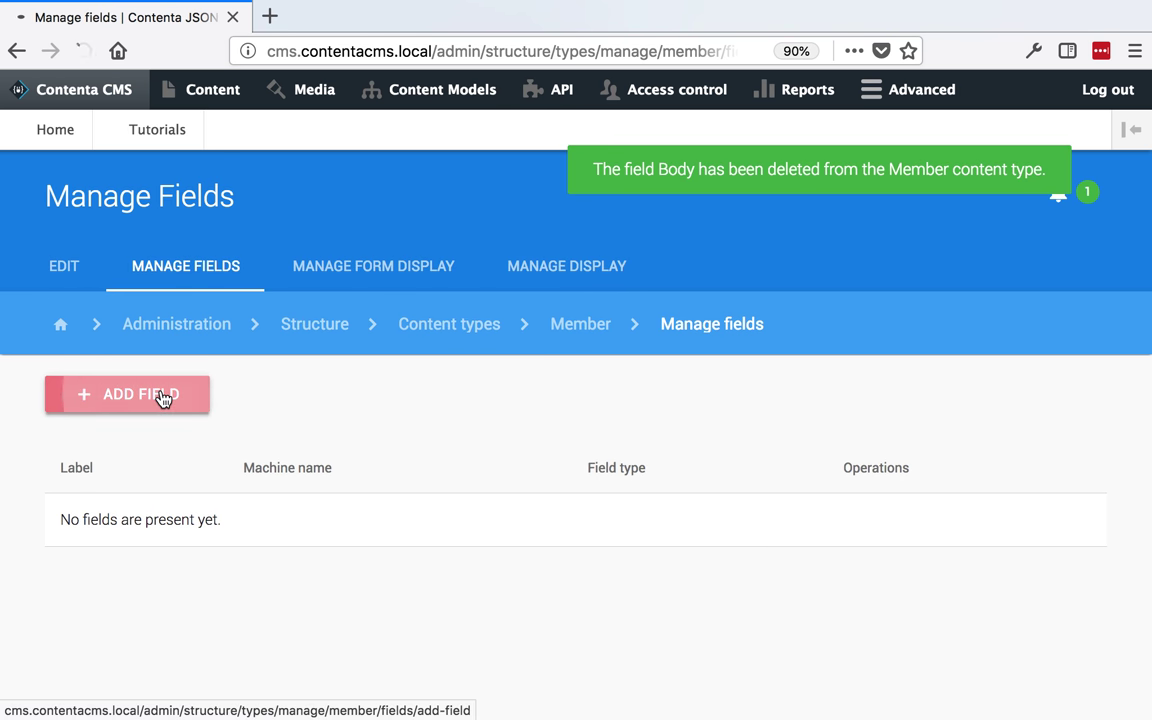
Add a new field of type "Text (formatted, long, with summary)" labelled Bio to the Member content type
click(159, 396)
click(211, 399)
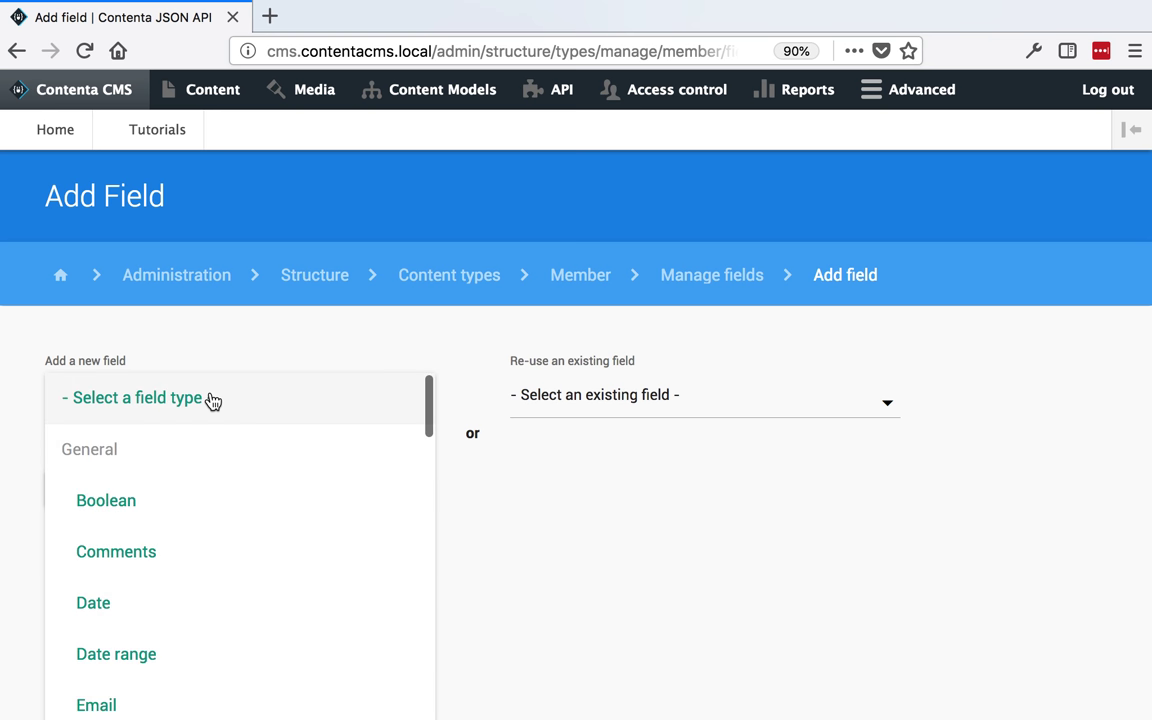
scroll(180, 478, down, 5)
scroll(180, 478, down, 5)
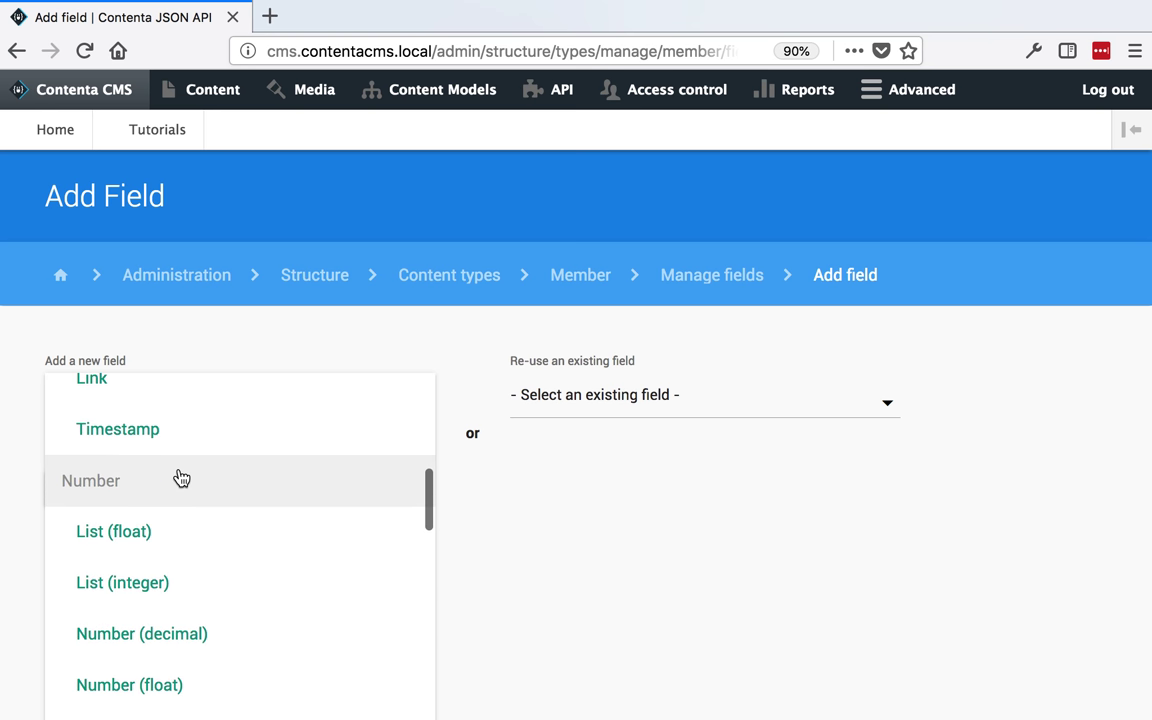
scroll(180, 478, down, 5)
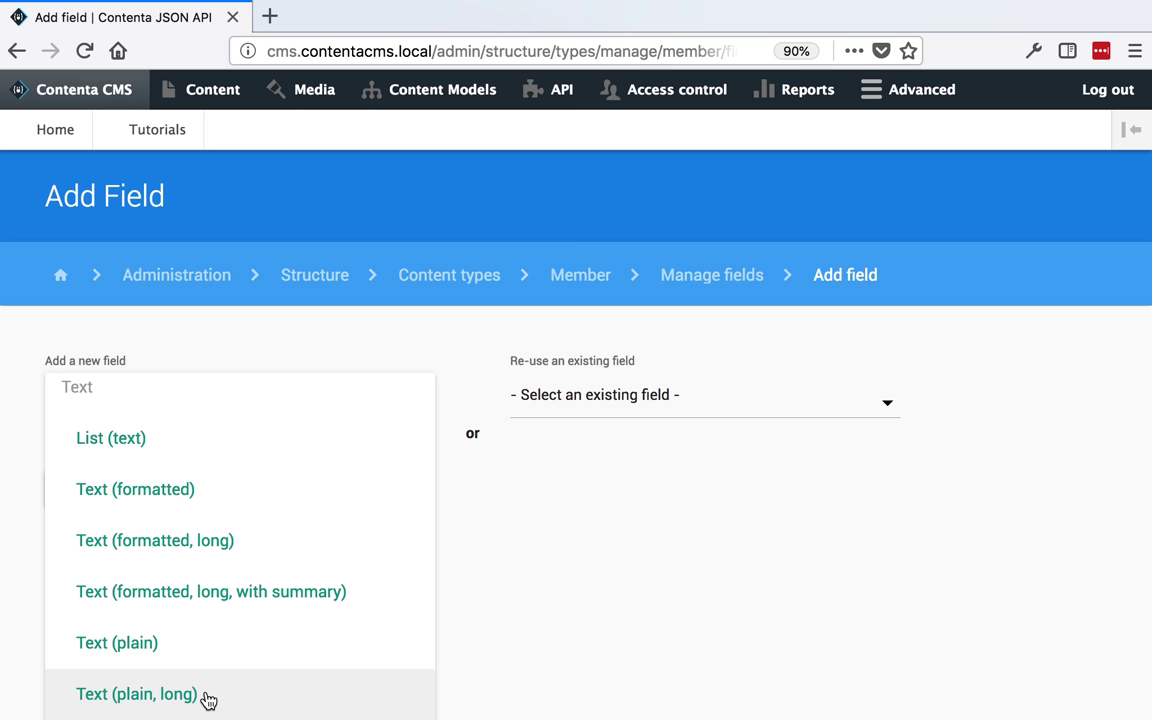
click(321, 608)
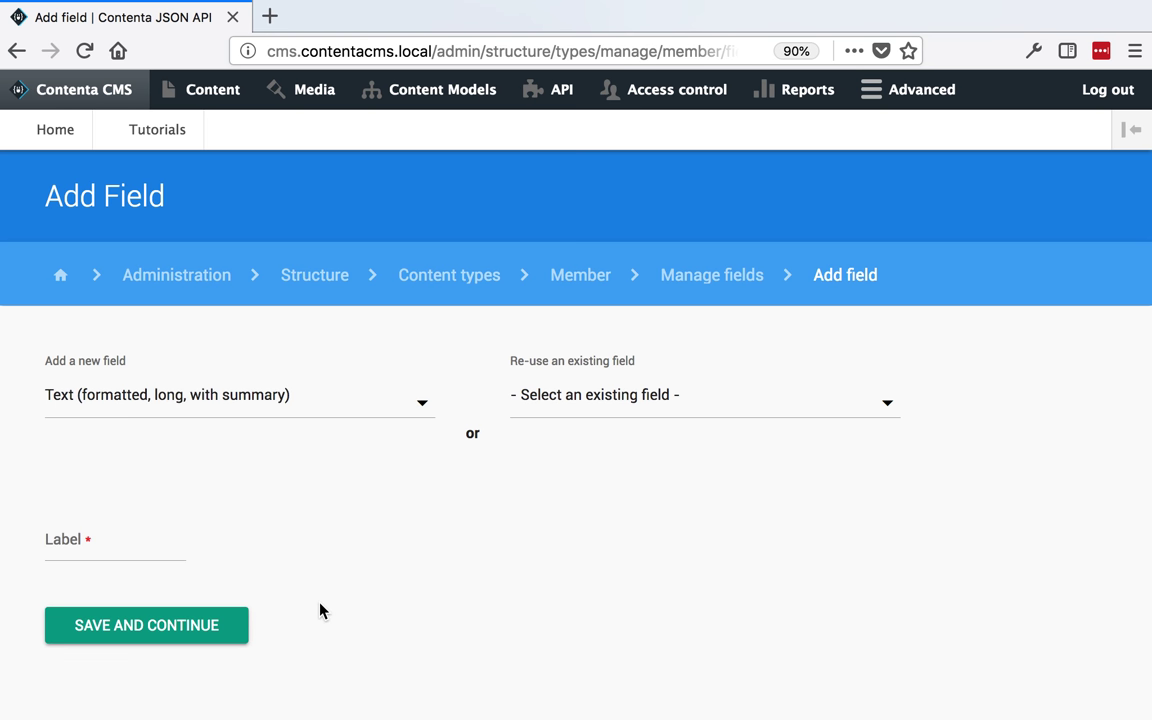
click(138, 552)
text(Bio)
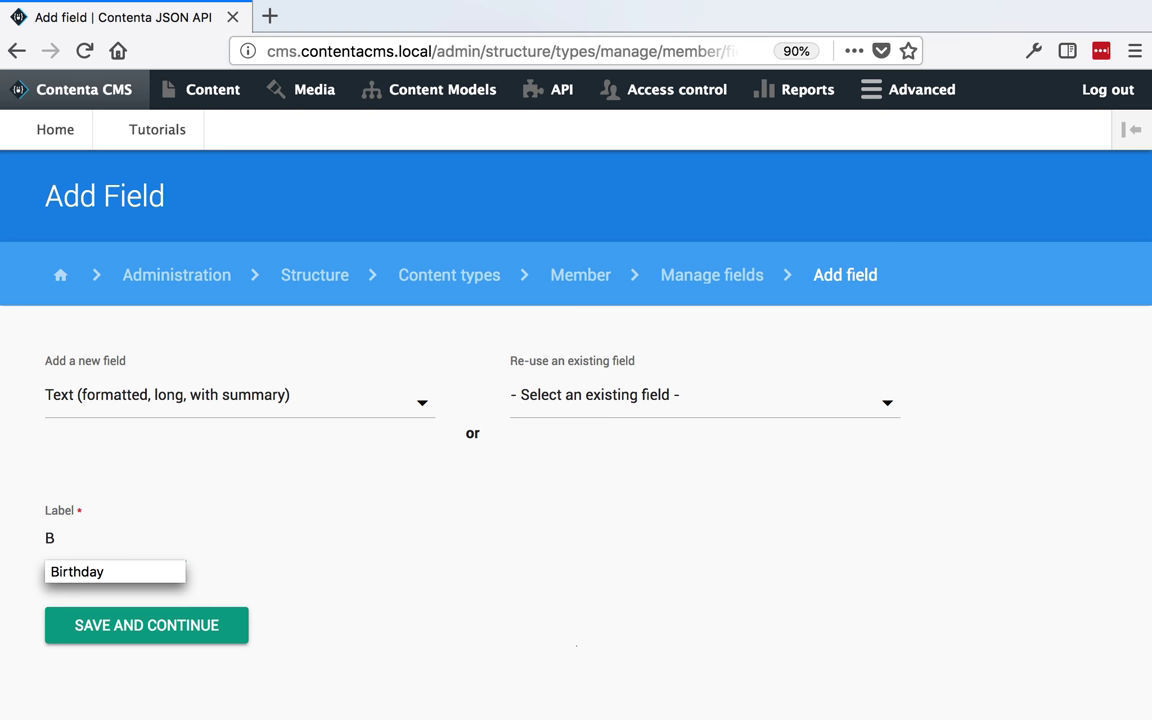
click(216, 625)
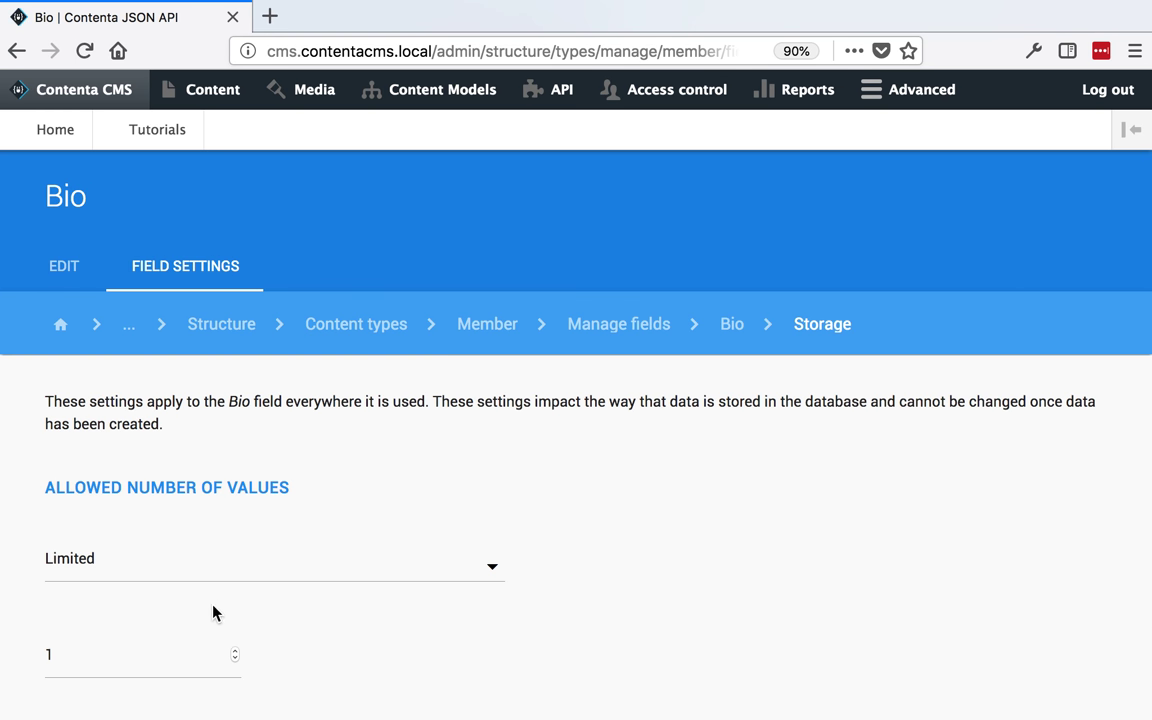
Save the Bio field's storage settings limited to 1 value, and save its Member settings with the Basic HTML text format
scroll(210, 610, down, 2)
click(172, 694)
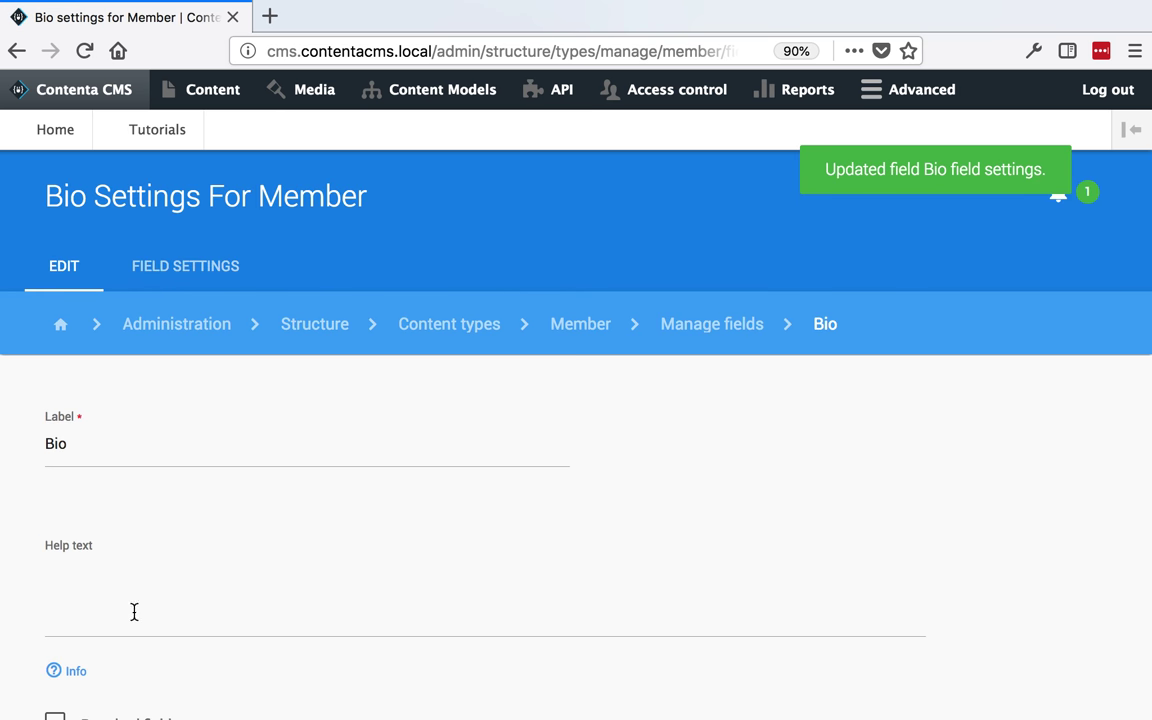
scroll(134, 612, down, 9)
scroll(134, 620, down, 1)
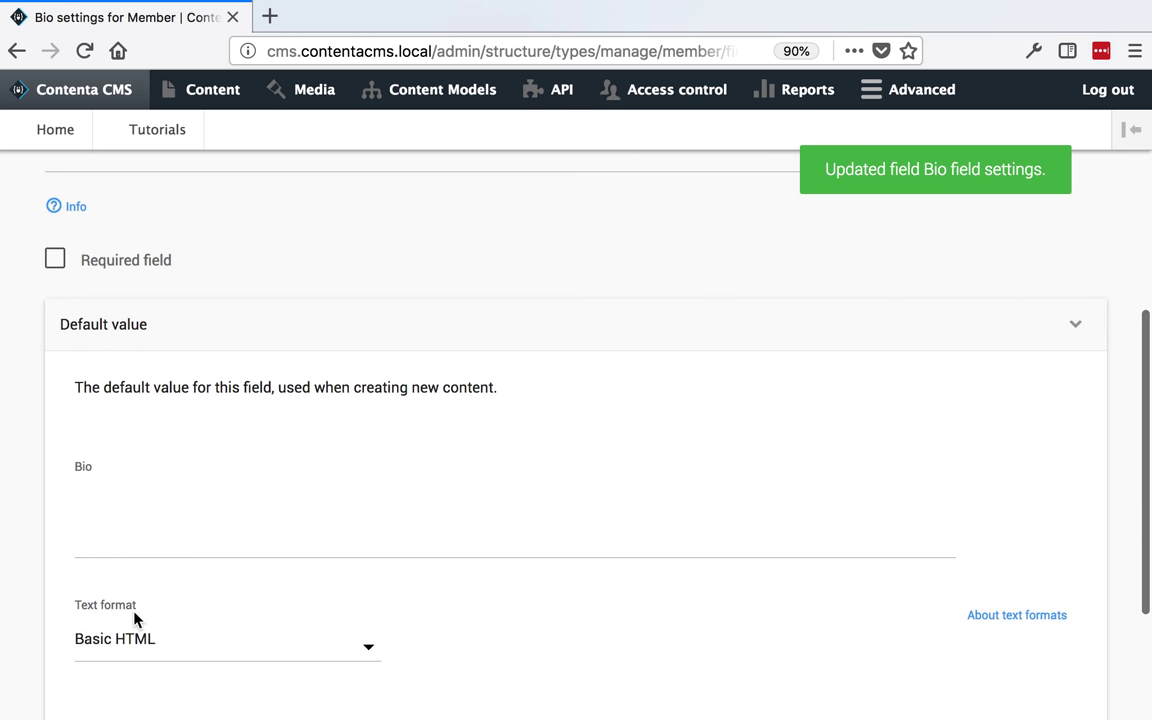
scroll(60, 266, down, 4)
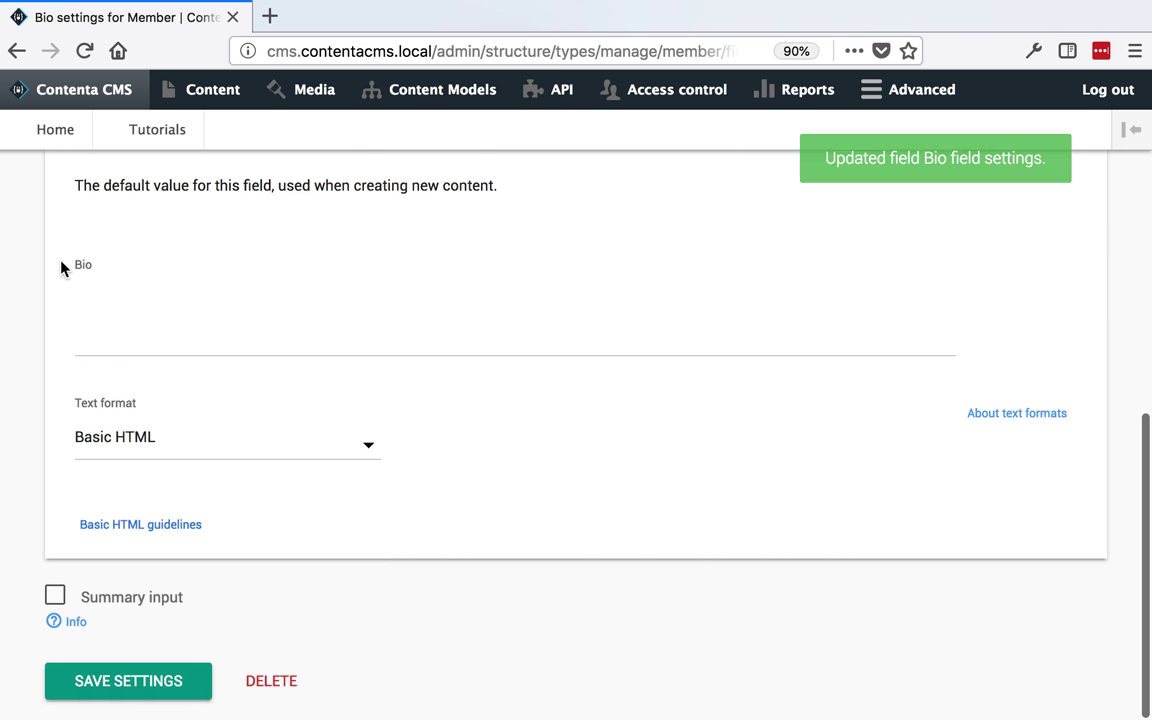
click(188, 440)
click(590, 460)
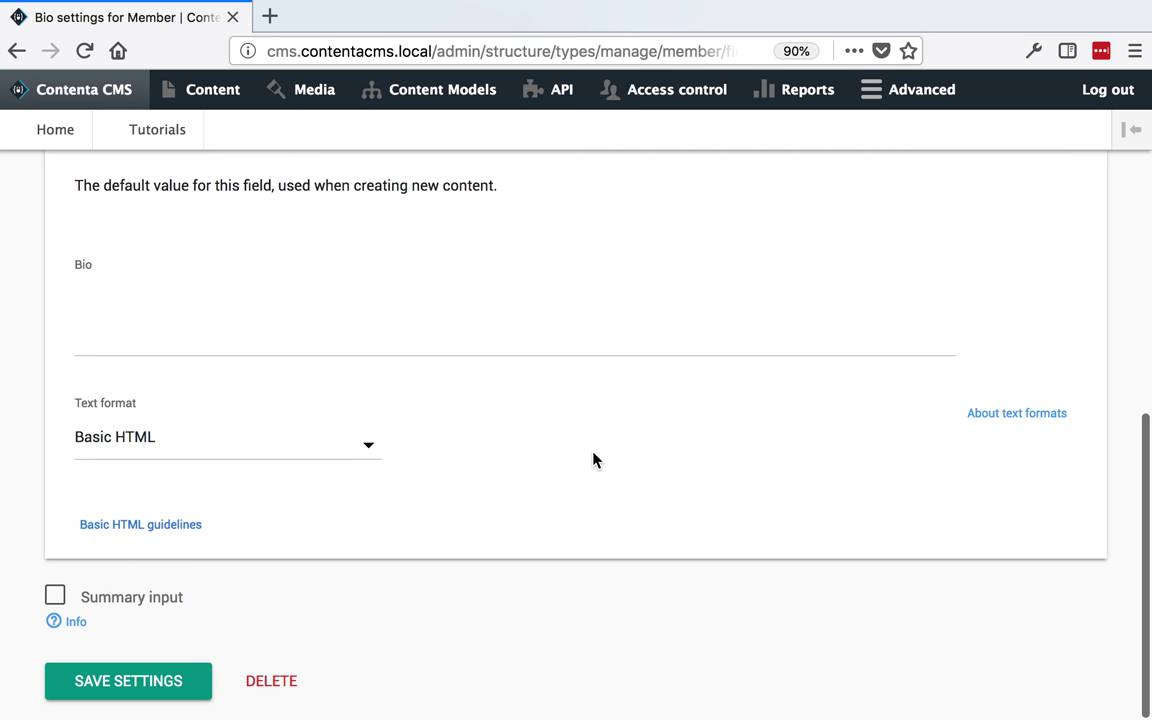
click(76, 695)
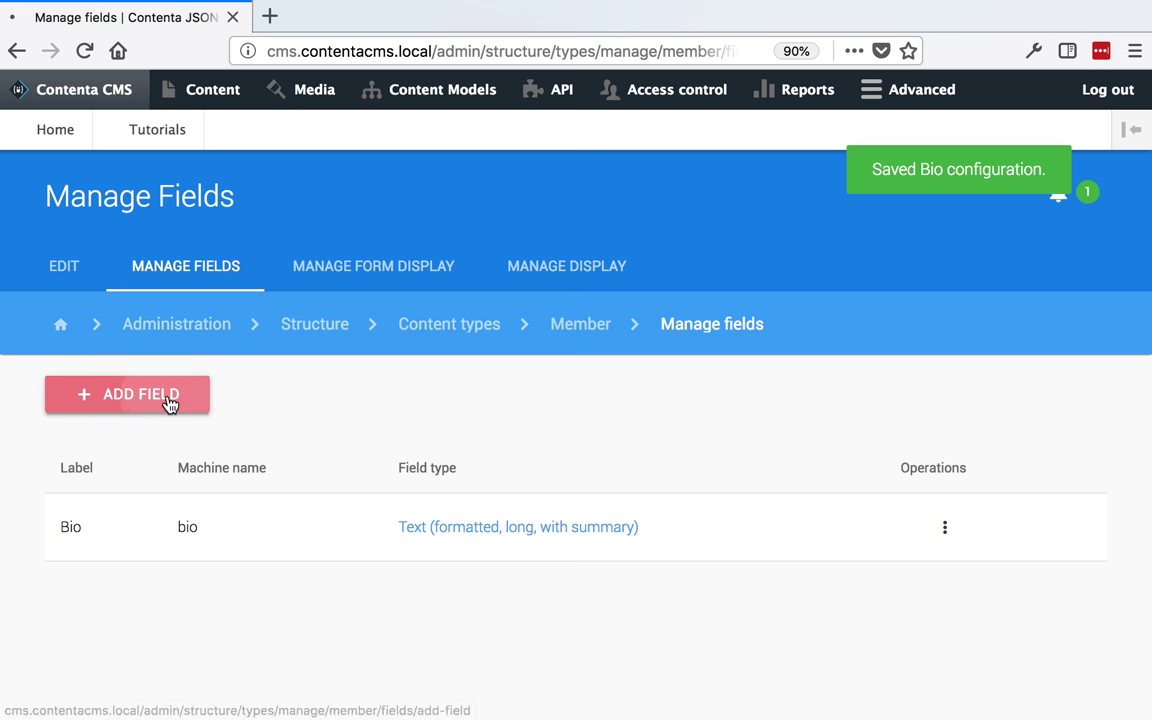
Add a new field of type Date labelled Birthday to the Member content type
click(167, 400)
click(224, 414)
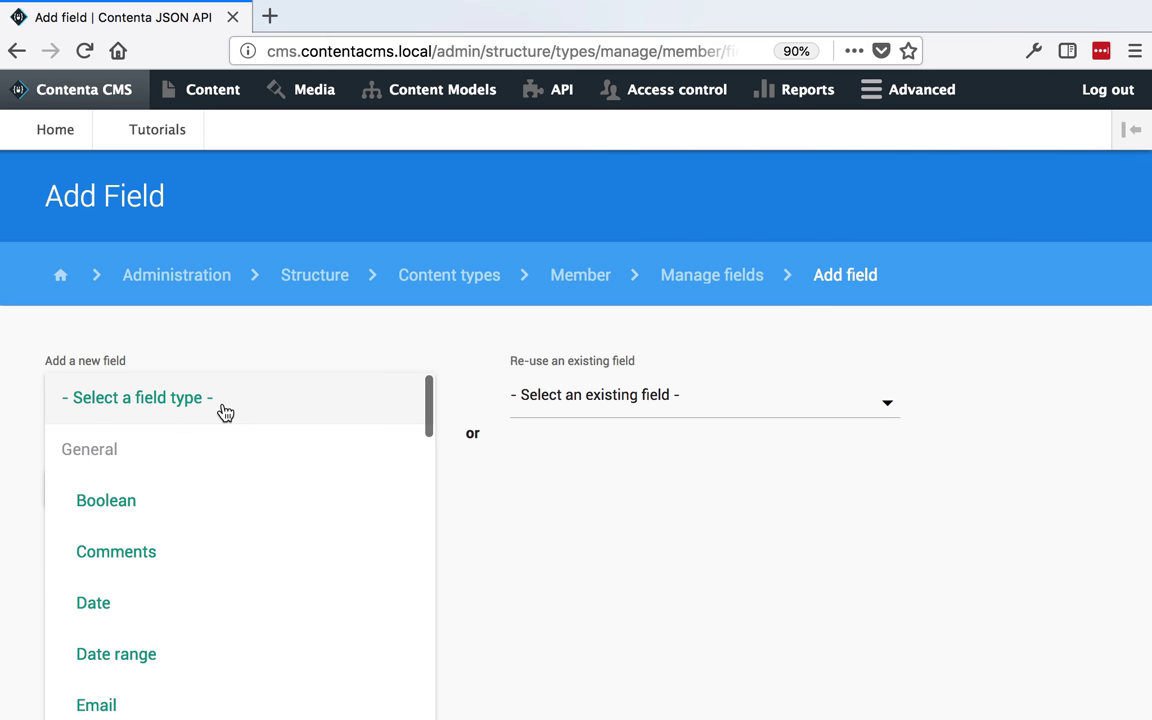
scroll(213, 483, down, 3)
scroll(213, 483, up, 2)
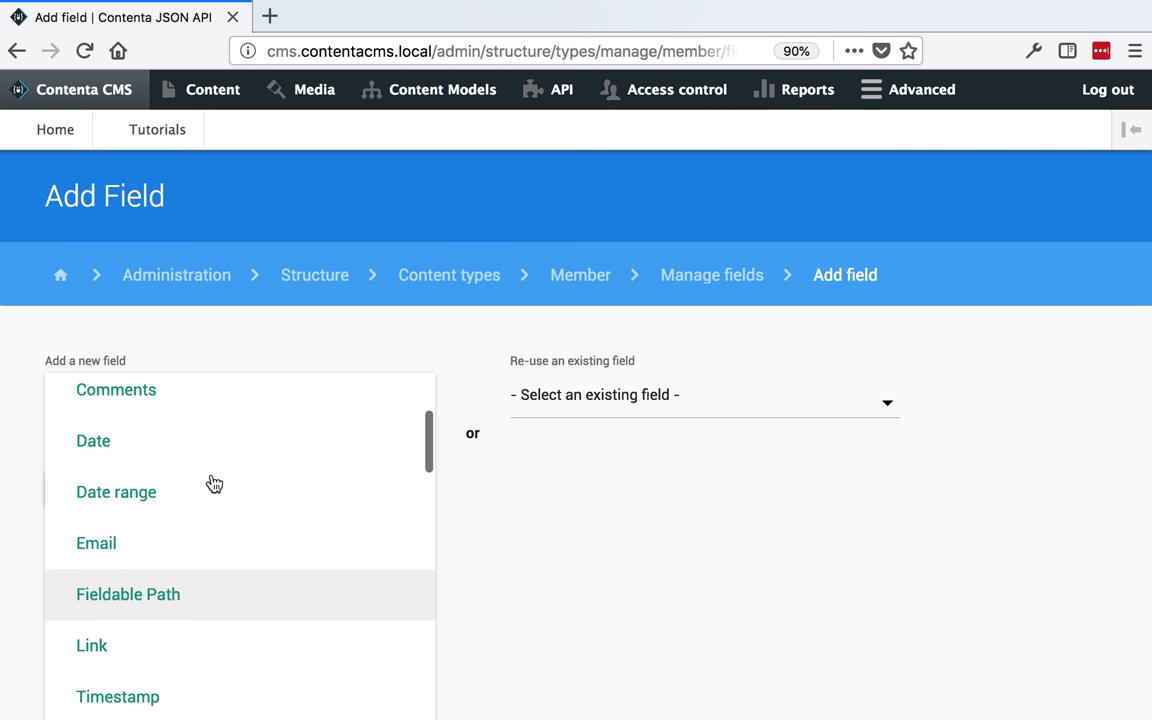
click(215, 447)
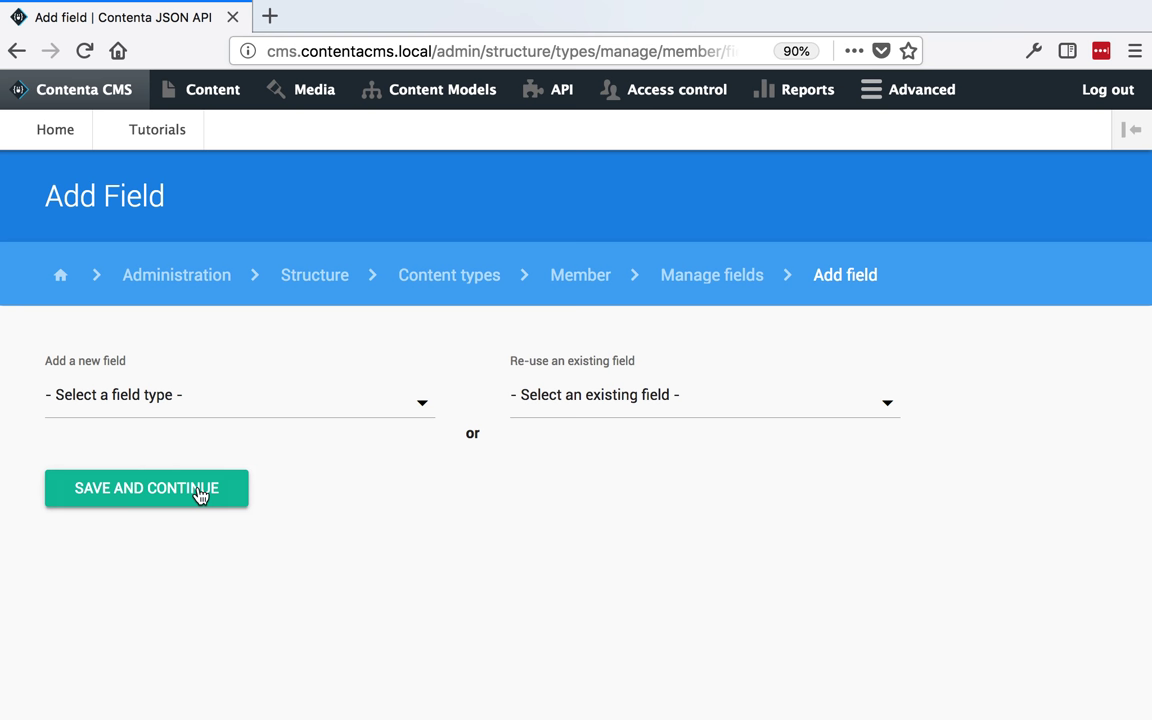
click(201, 428)
click(134, 602)
click(134, 558)
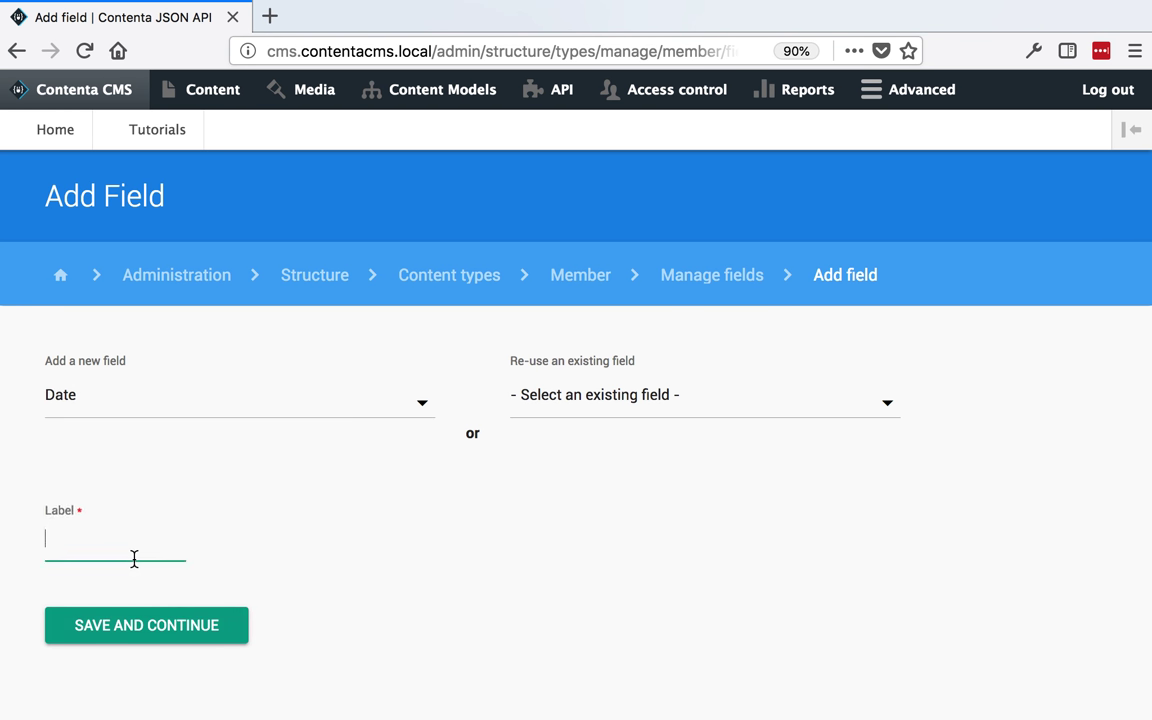
text(Birth)
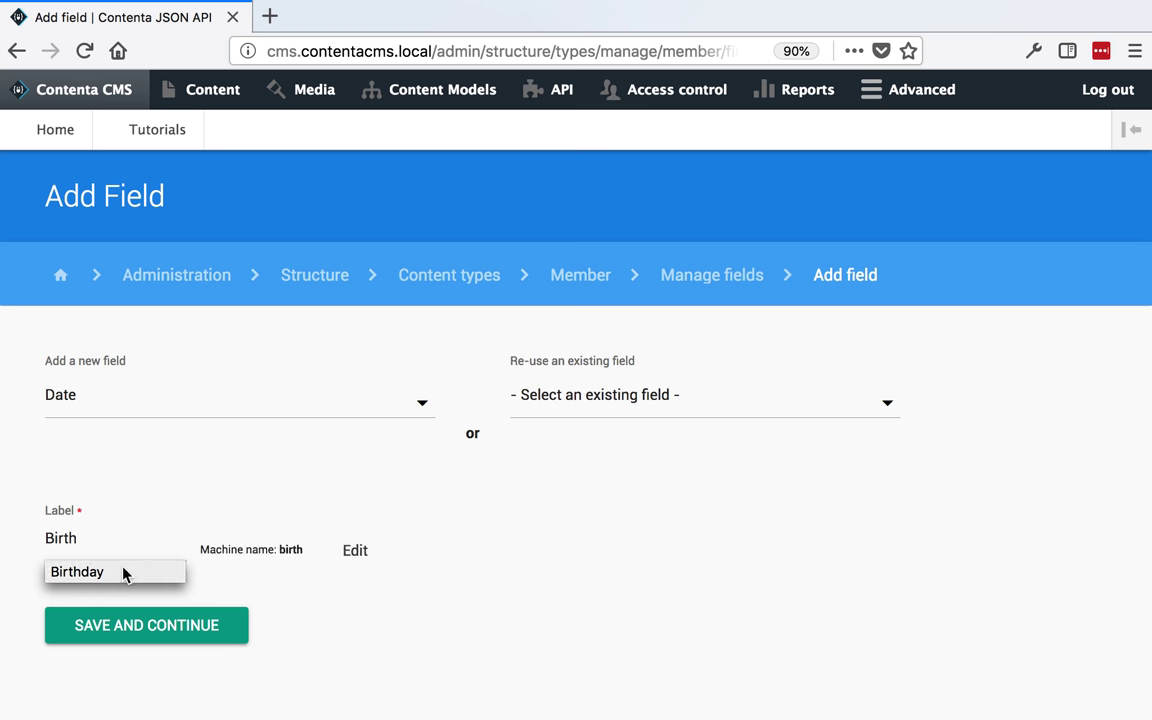
click(121, 572)
click(153, 638)
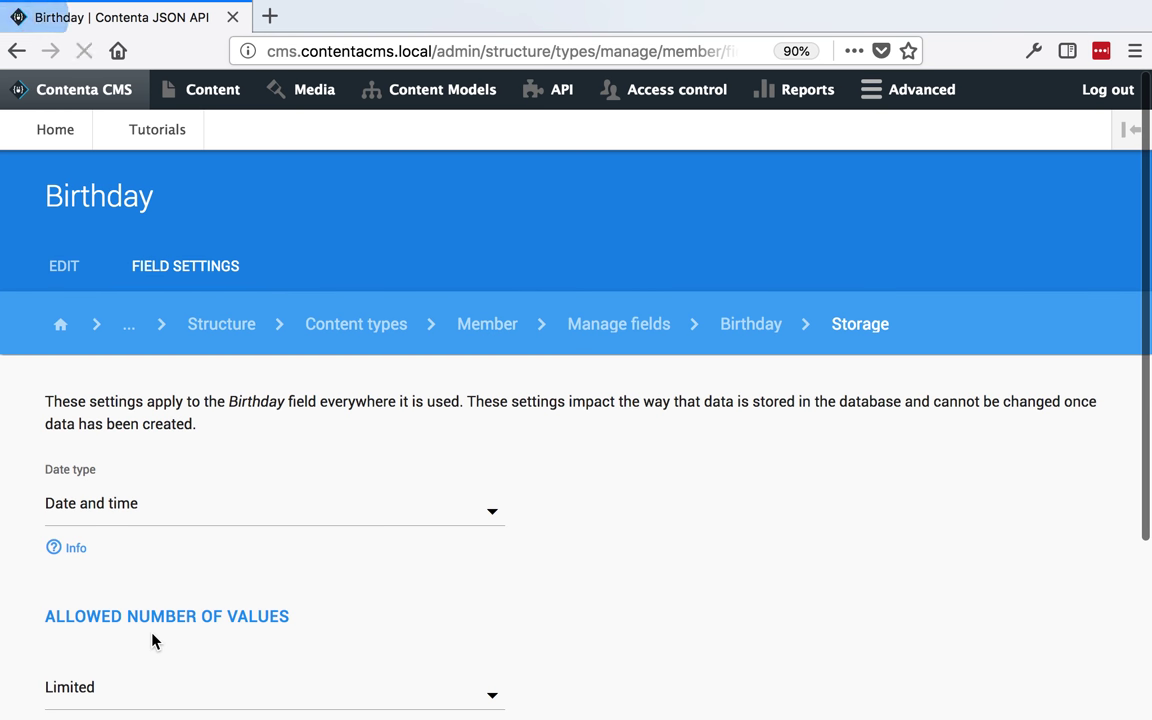
Set the Birthday field's date type to "Date only" and save its storage settings
click(207, 519)
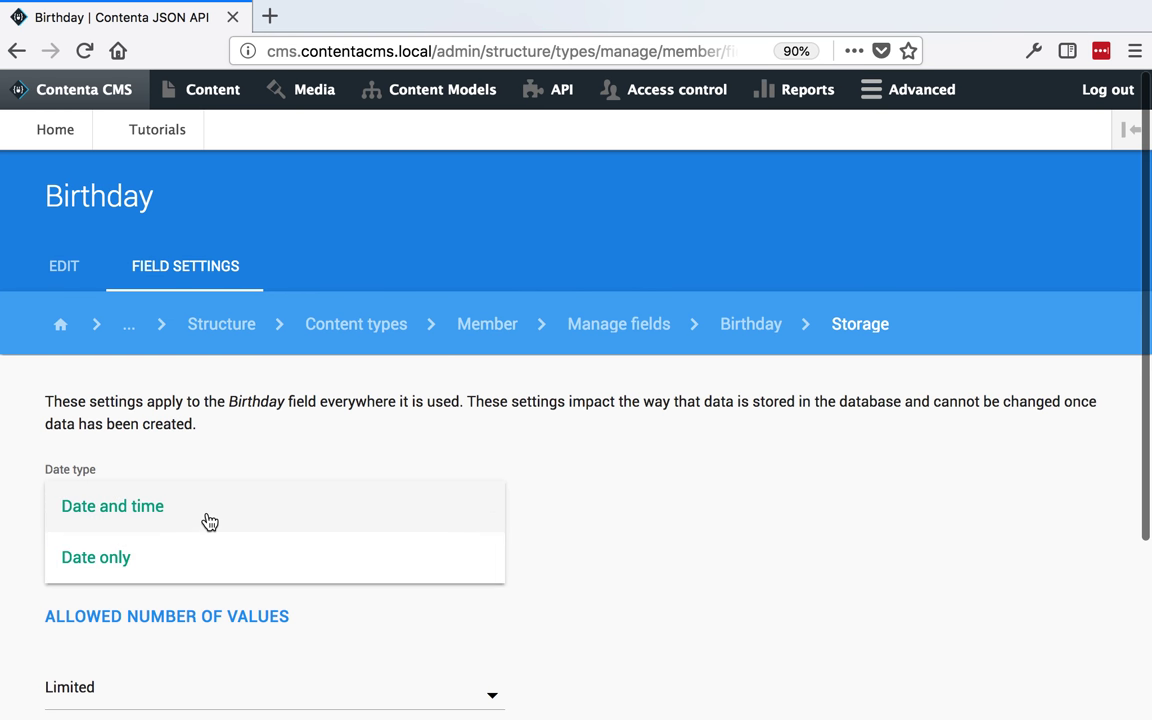
click(178, 562)
mouse_move(74, 544)
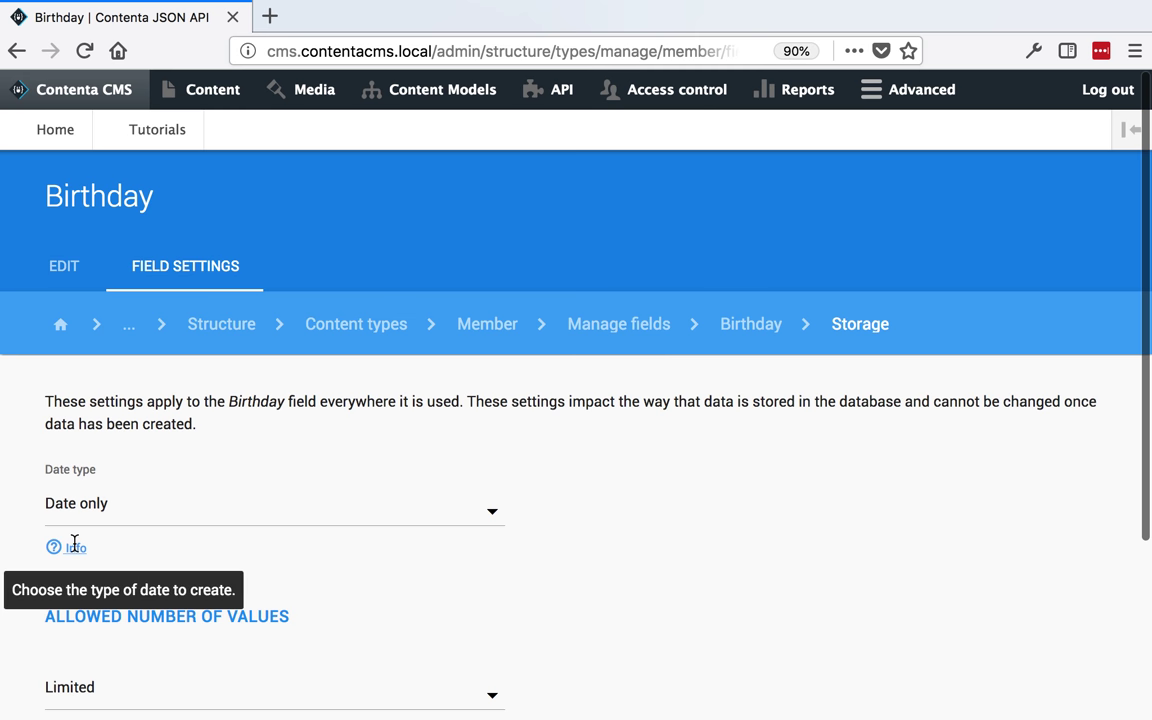
scroll(376, 606, down, 4)
click(135, 708)
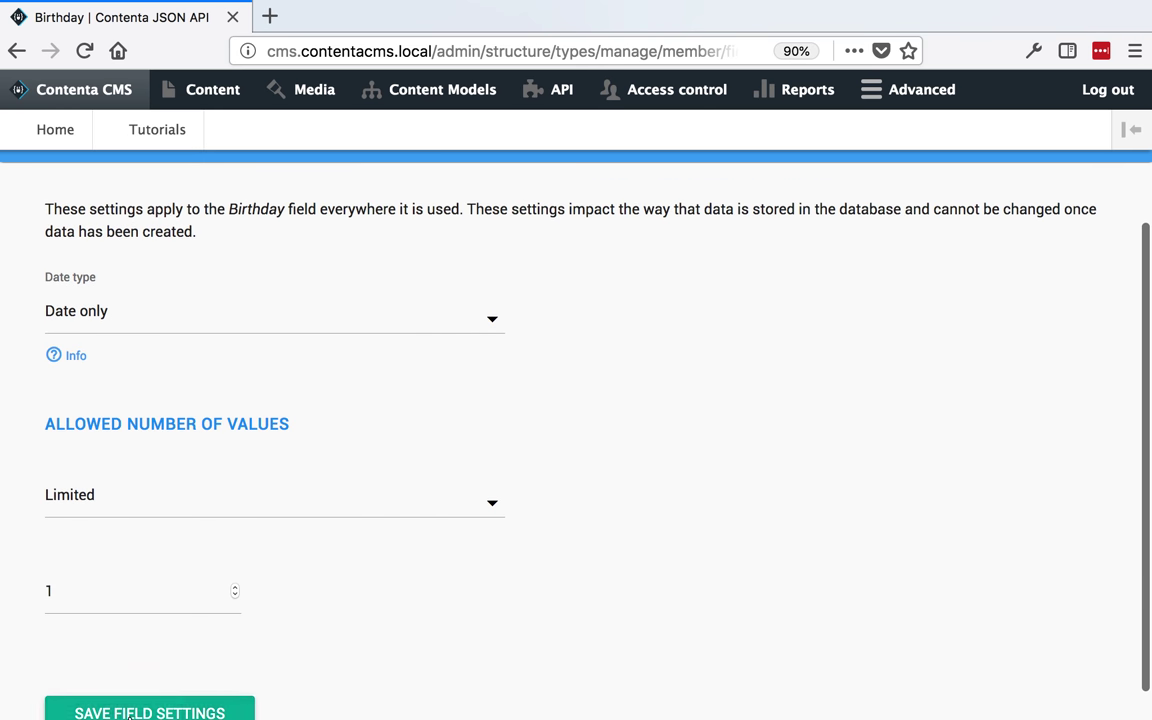
Set the Birthday field's default to a relative date of "40 years ago" and save its Member settings
scroll(198, 460, down, 3)
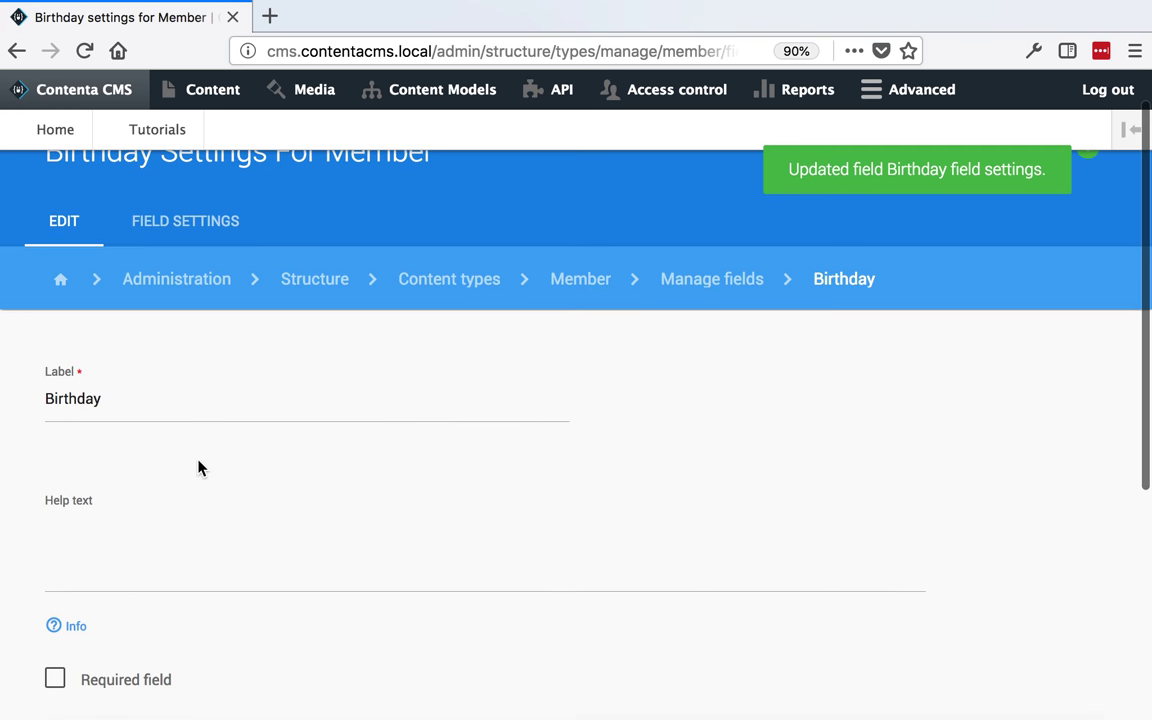
scroll(198, 468, down, 4)
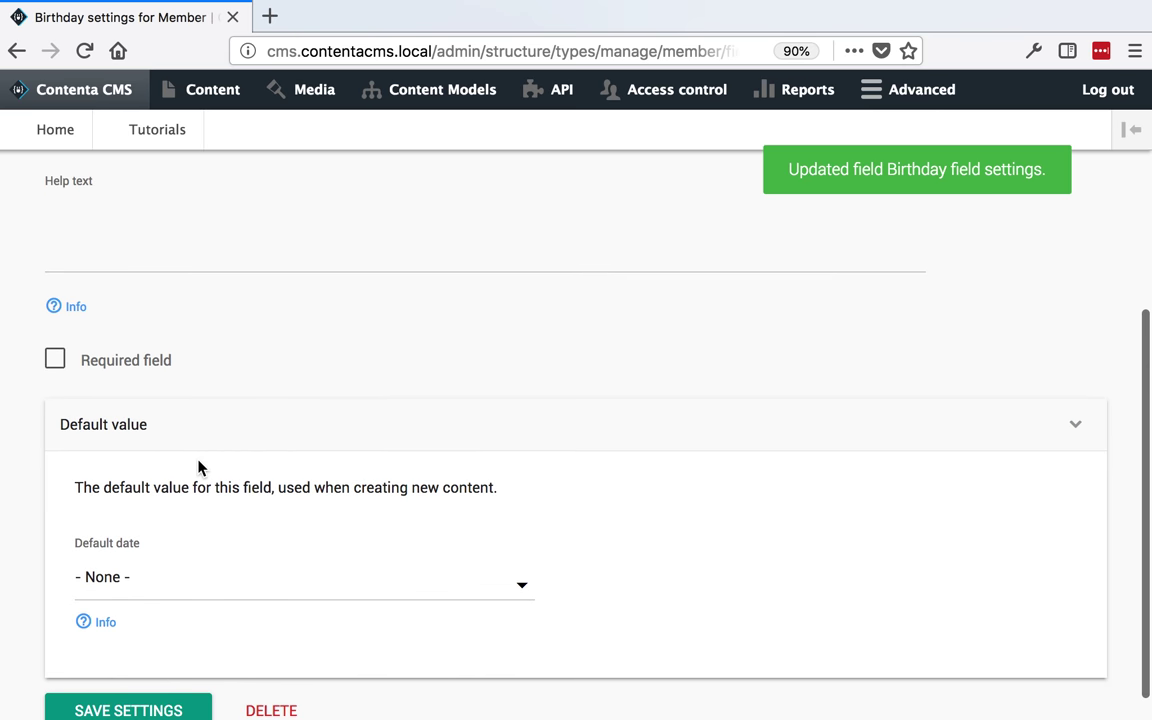
click(196, 568)
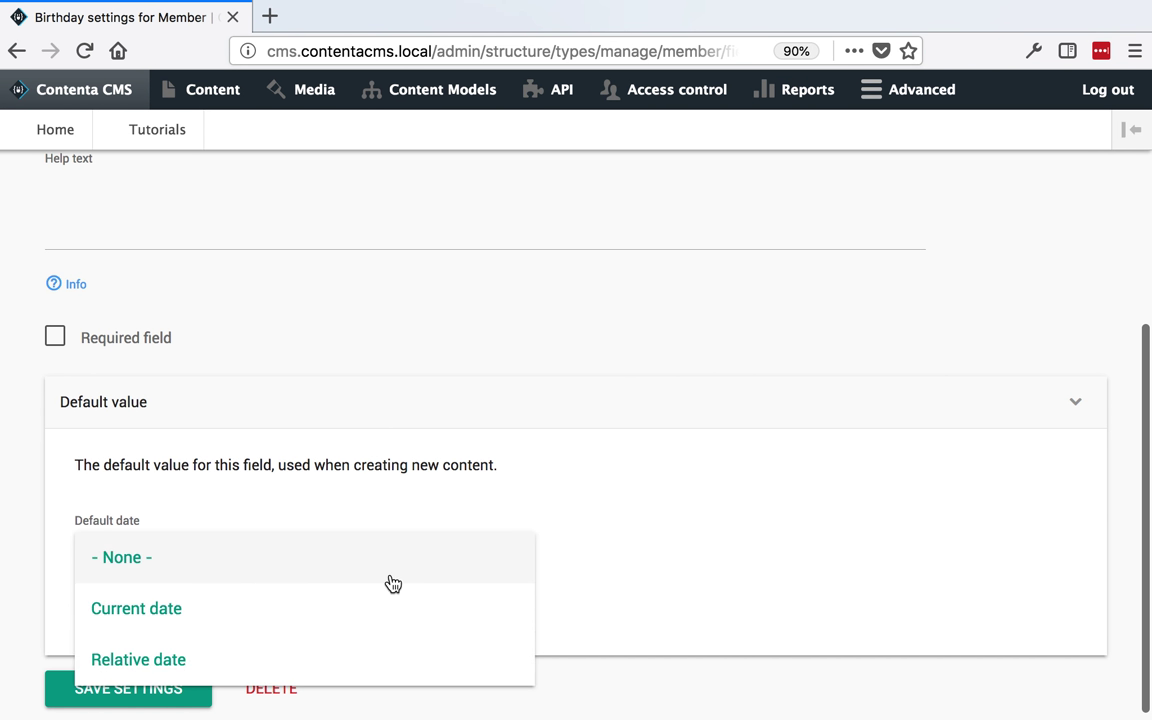
click(283, 672)
scroll(323, 585, down, 1)
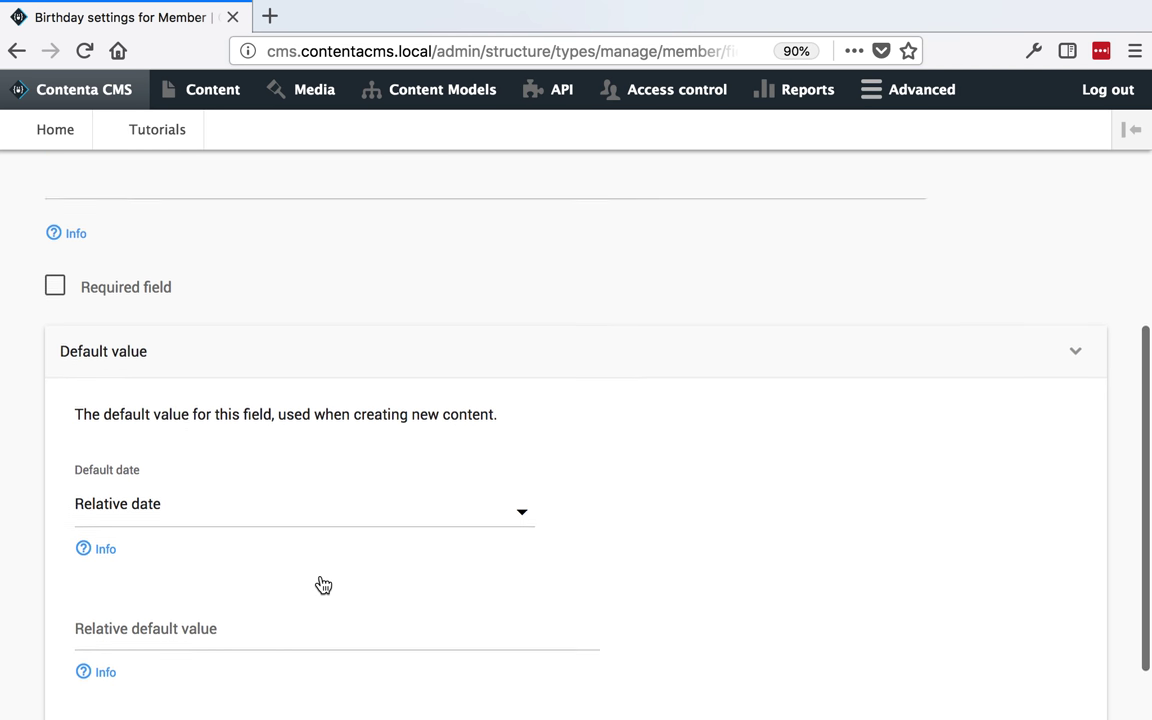
scroll(323, 585, down, 2)
click(287, 562)
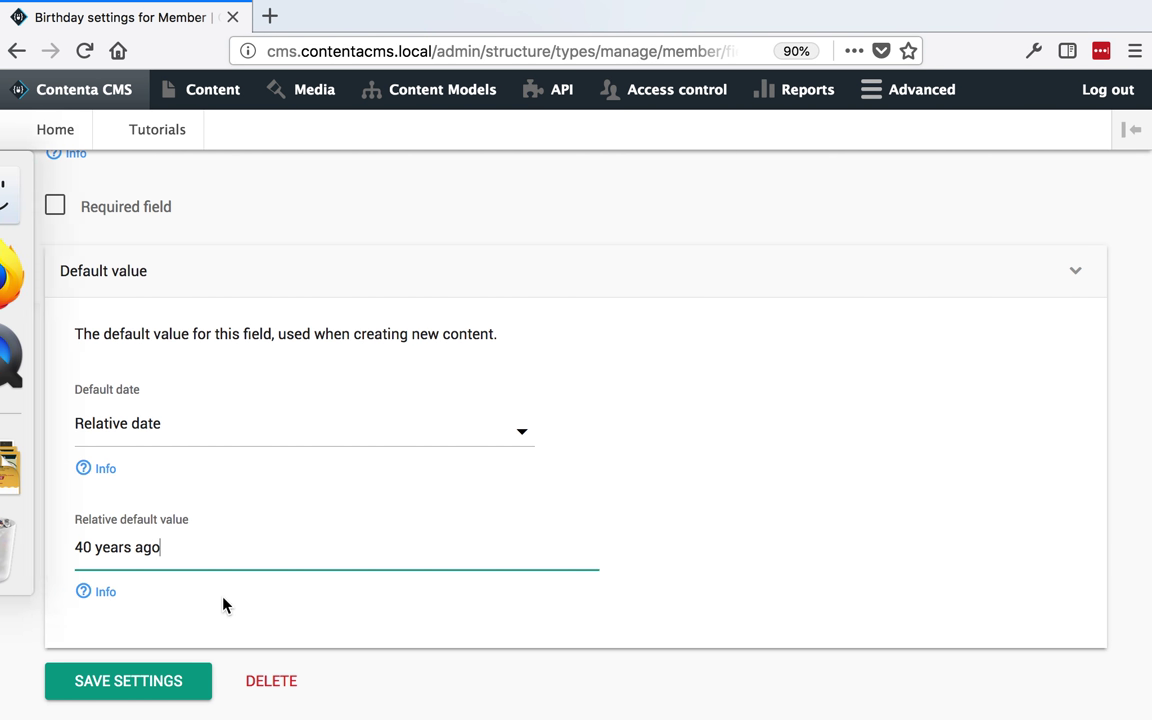
click(136, 684)
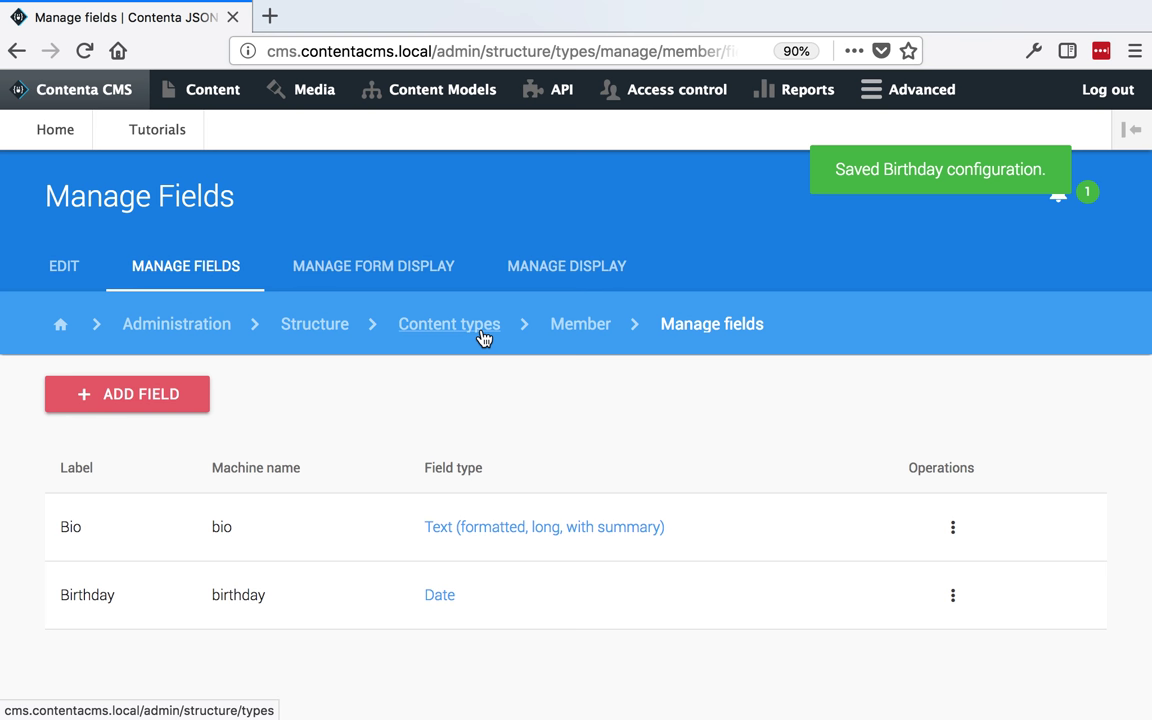
Add a new field of type "List (text)" labelled Instruments to the Member content type
click(141, 405)
click(143, 410)
scroll(165, 506, down, 5)
scroll(168, 507, down, 4)
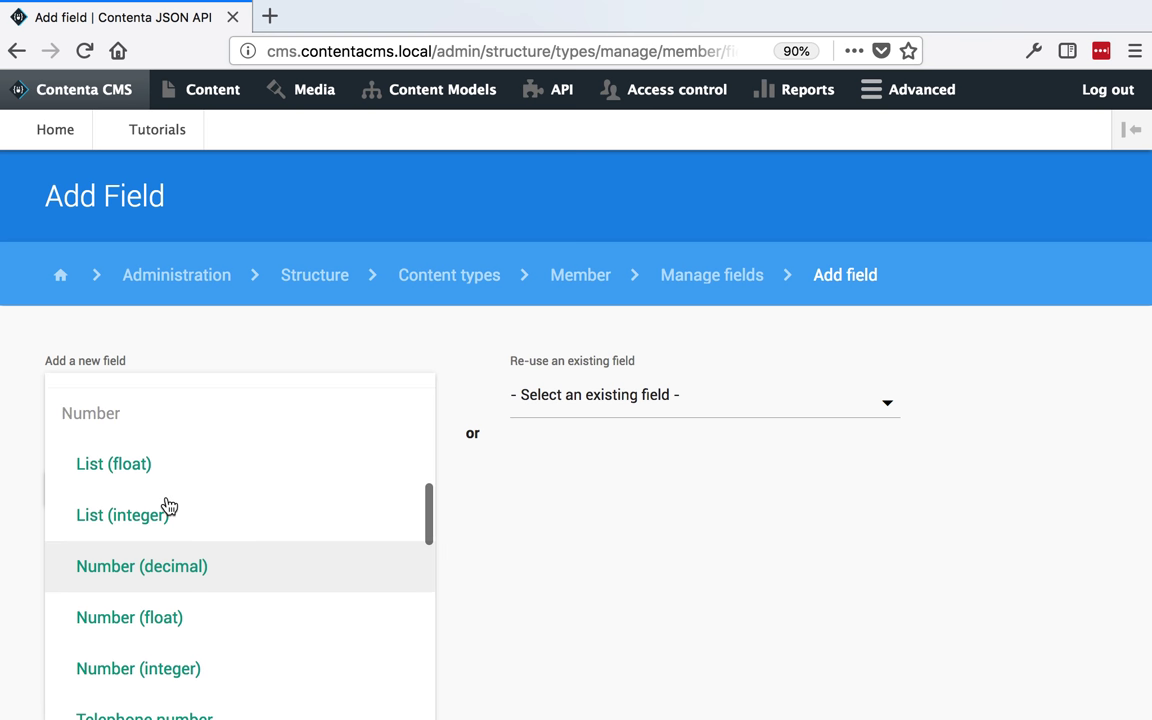
scroll(166, 505, down, 5)
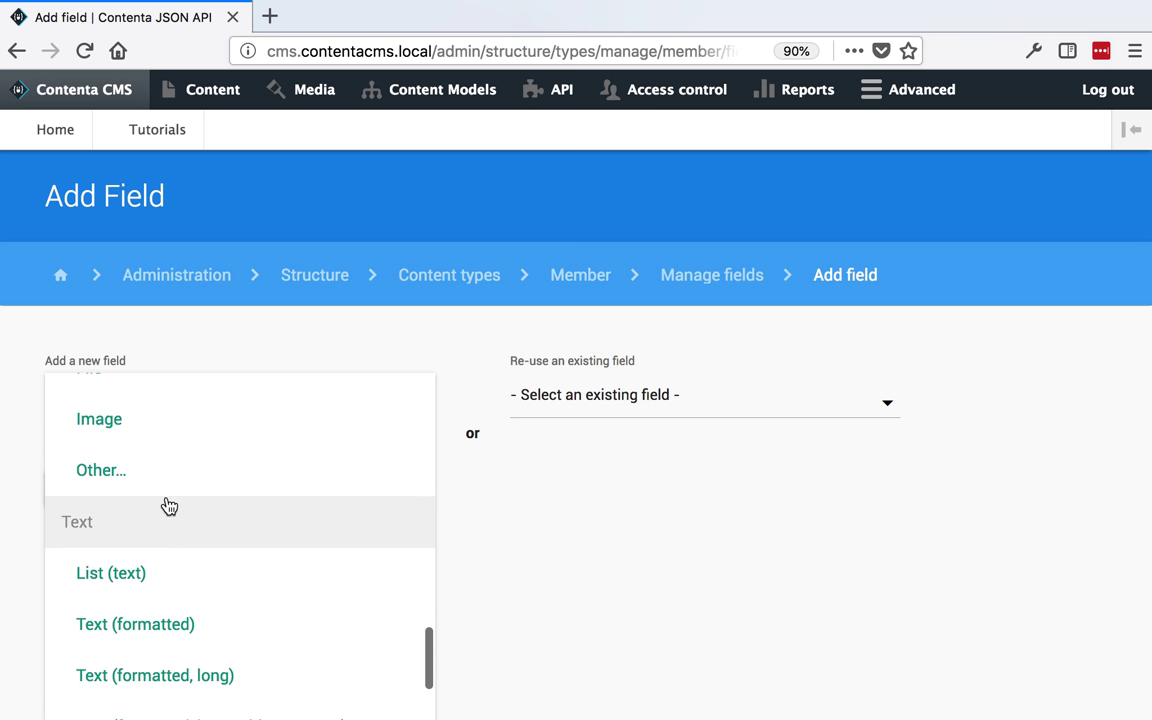
click(166, 575)
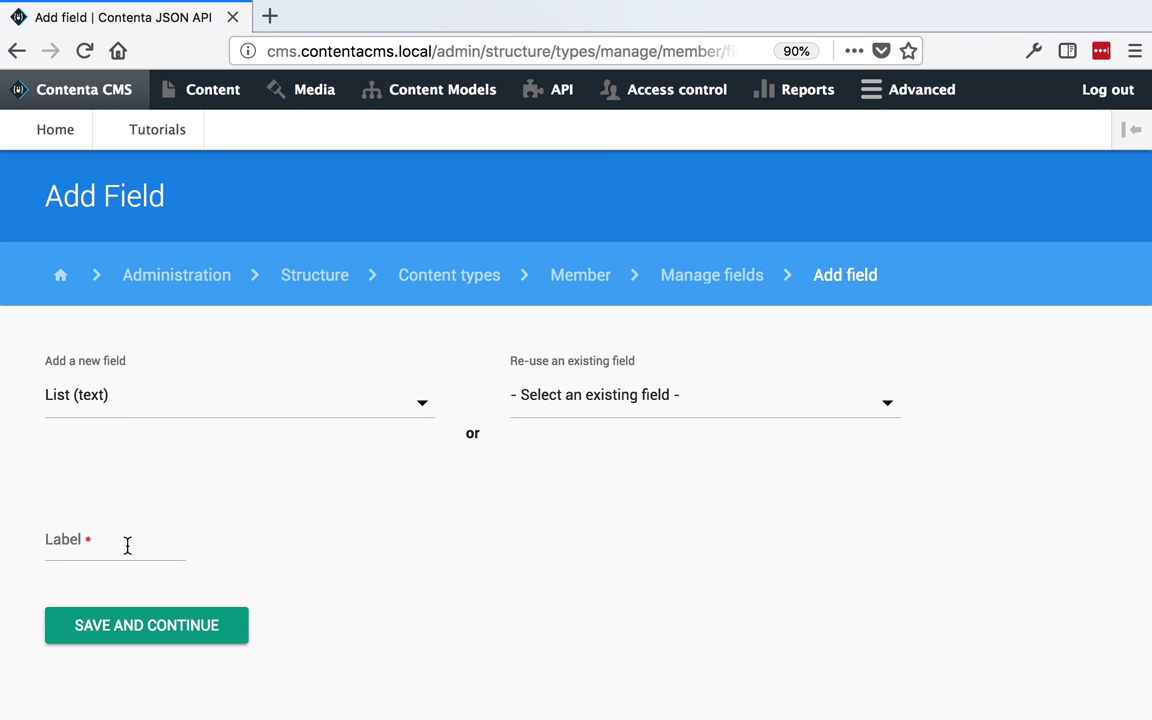
click(147, 545)
text(I)
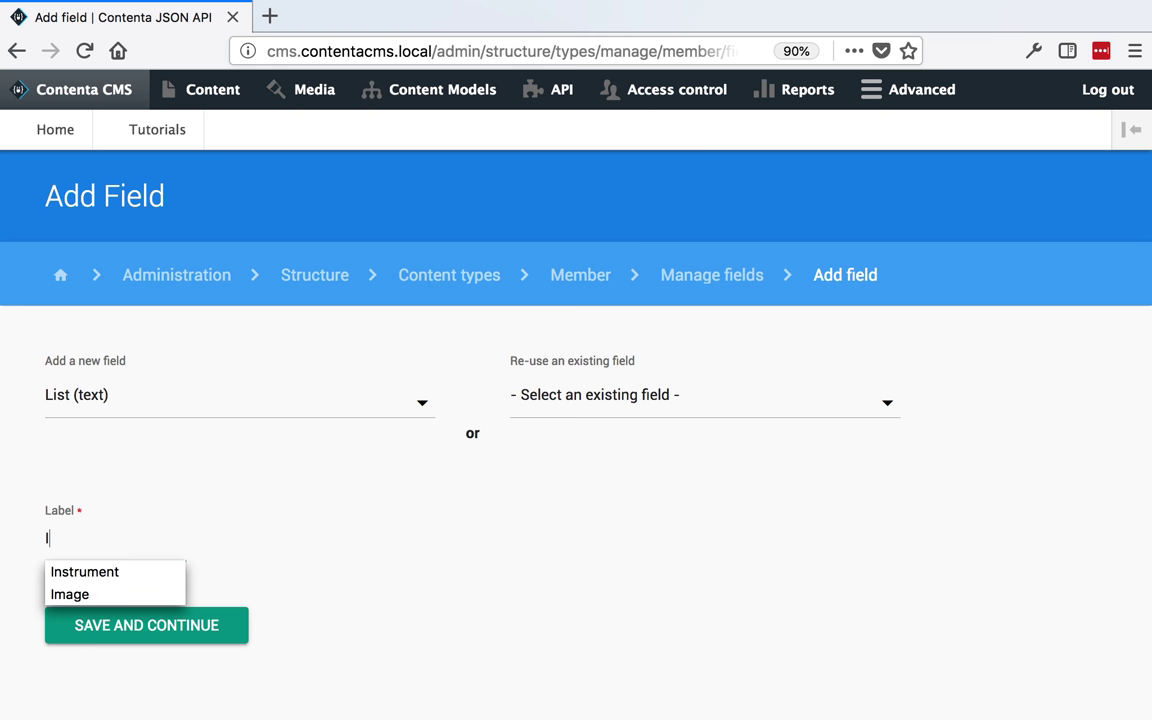
text(nstr)
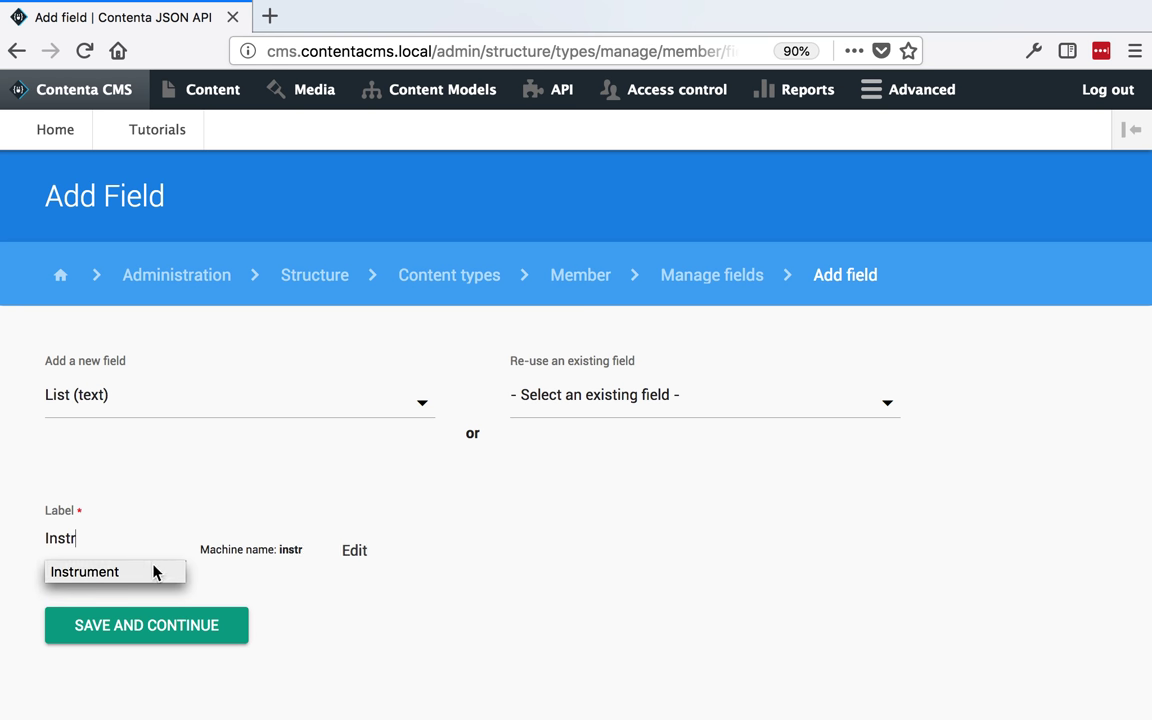
click(152, 571)
text(s)
click(162, 624)
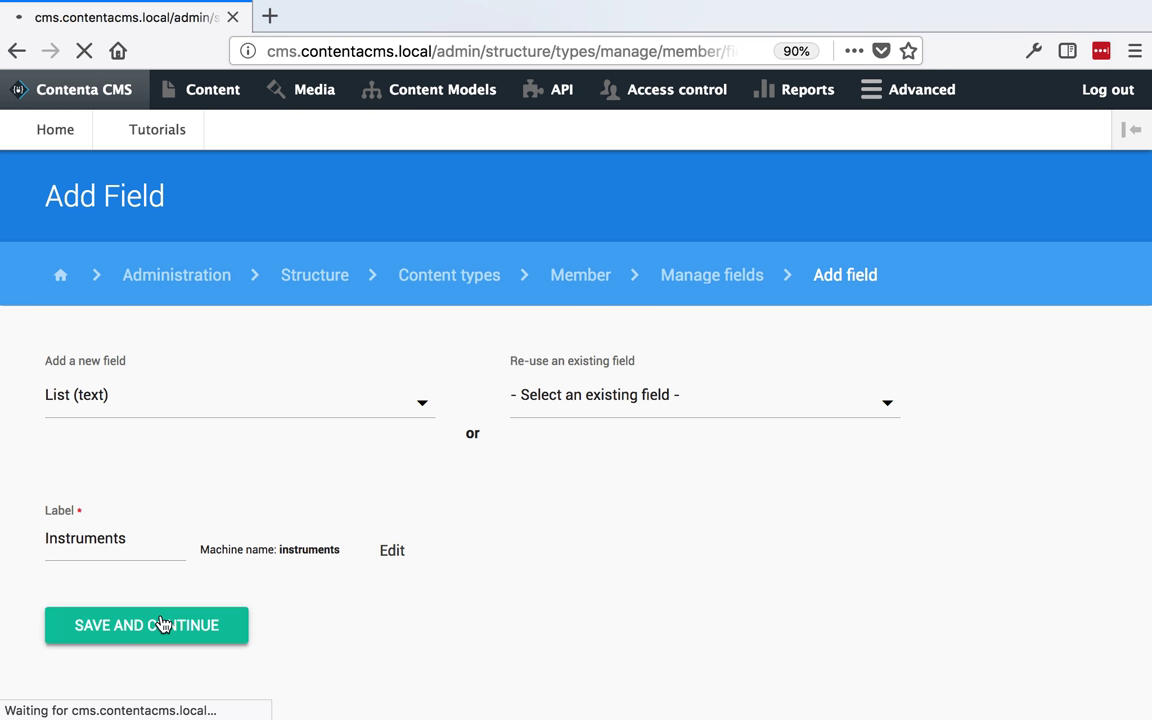
Enter Guitar, Bass, Drums and Voice on separate lines as the Instruments field's allowed values
click(122, 553)
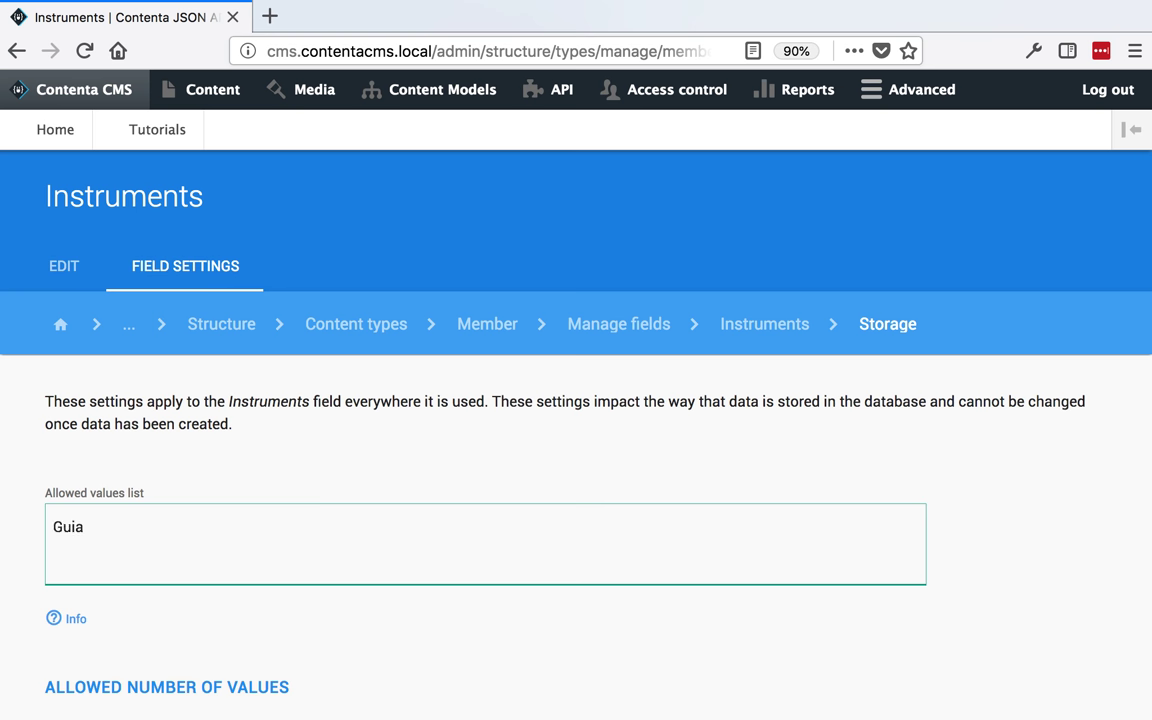
text(Guitar)
key(Return)
text(Bass)
key(Return)
text(Drums)
key(Return)
text(Void)
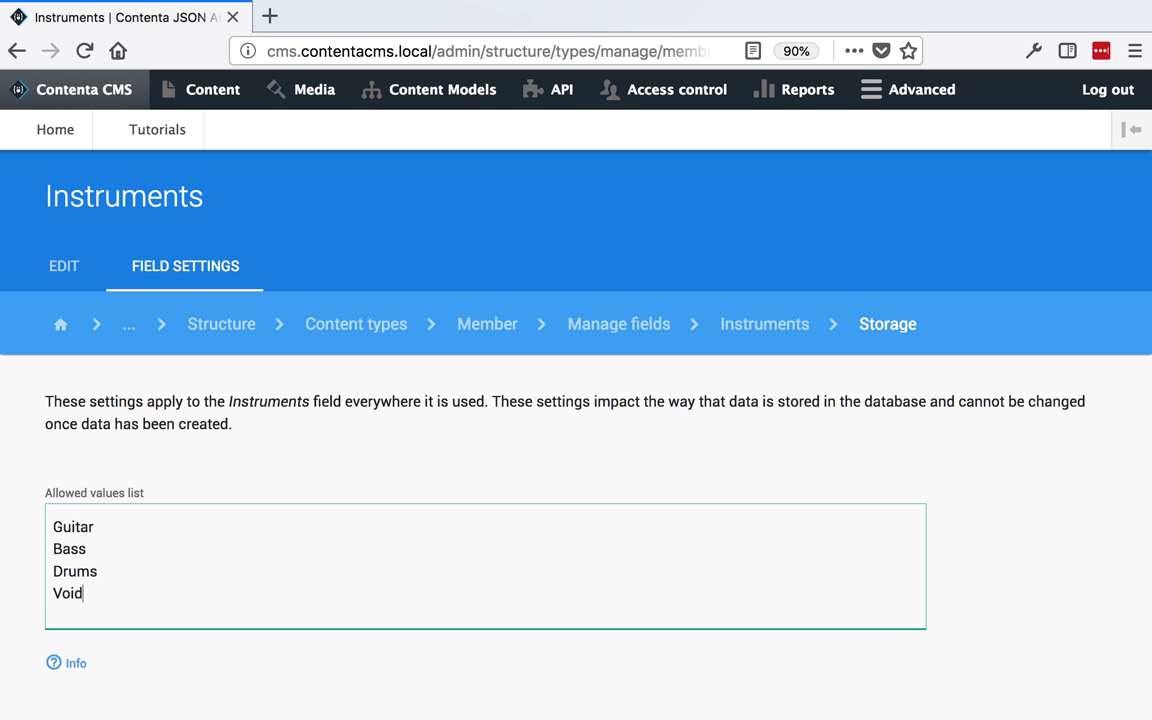
Raise the limit on the allowed number of values for the Instruments field and save its storage settings
scroll(113, 512, down, 4)
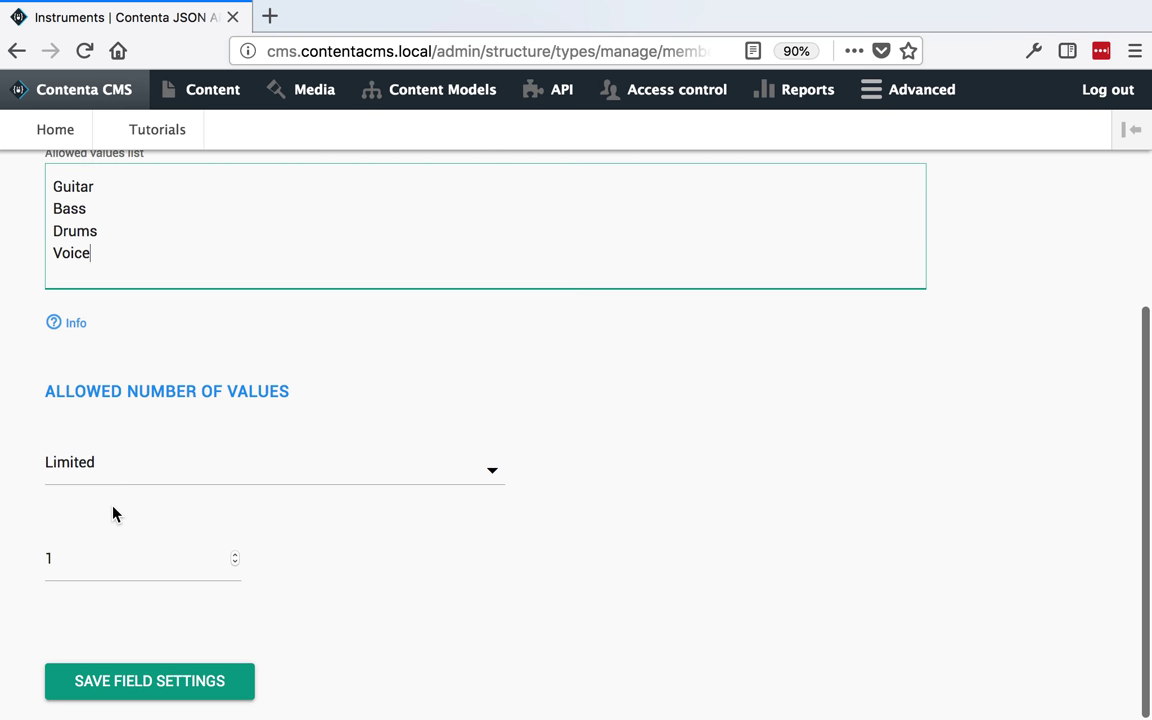
click(233, 557)
click(233, 557)
click(166, 682)
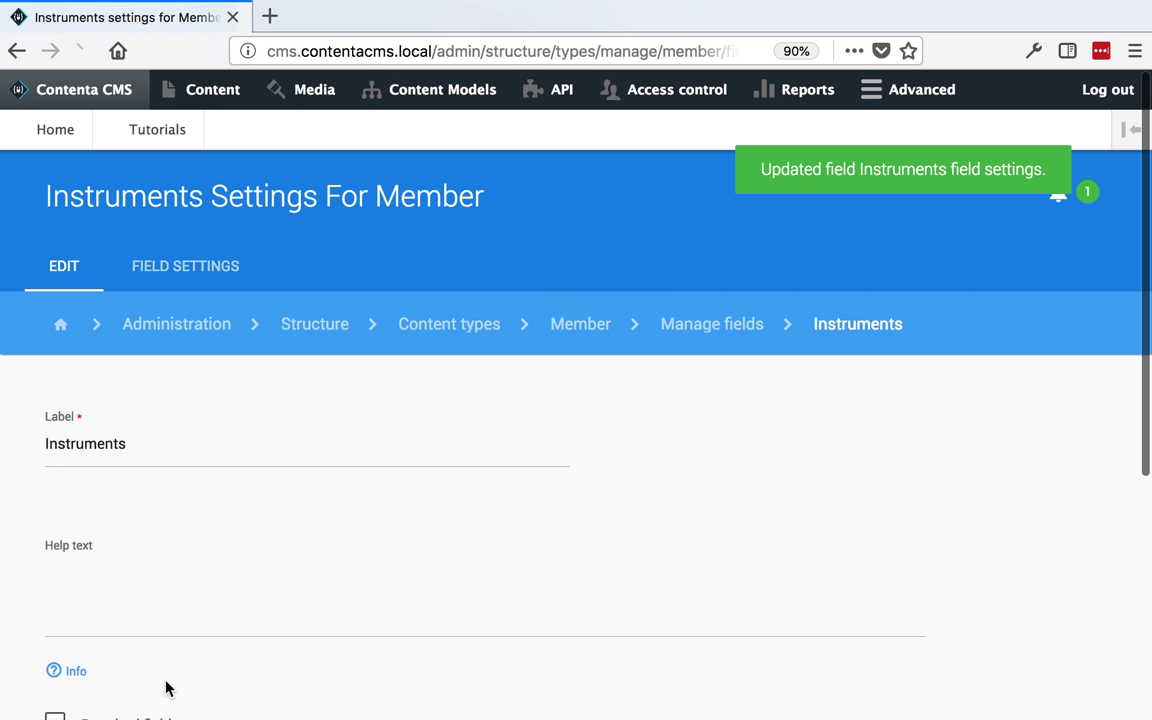
Give the Instruments field the help text "Select the instruments this member uses.", make it required, and save its settings
click(166, 590)
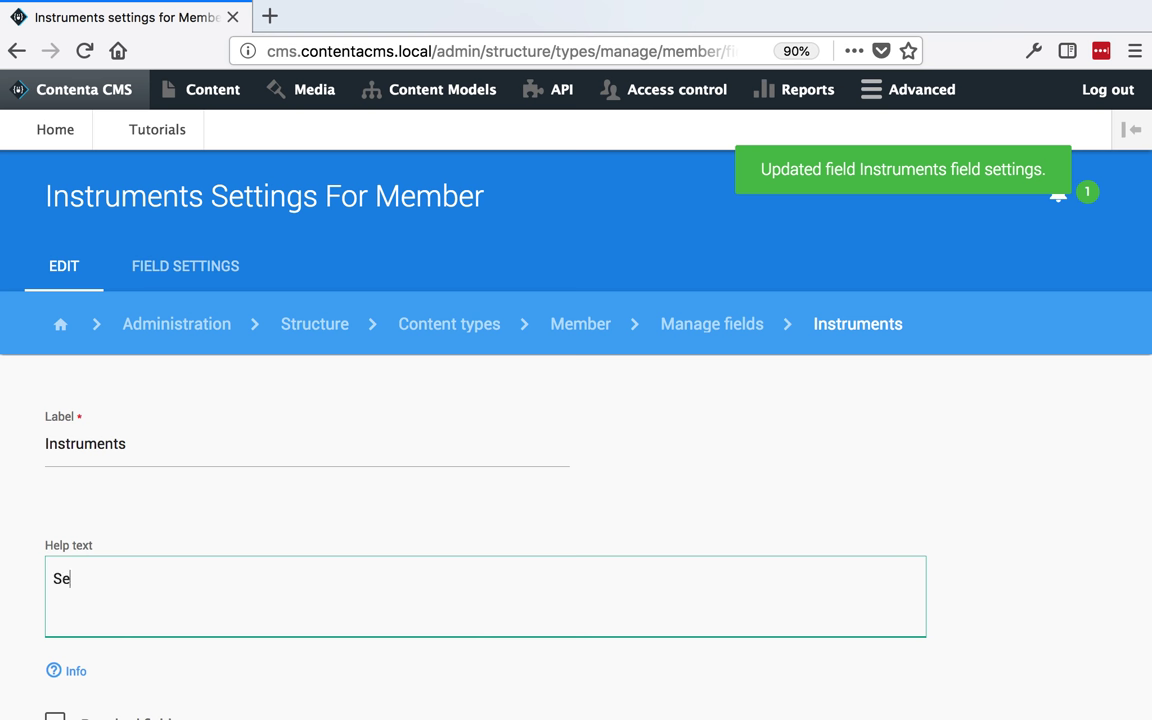
text(Select the instruments this member uses.)
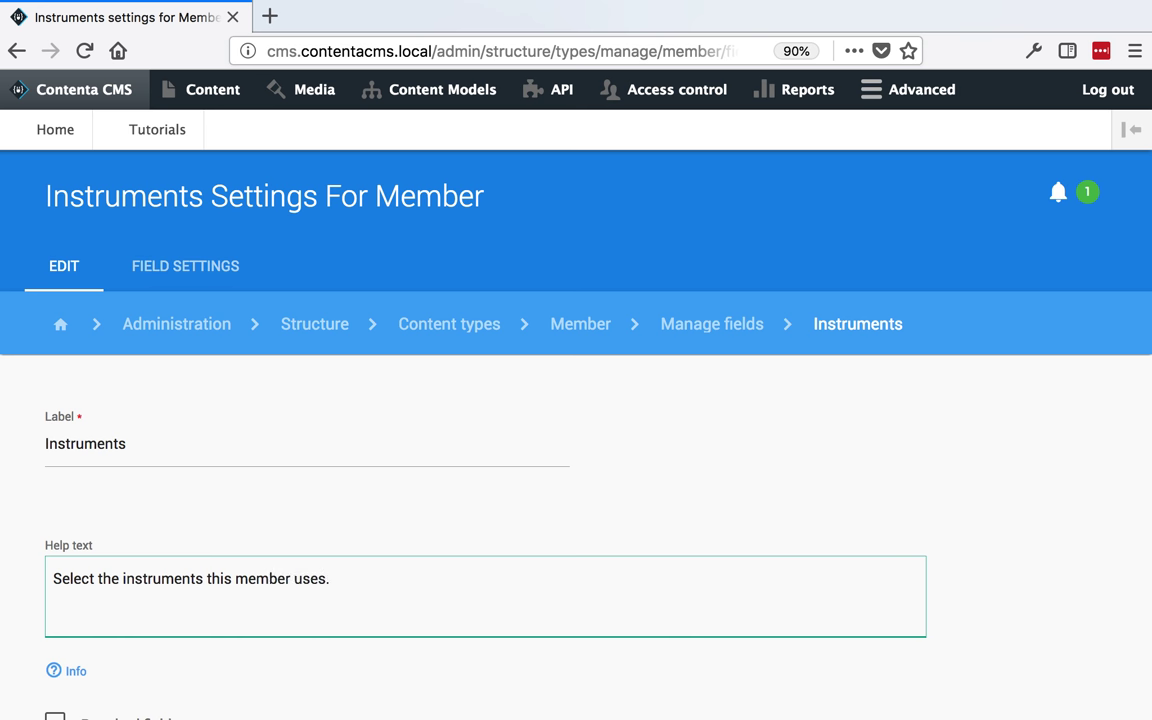
scroll(576, 420, down, 4)
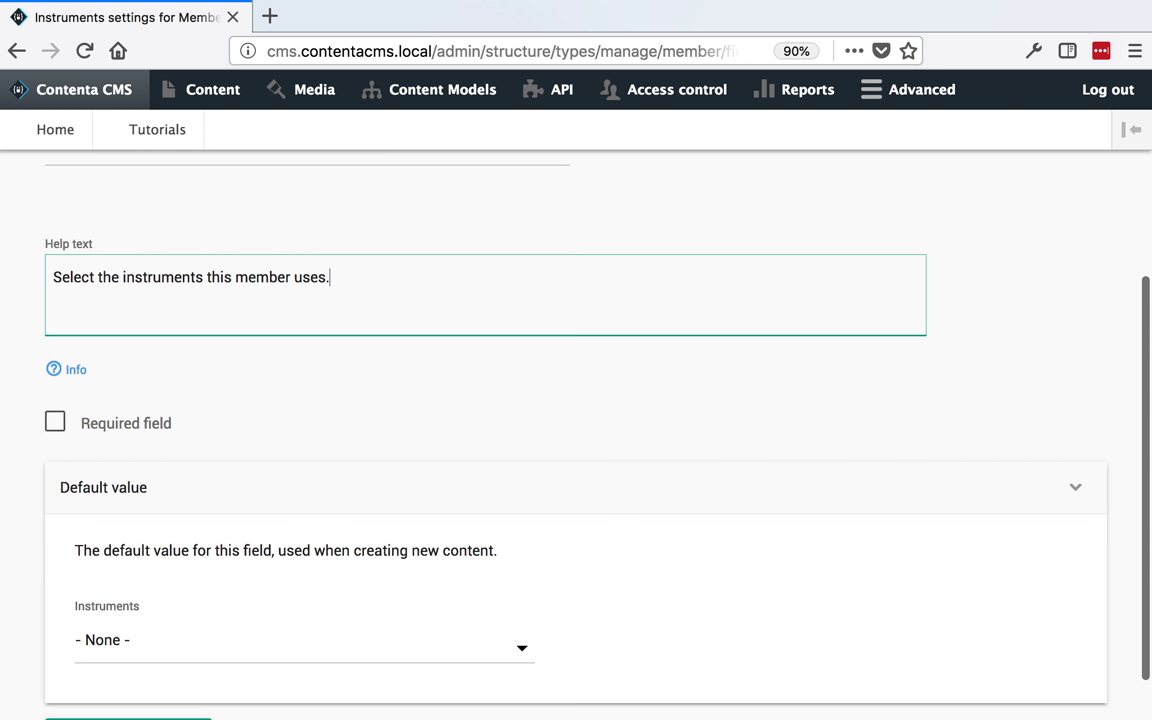
click(56, 368)
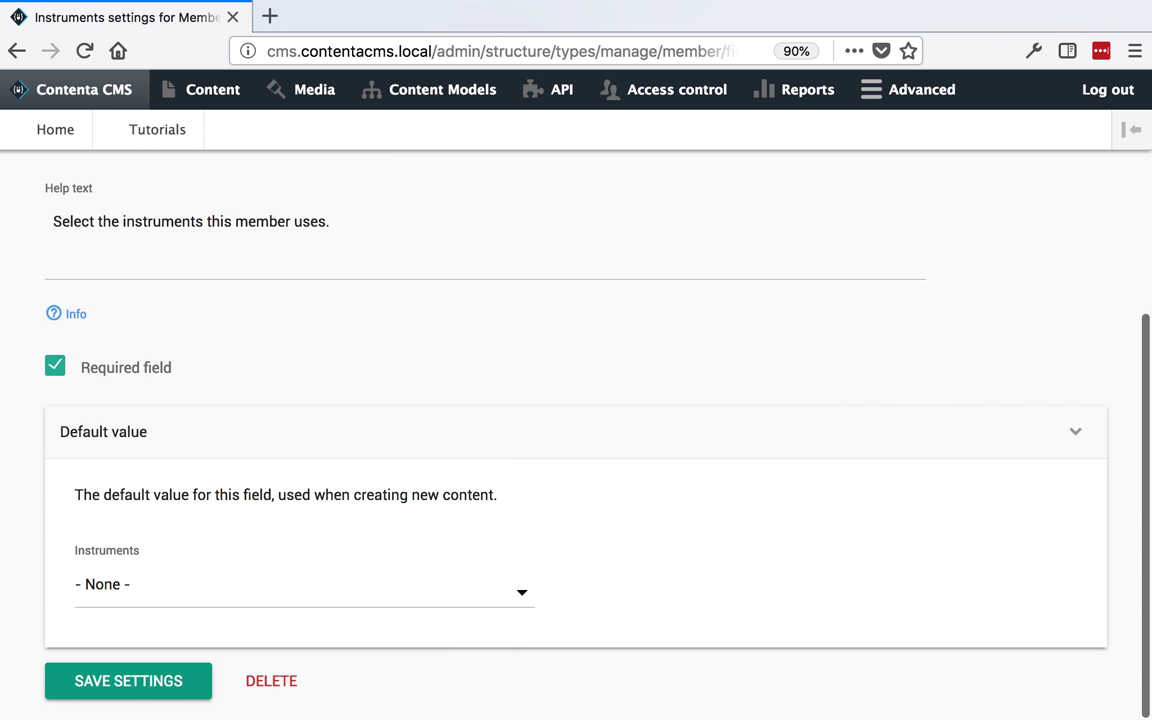
click(139, 683)
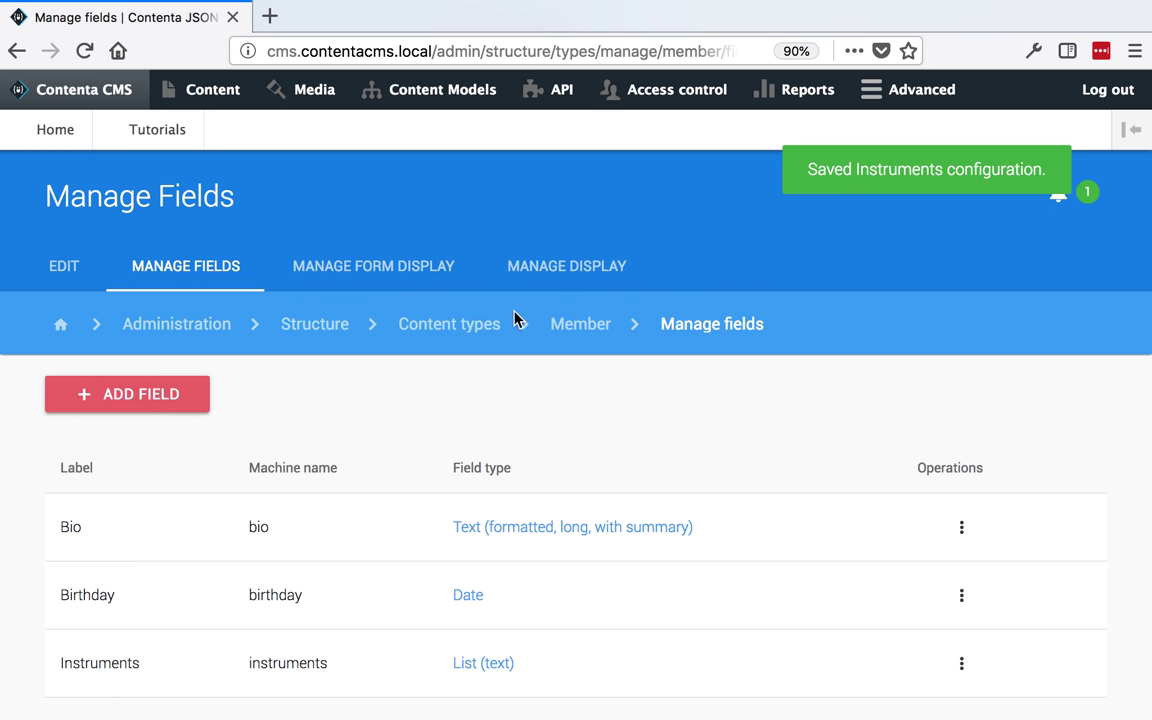
Start a new content type named Band with the description "Introduce the information about the band"
click(473, 328)
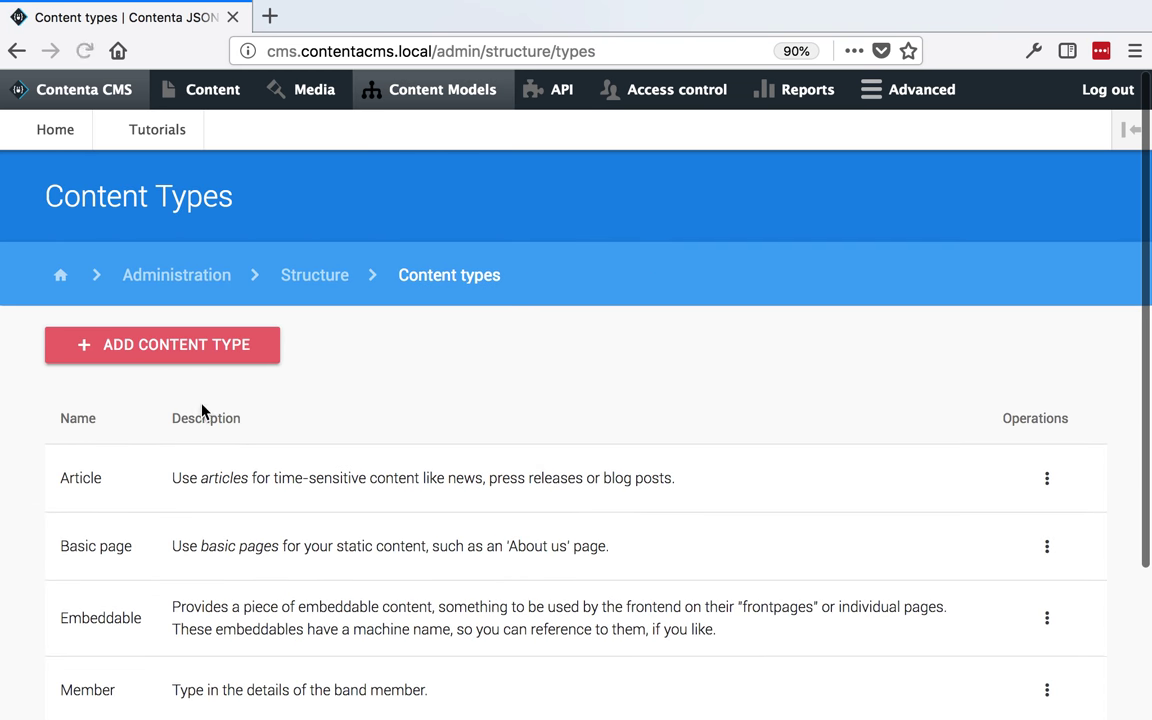
click(148, 357)
click(141, 409)
text(Ba)
click(113, 527)
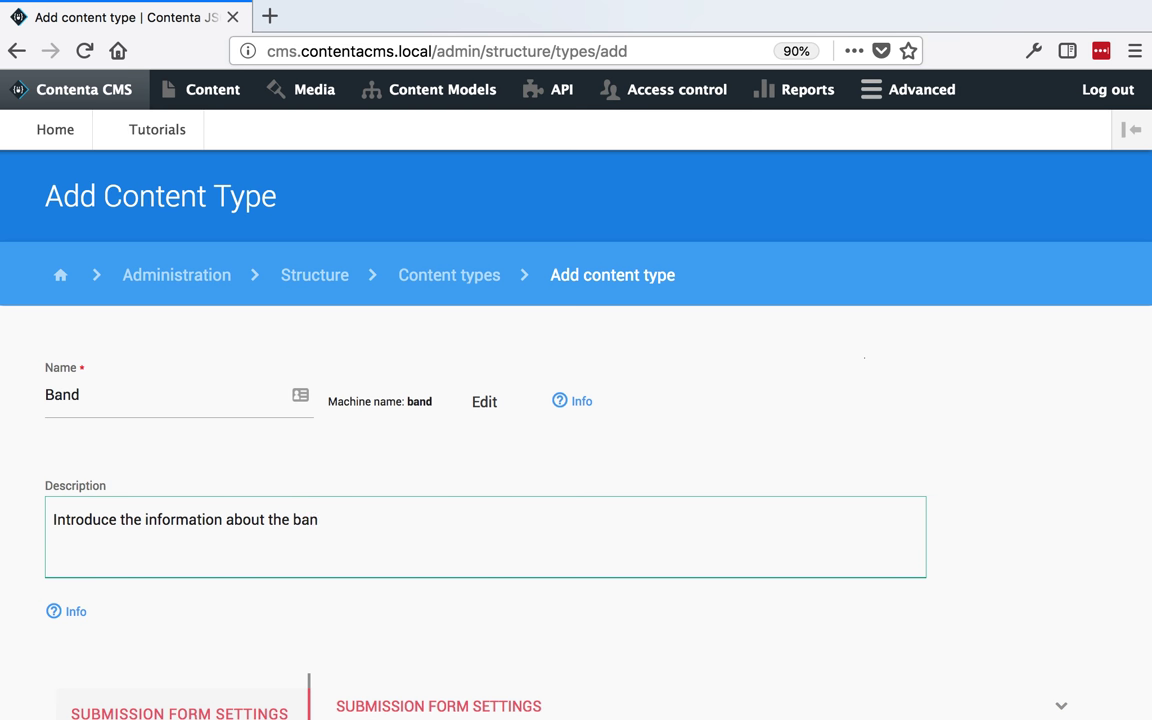
text(d)
Disable preview before submitting for Band, set its title field label to Name, and save it to continue to managing its fields
scroll(365, 538, down, 5)
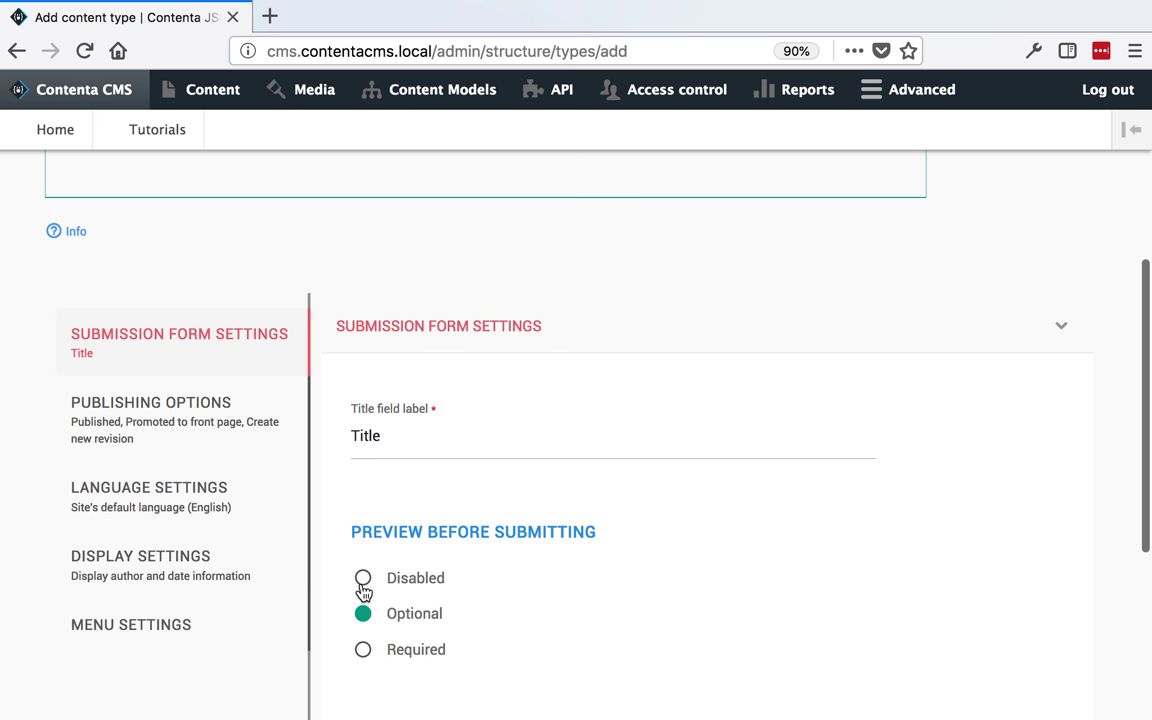
click(363, 588)
double_click(400, 443)
text(Name)
scroll(250, 530, down, 4)
click(188, 684)
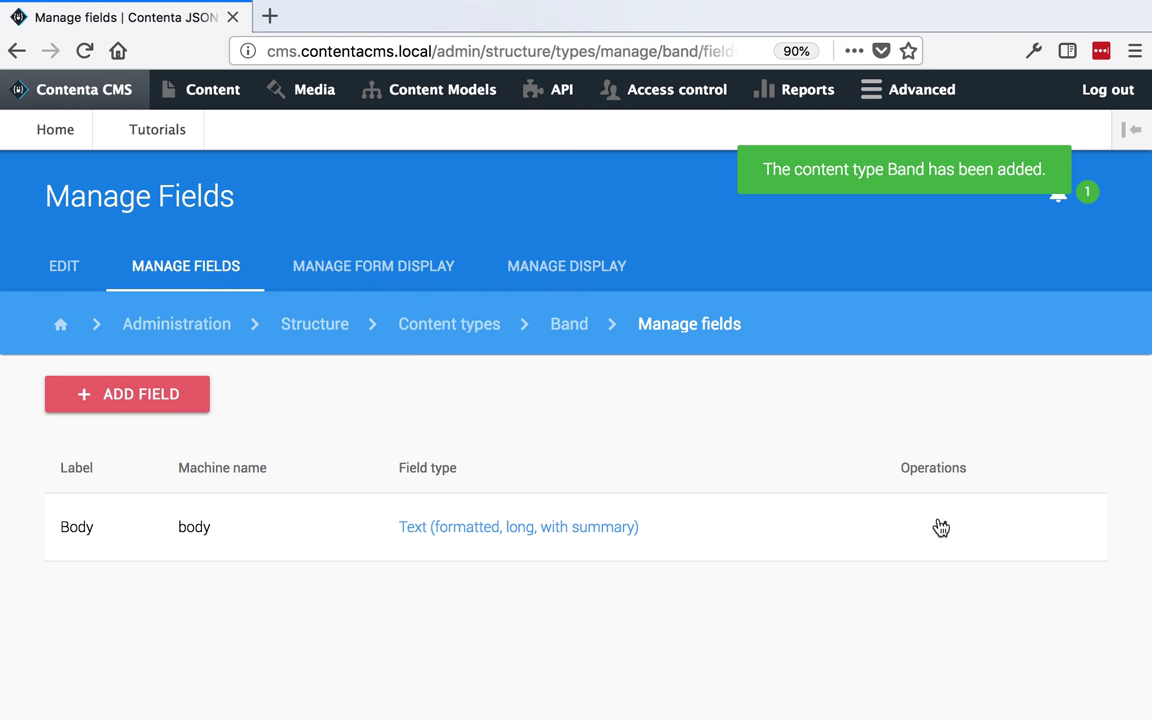
Delete the Body field from the Band content type and confirm the deletion
click(946, 530)
click(948, 648)
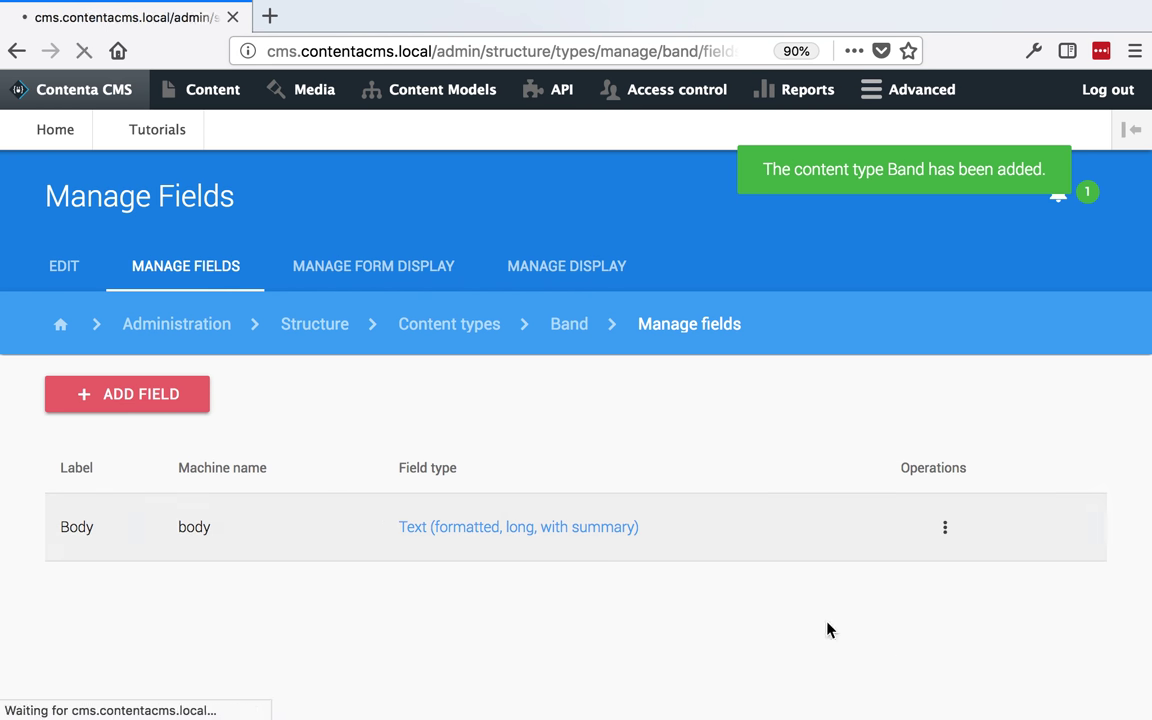
scroll(77, 514, down, 1)
click(116, 668)
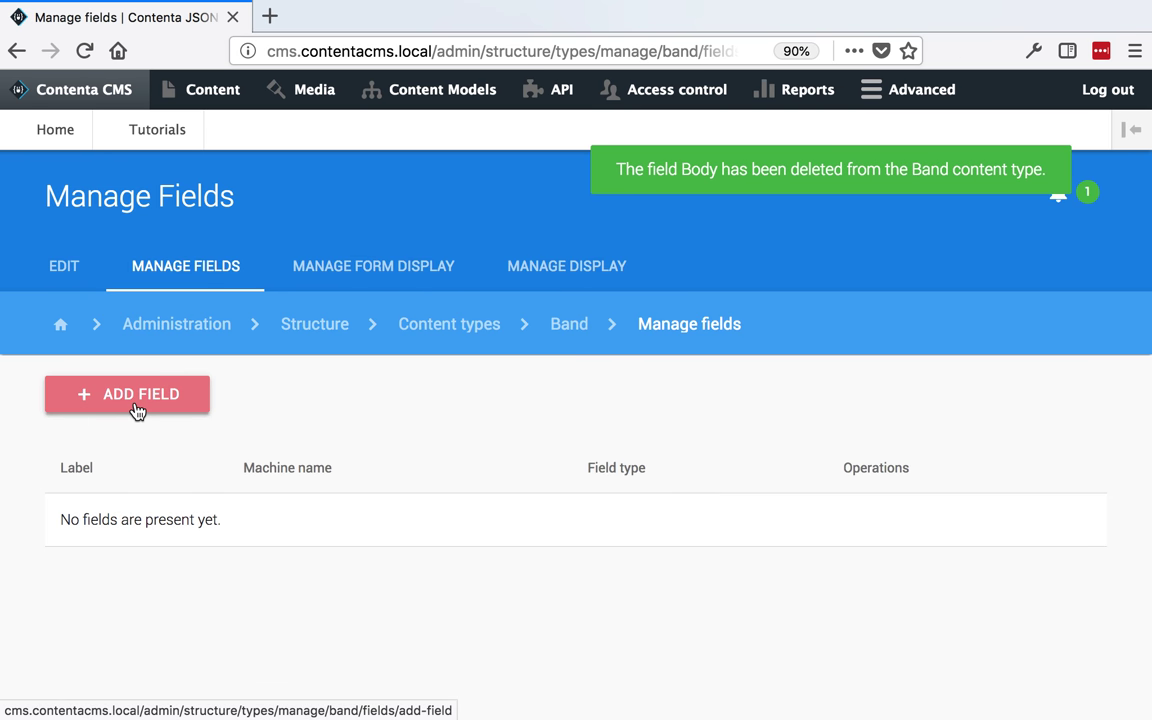
Re-use the existing bio field (Text (formatted, long, with summary)) in Band with the label Bio
click(137, 411)
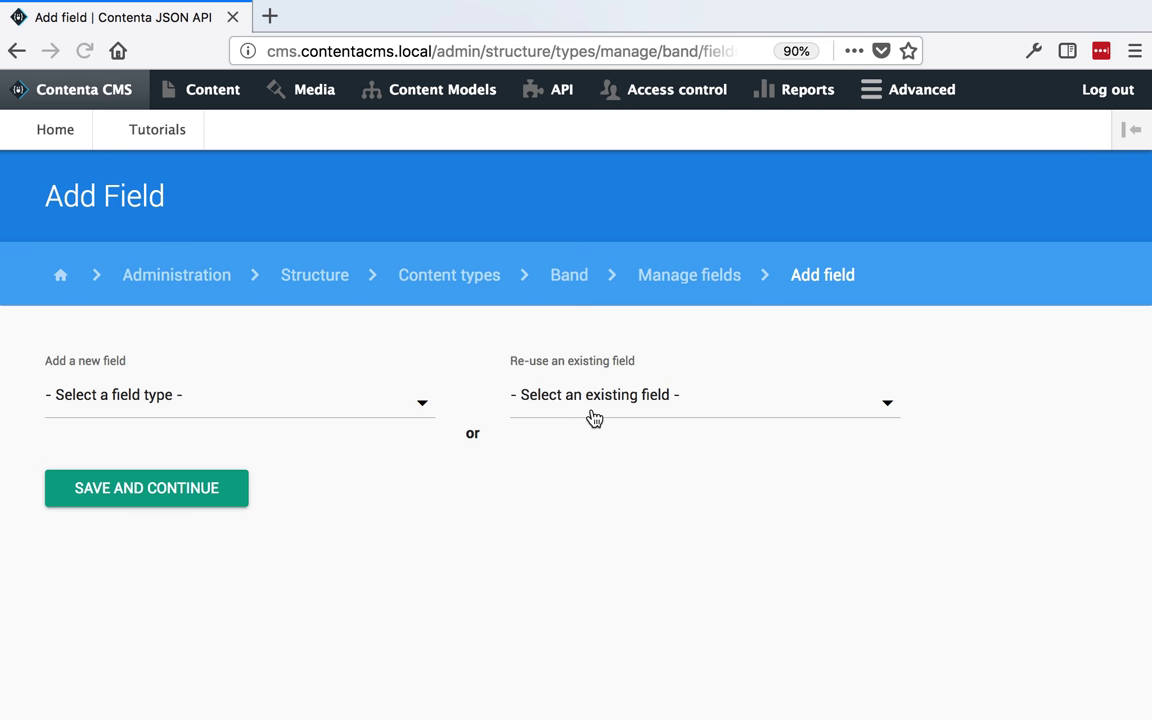
click(590, 417)
scroll(592, 416, down, 6)
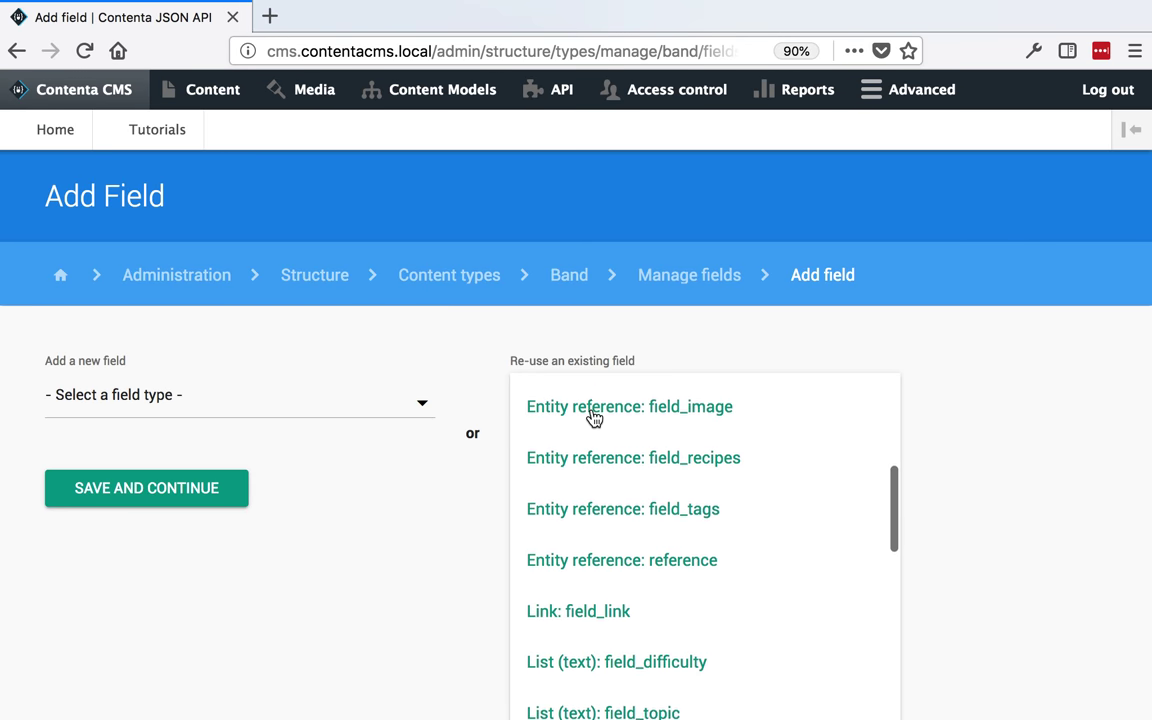
scroll(762, 622, down, 6)
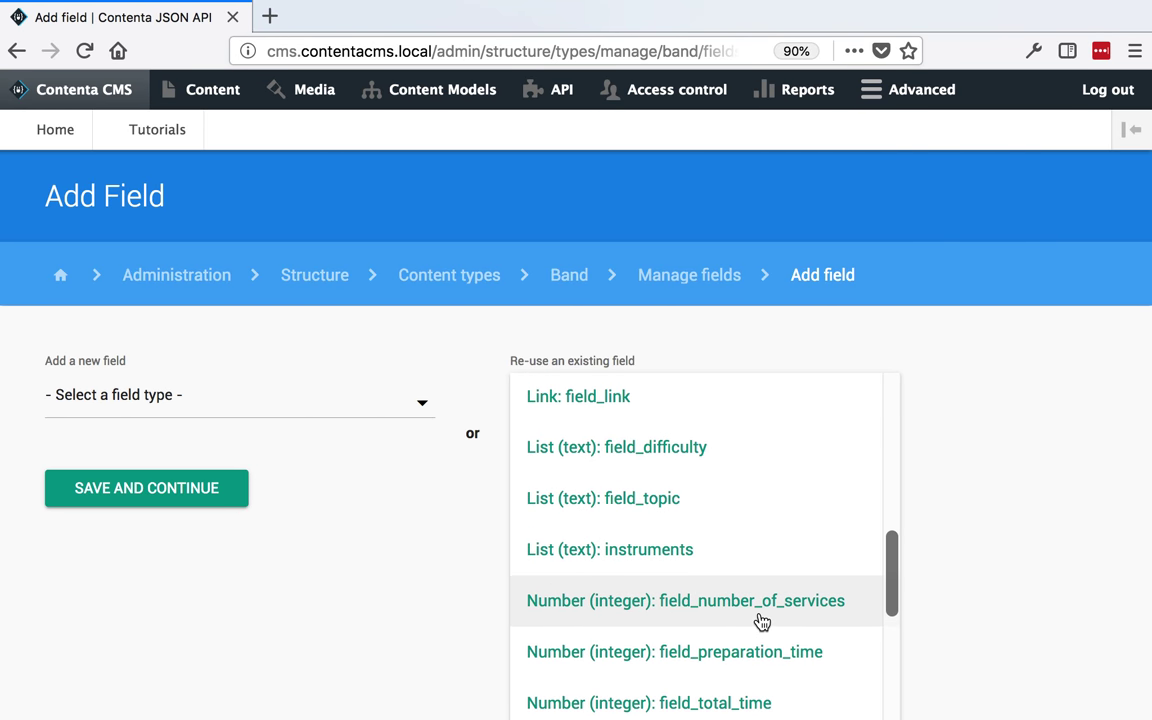
scroll(762, 622, down, 5)
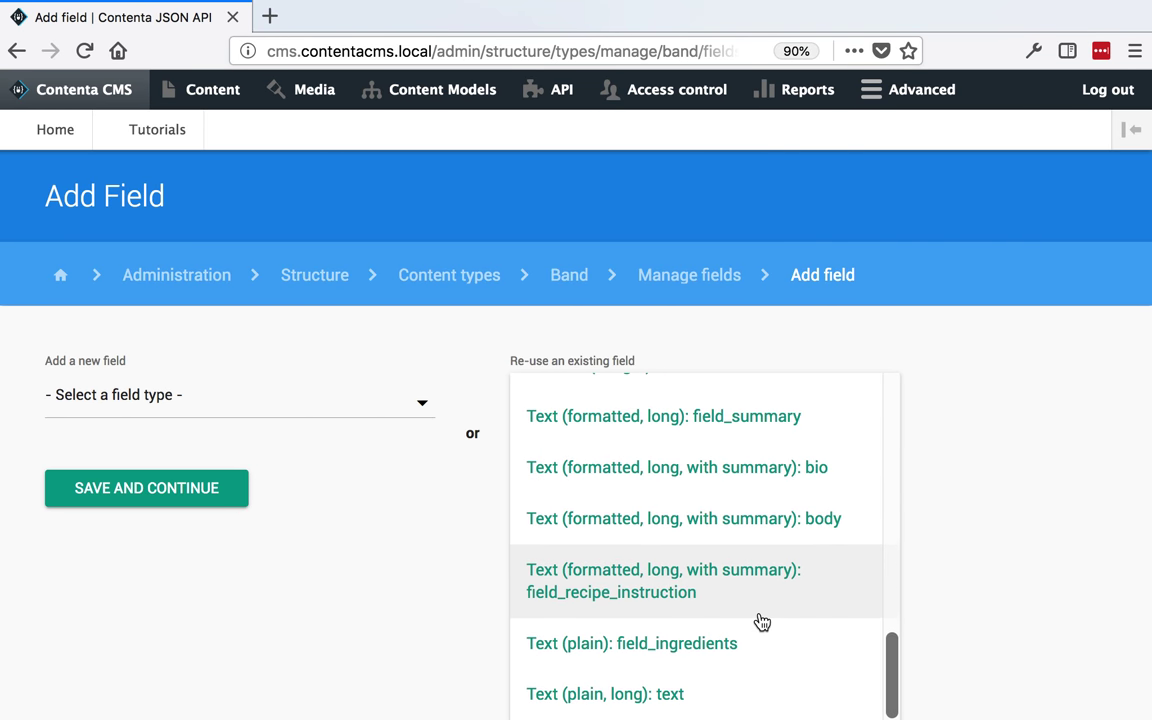
click(782, 492)
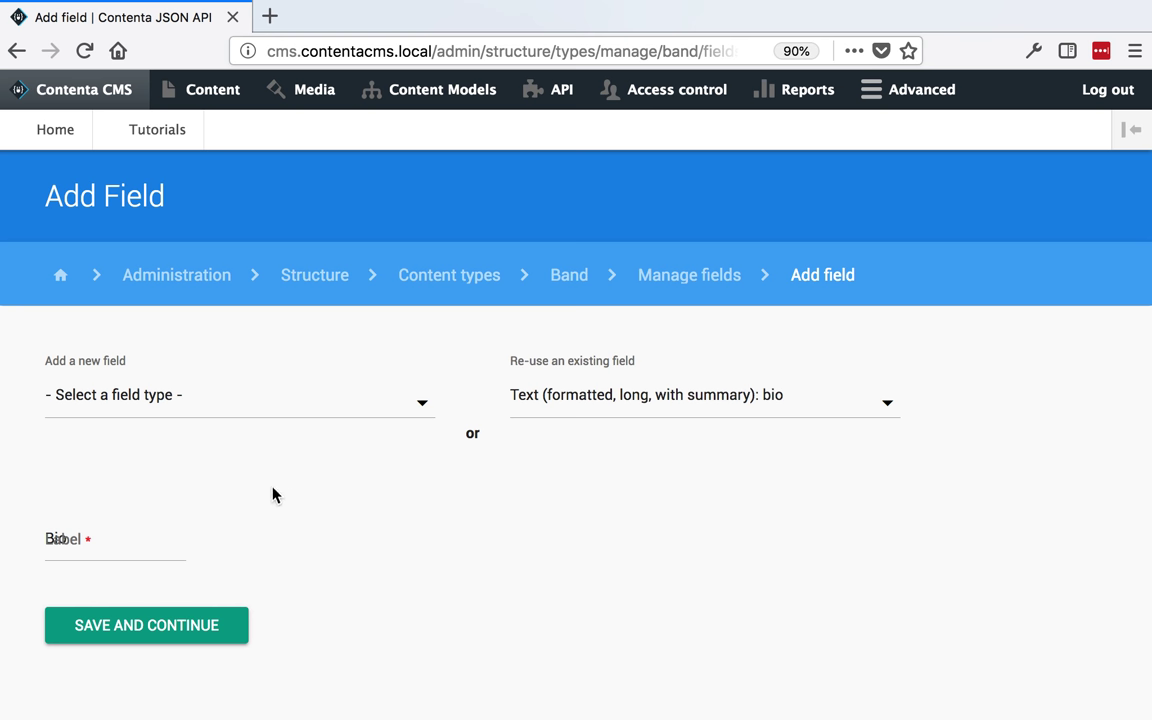
click(192, 624)
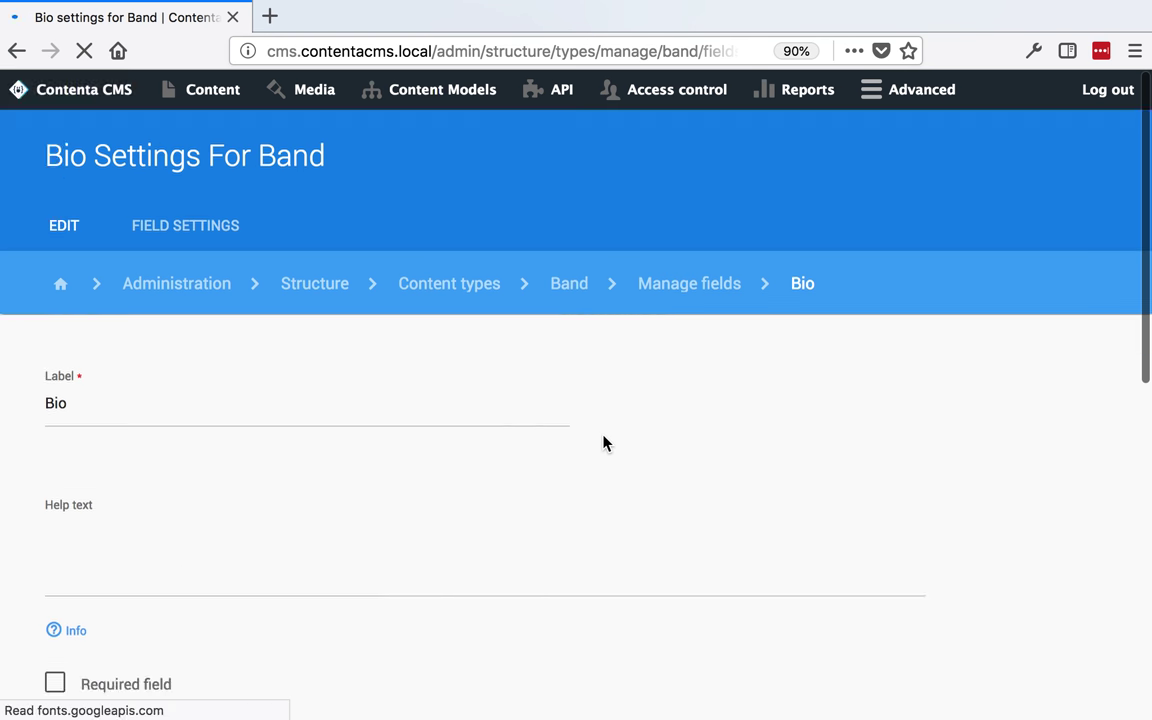
Save the Bio field's settings for Band with the default options
scroll(119, 487, down, 3)
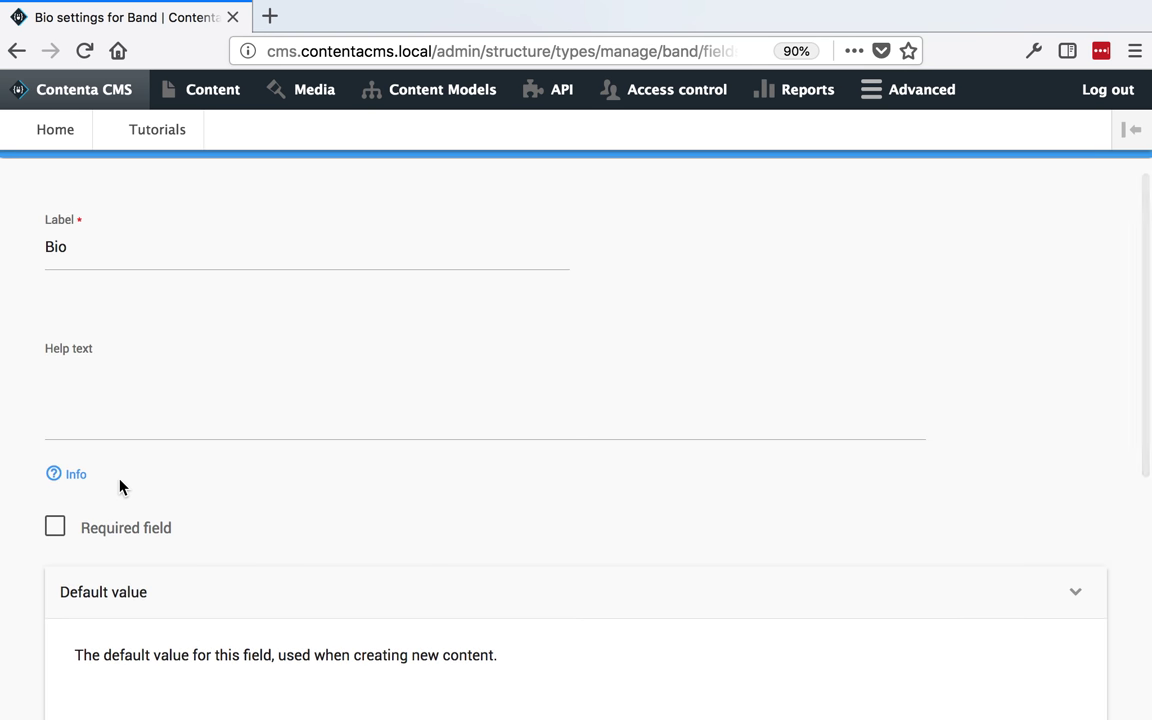
scroll(119, 487, down, 6)
scroll(119, 487, down, 1)
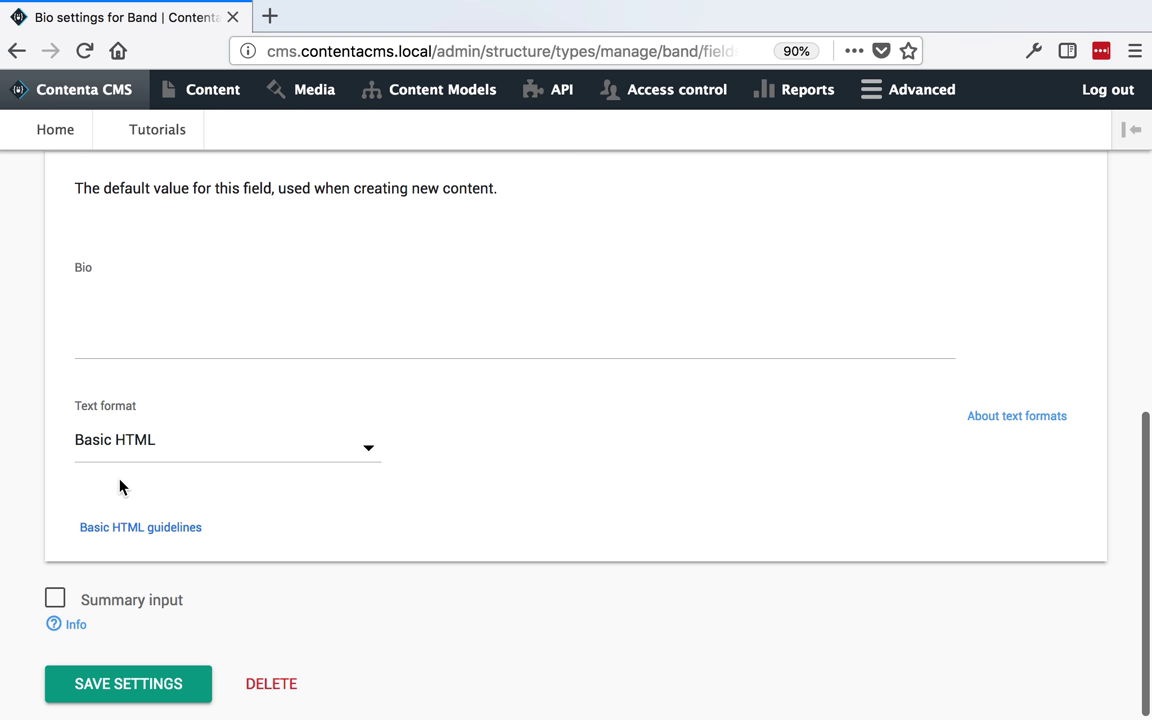
click(175, 688)
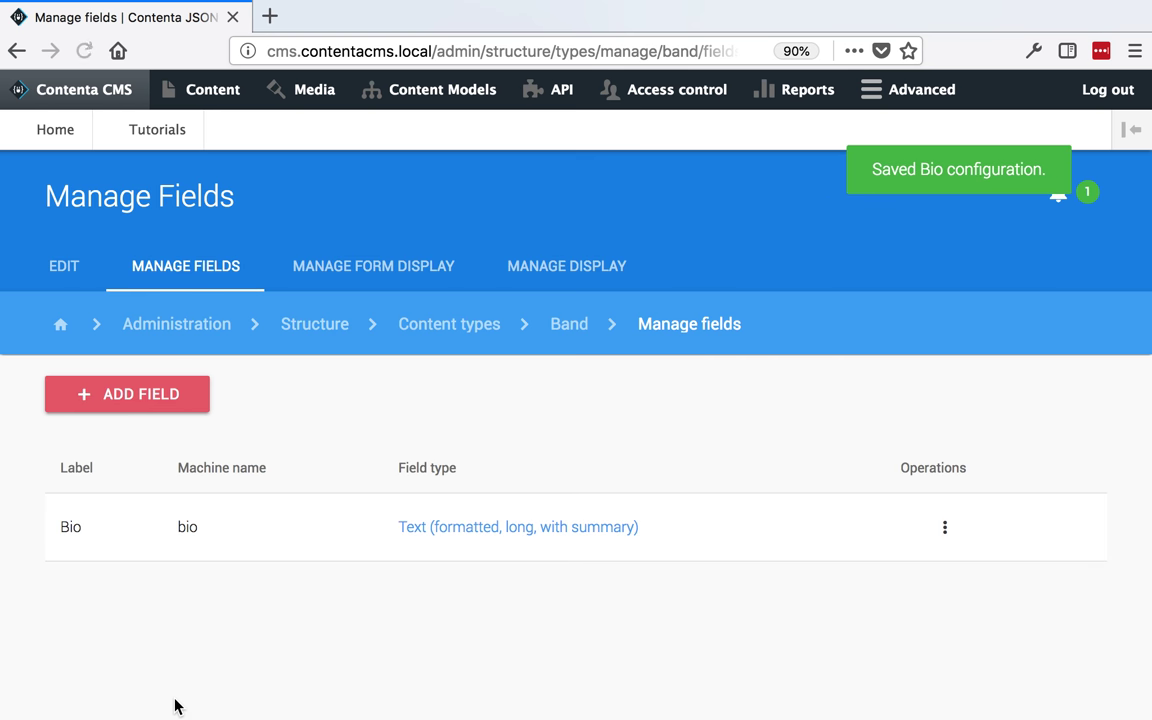
Add a new Content reference field labelled Members to Band and continue to its storage settings
click(163, 405)
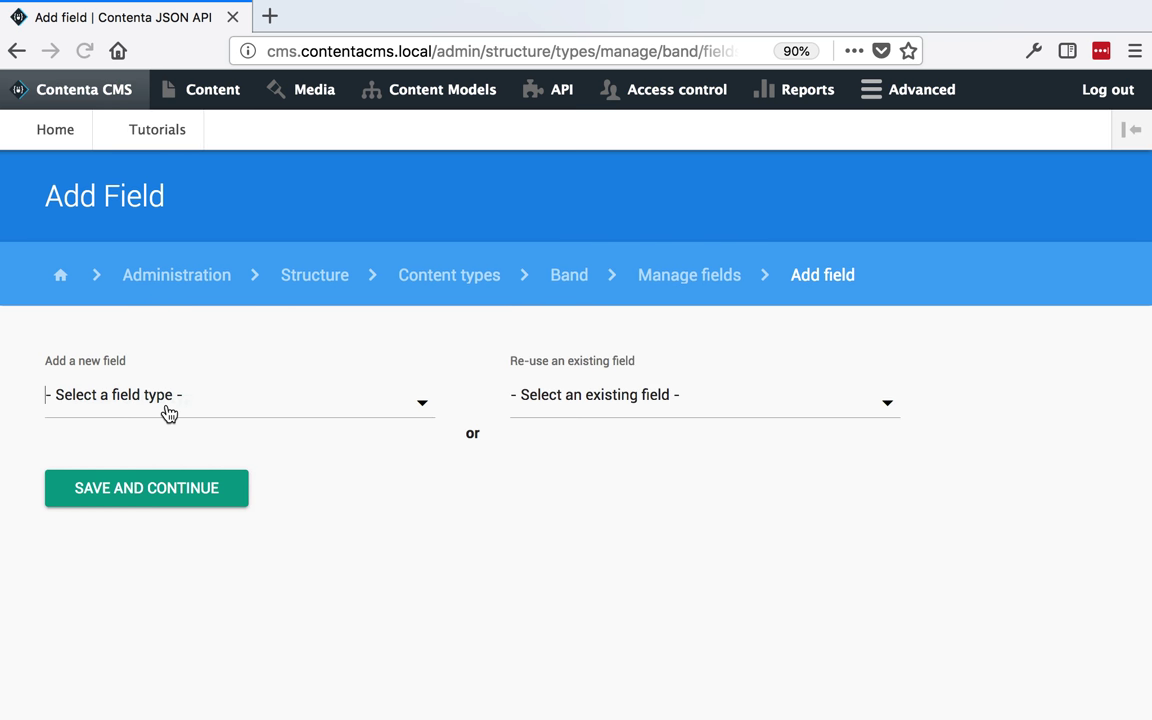
click(167, 416)
scroll(184, 571, down, 8)
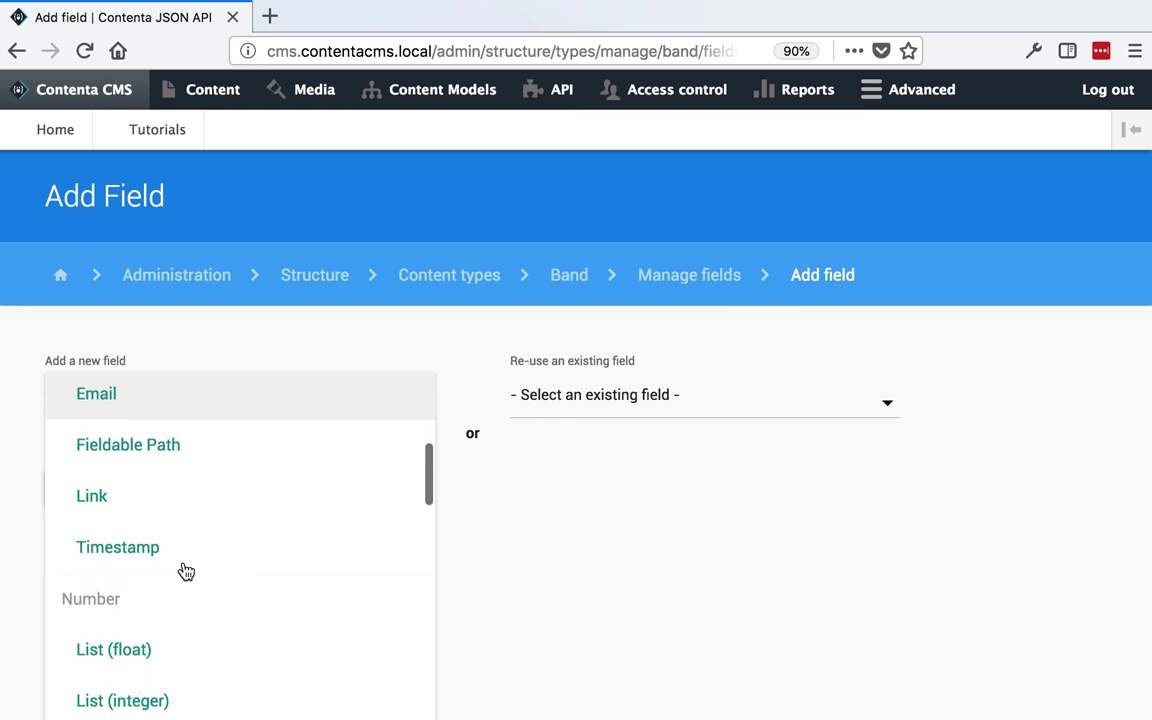
scroll(185, 571, down, 9)
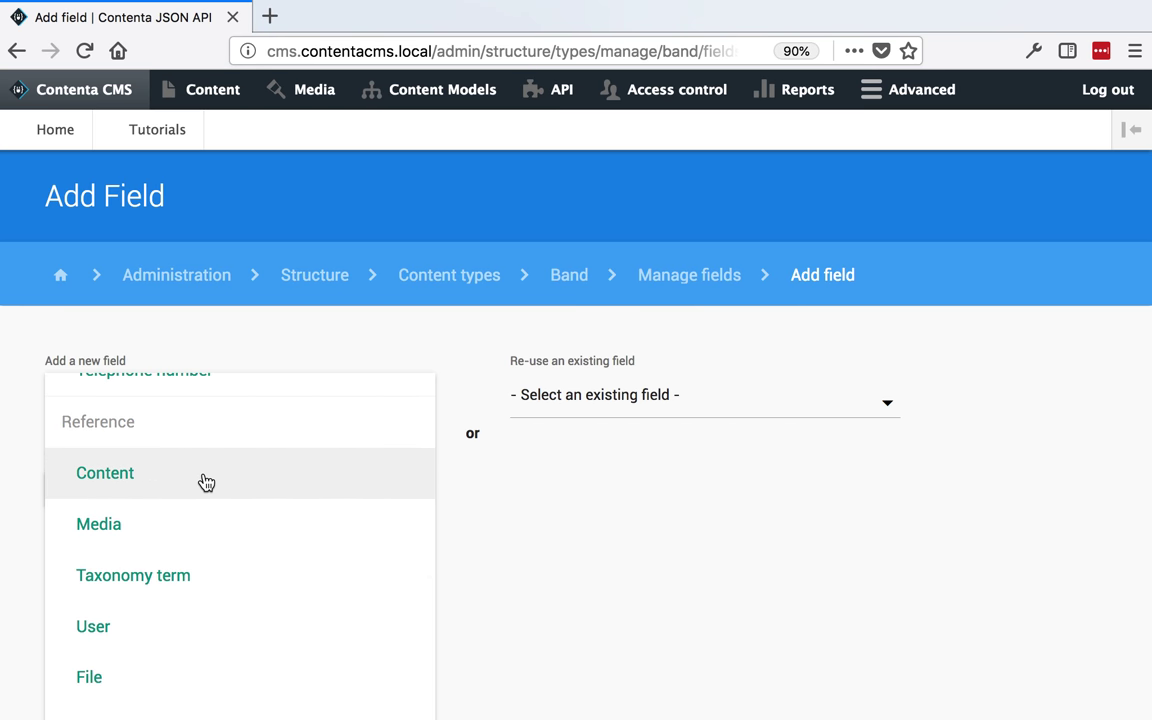
key(Escape)
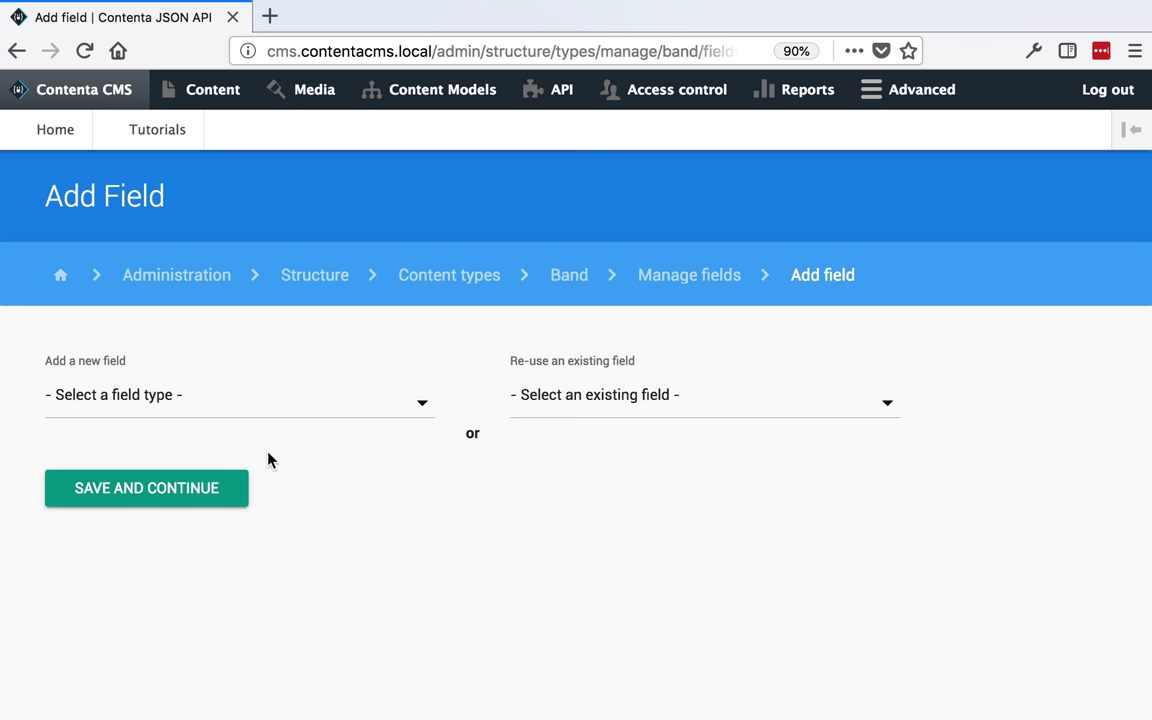
click(256, 412)
scroll(211, 478, down, 3)
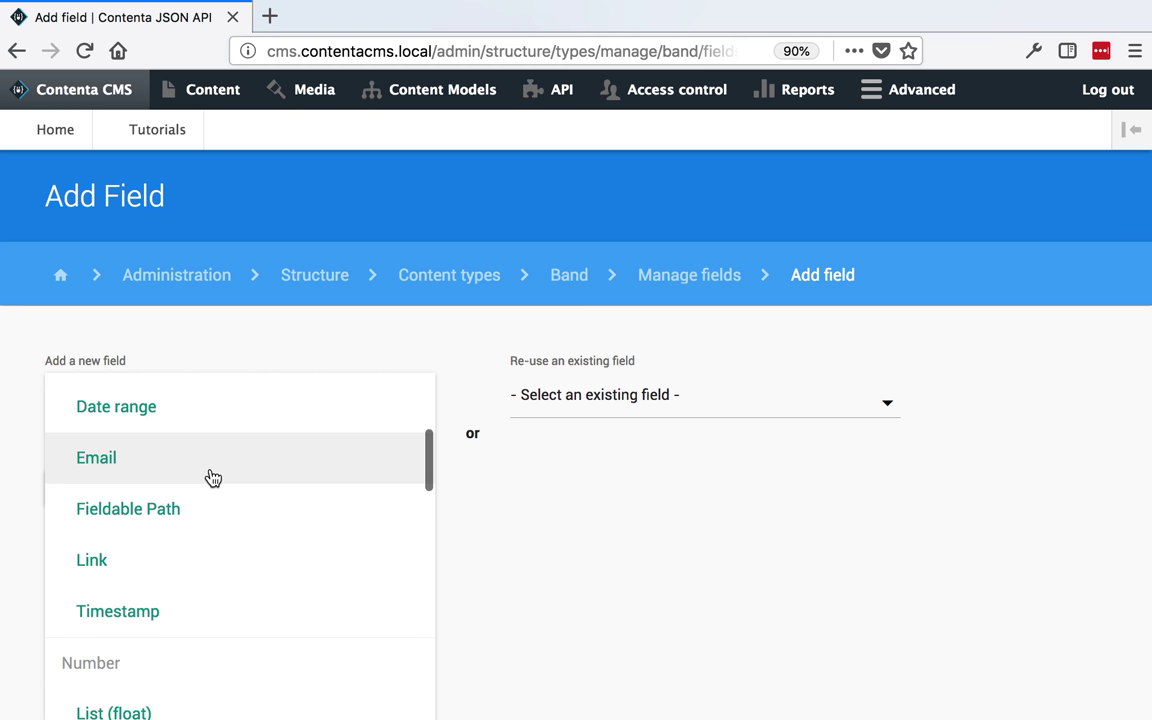
scroll(211, 477, down, 10)
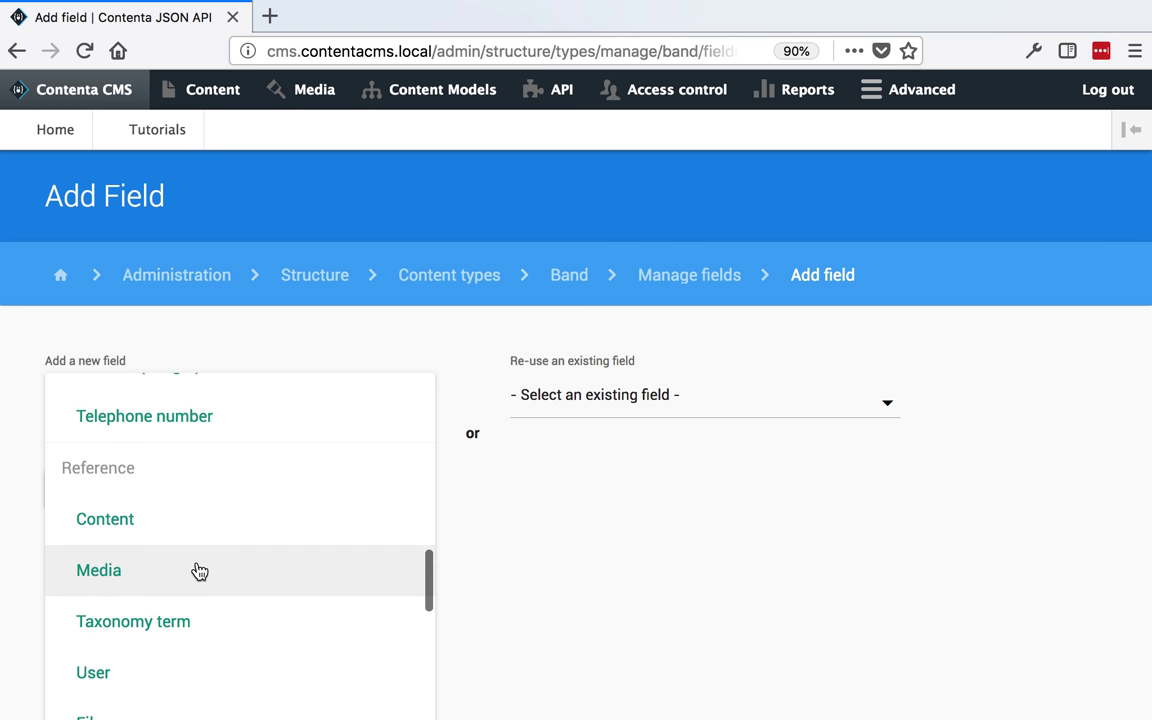
click(205, 535)
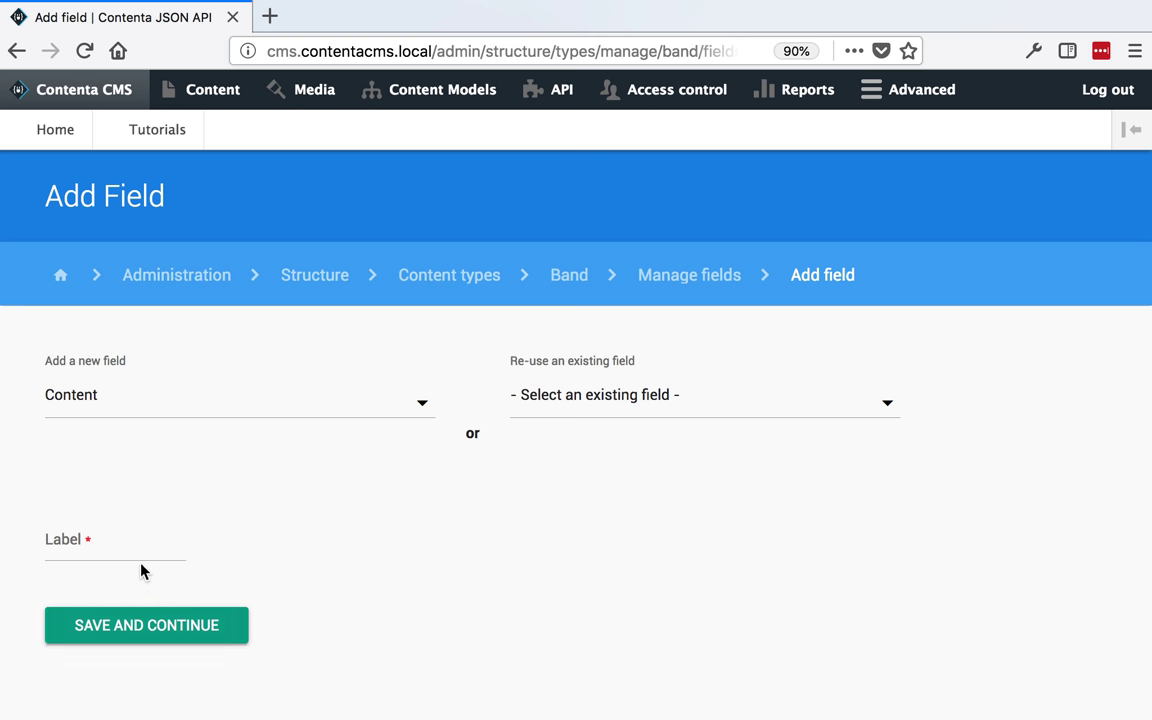
click(141, 550)
text(Me)
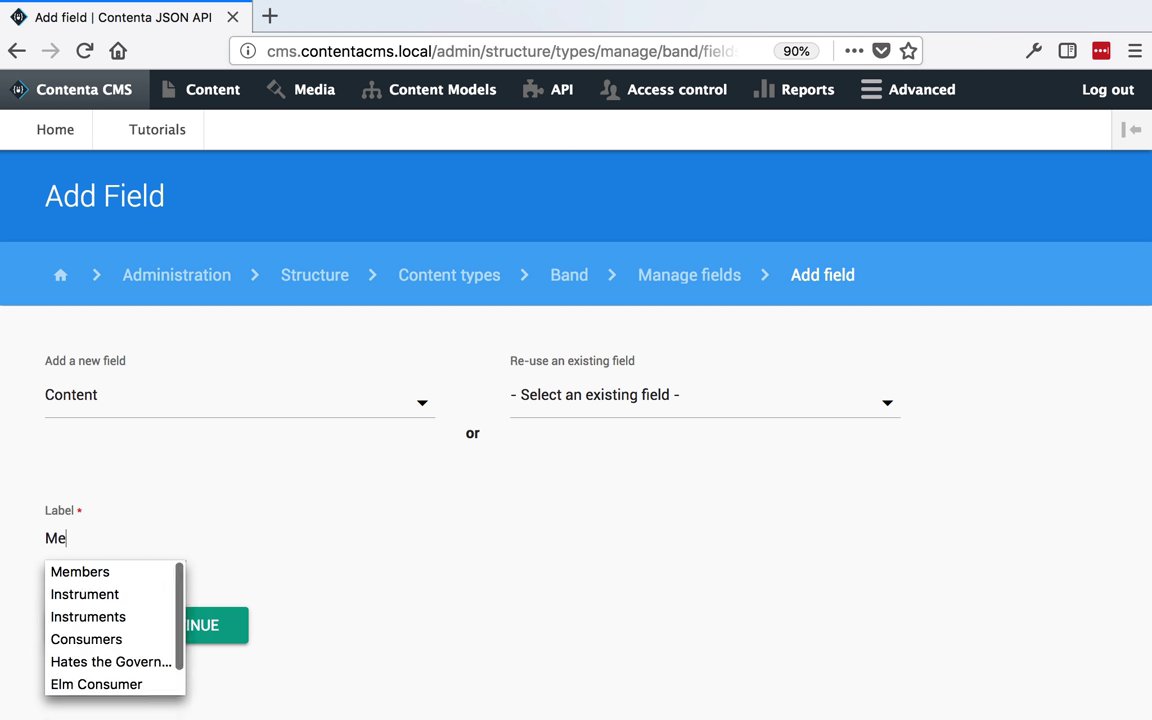
click(139, 574)
click(141, 624)
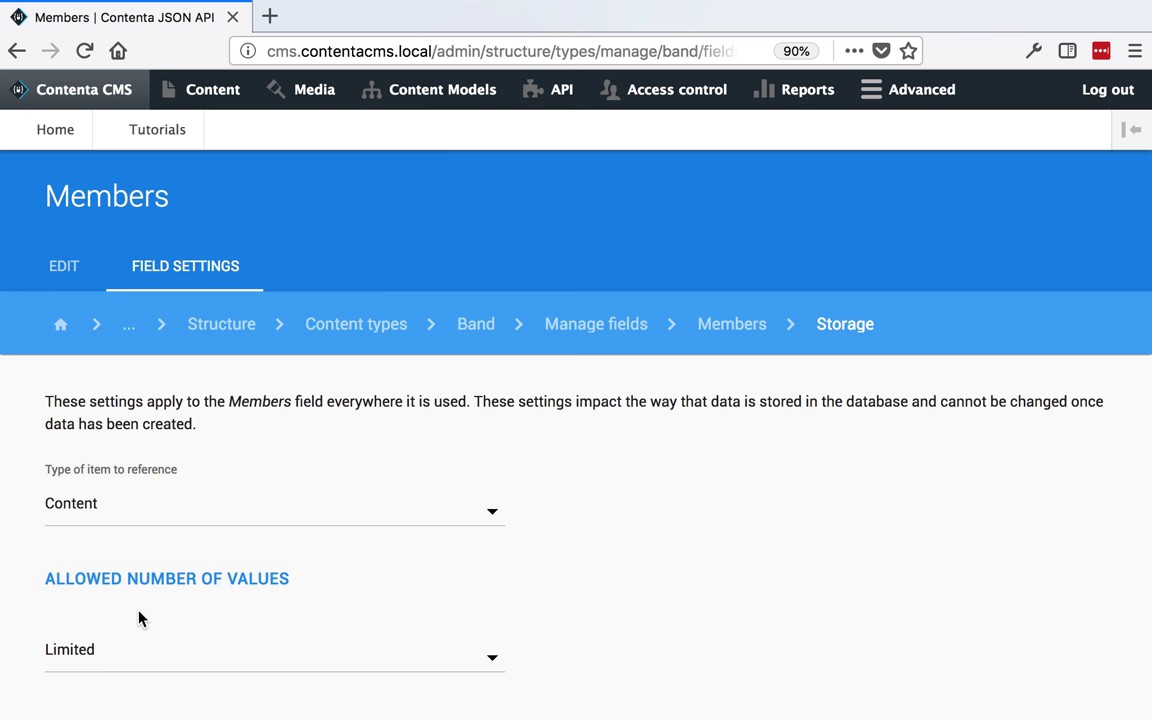
Set the Members field's allowed number of values to Unlimited and save its storage settings
scroll(139, 619, down, 1)
click(140, 622)
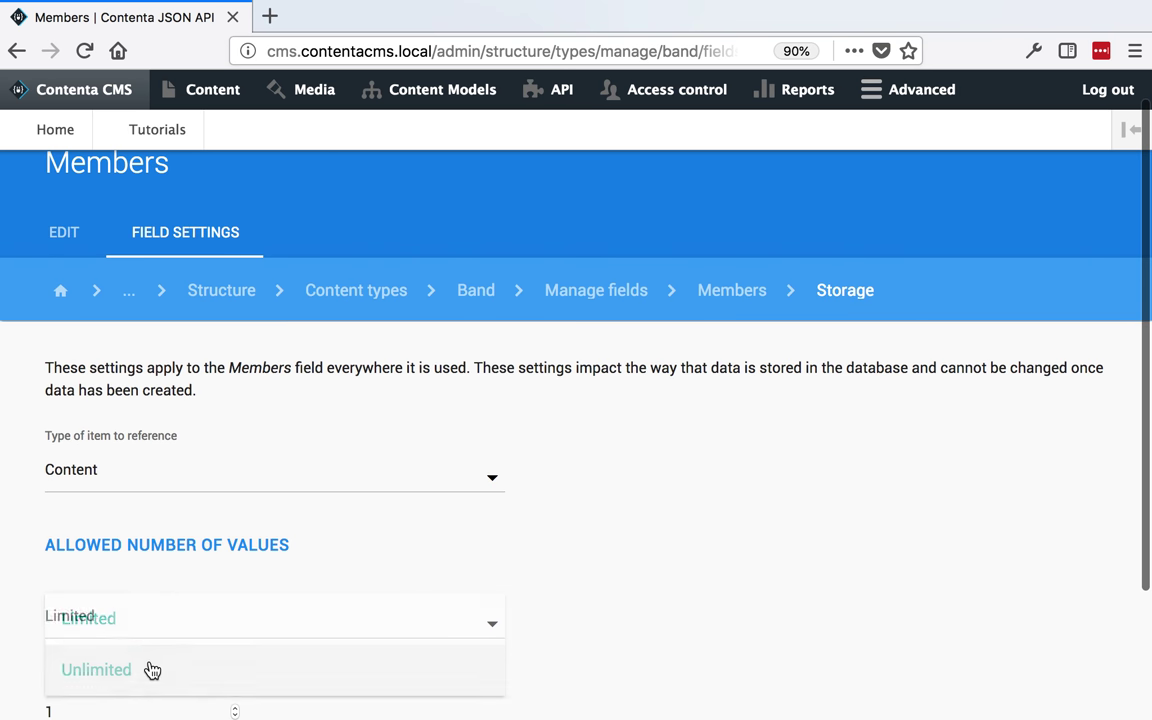
click(149, 669)
scroll(149, 675, down, 1)
click(152, 680)
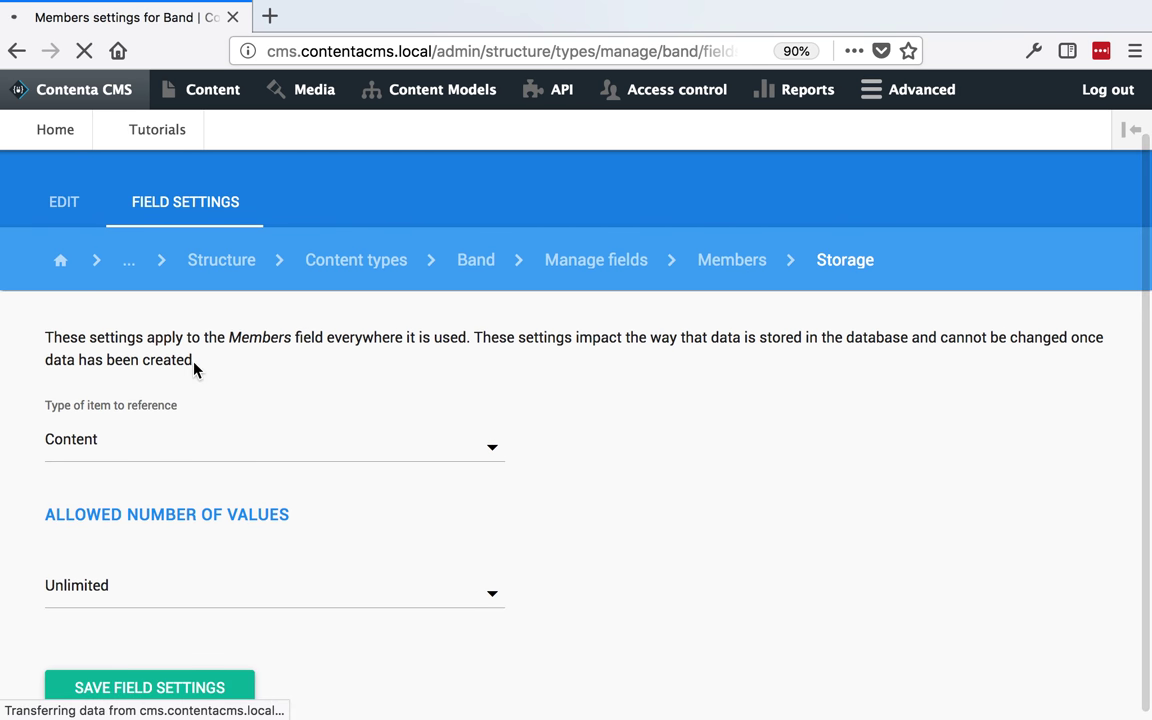
Make the Members field required and restrict its references to the Member content type
scroll(194, 370, down, 3)
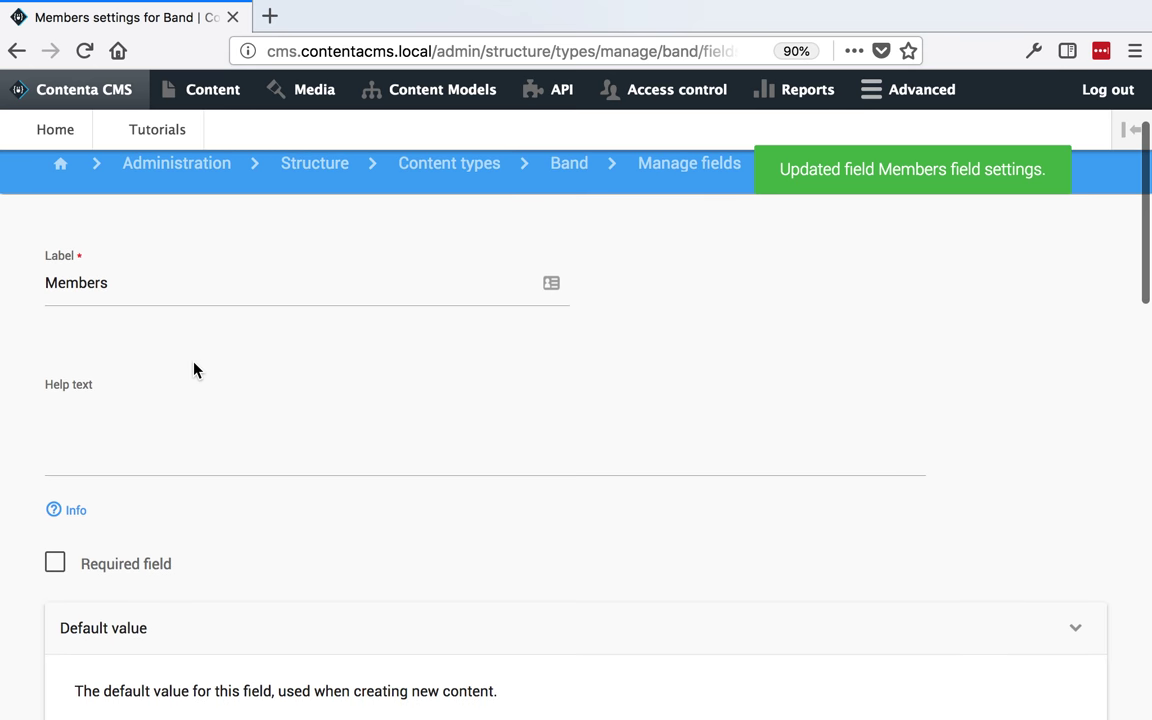
click(55, 566)
scroll(57, 571, down, 15)
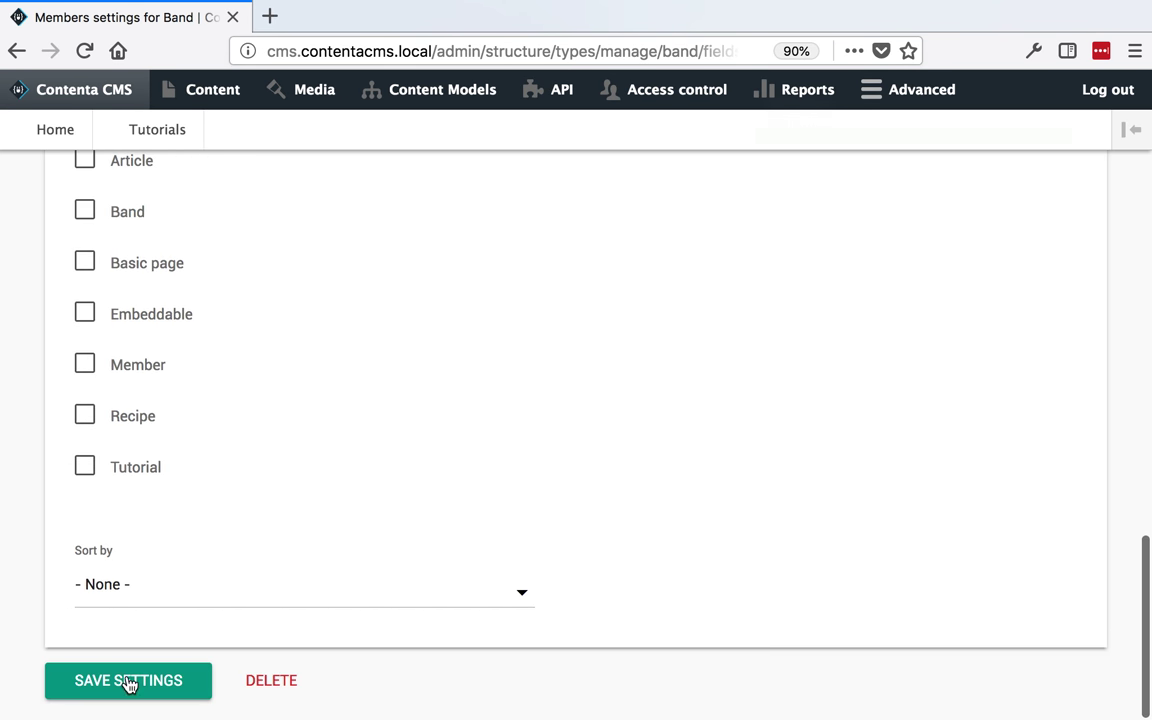
scroll(116, 436, up, 1)
scroll(116, 436, up, 7)
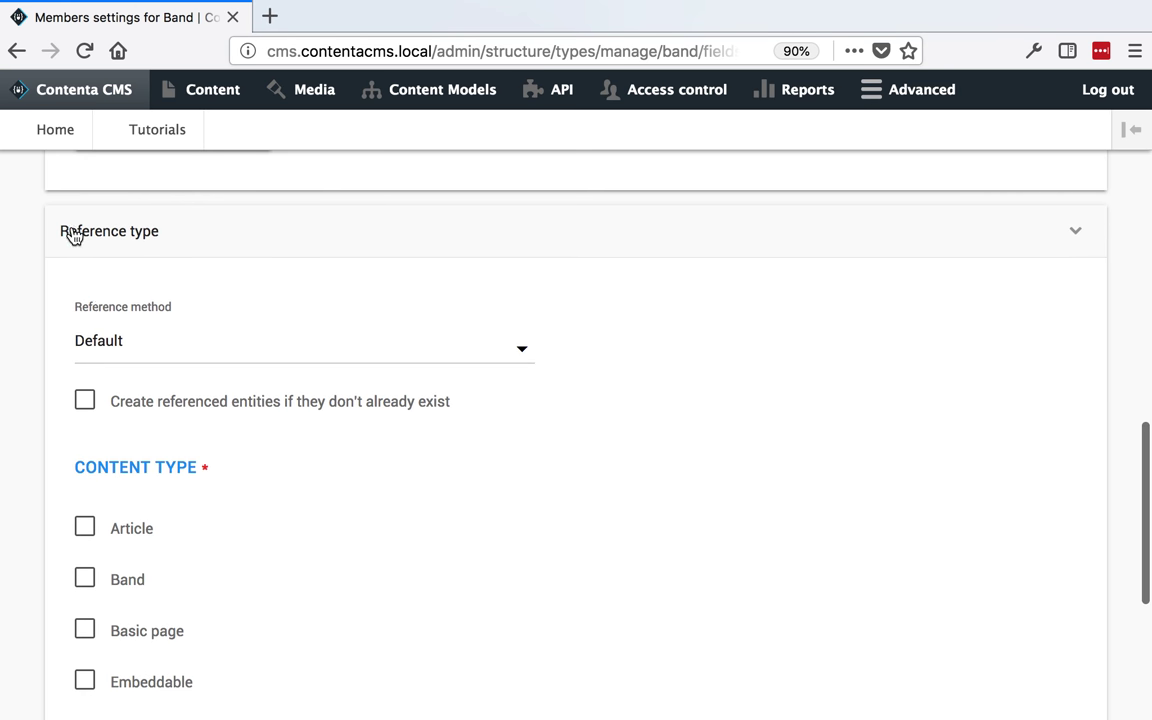
scroll(116, 458, down, 5)
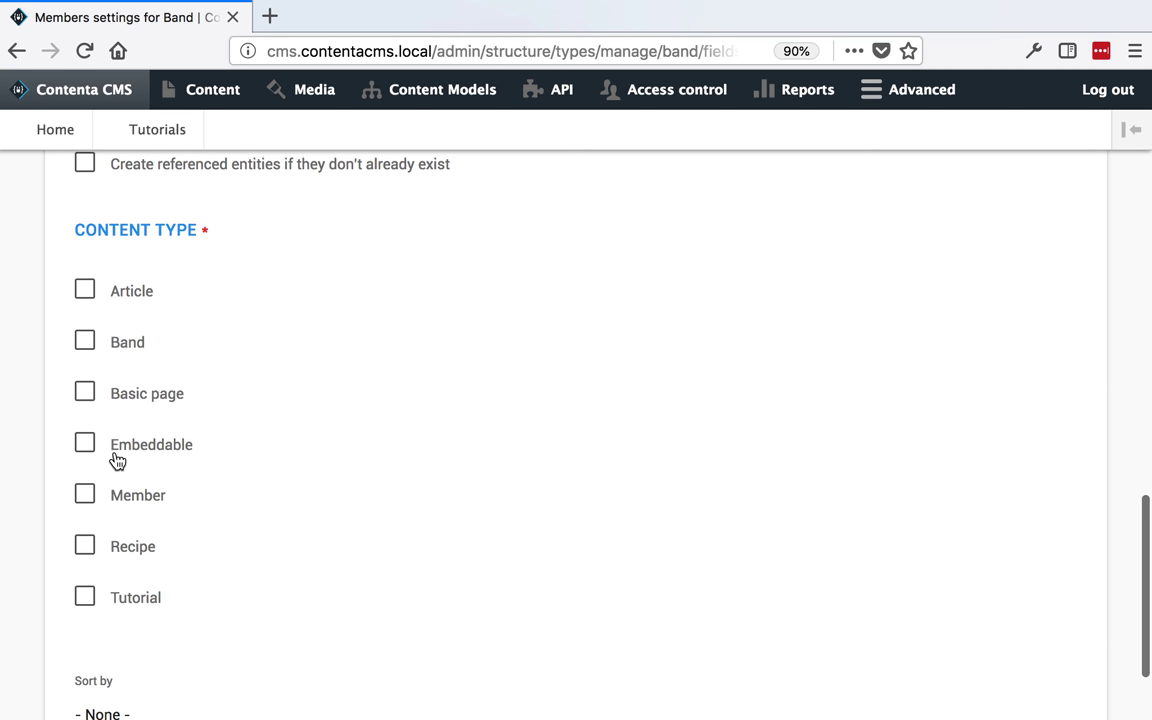
scroll(96, 500, down, 3)
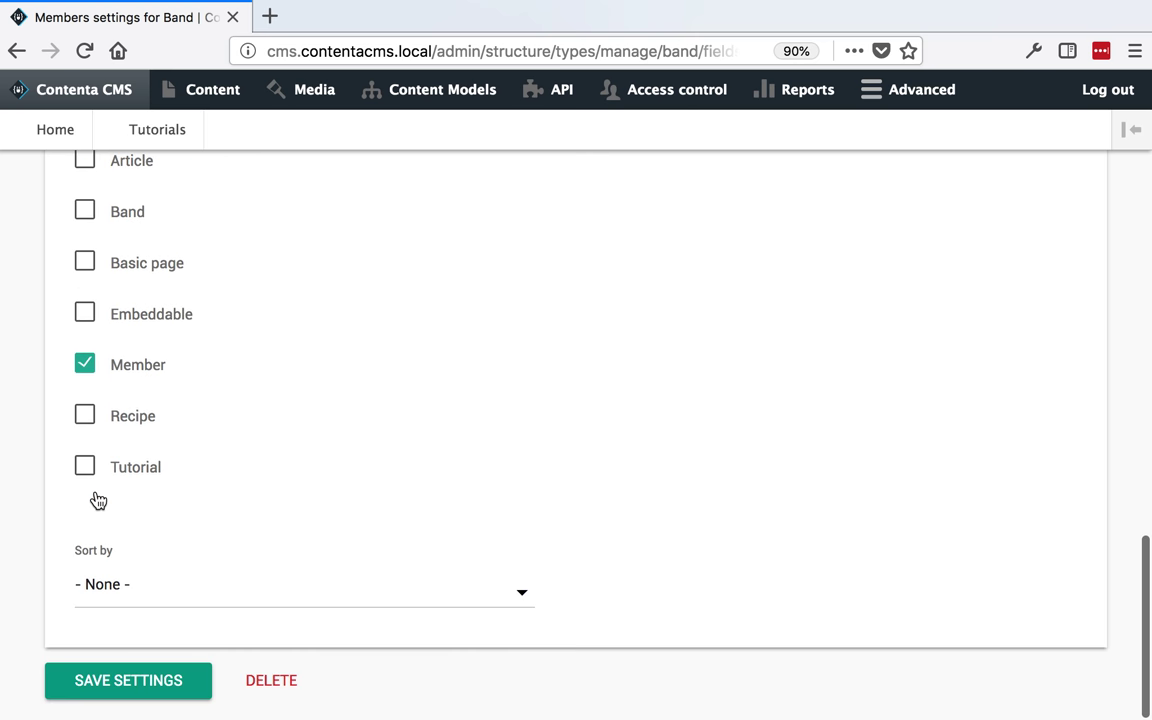
Look through the sort options, leave sorting at None, and save the Members field's settings
click(160, 598)
scroll(118, 656, down, 5)
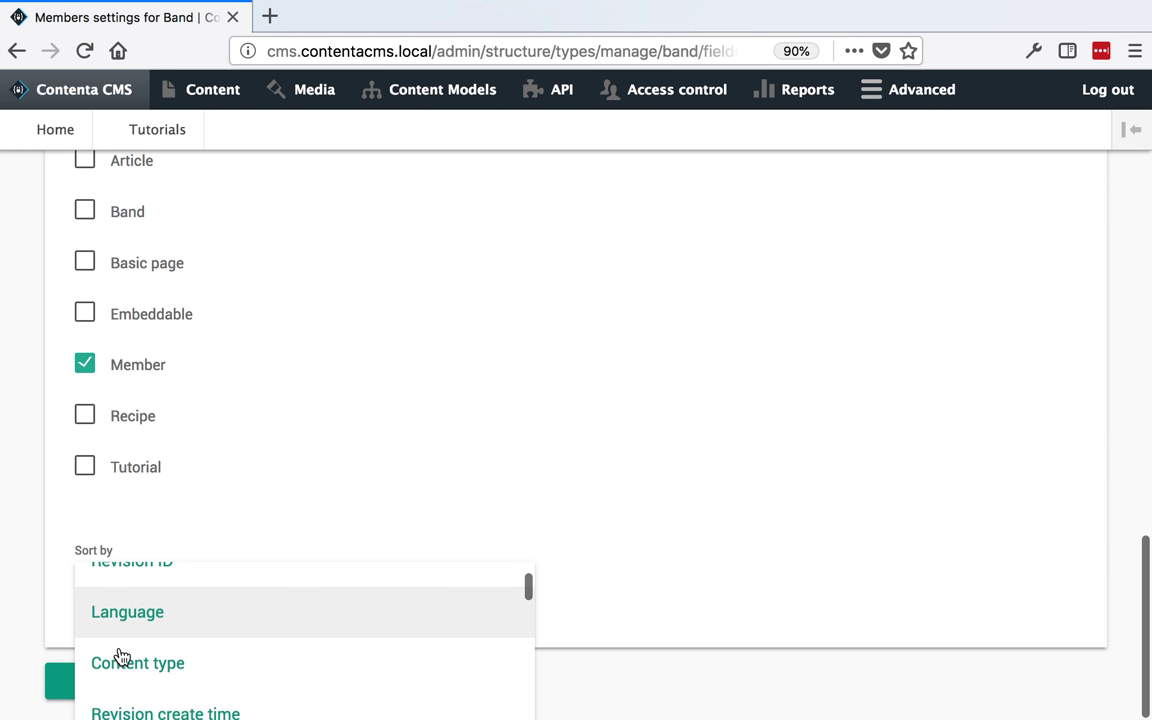
scroll(118, 656, down, 2)
click(567, 357)
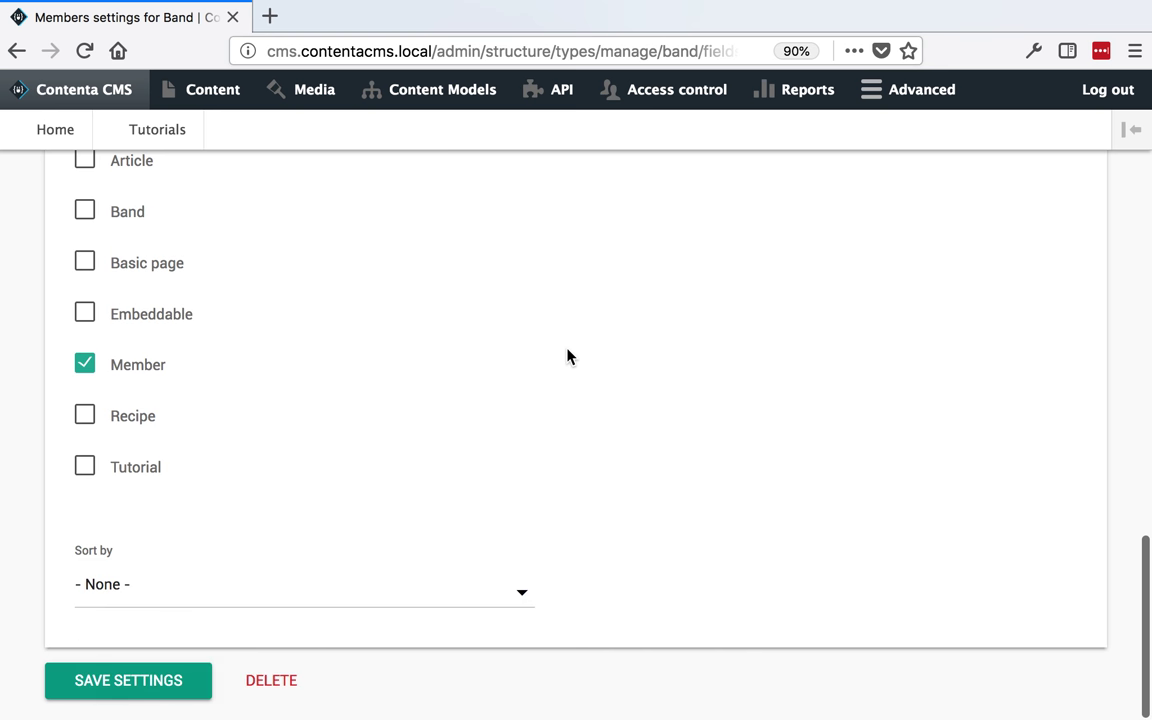
click(153, 690)
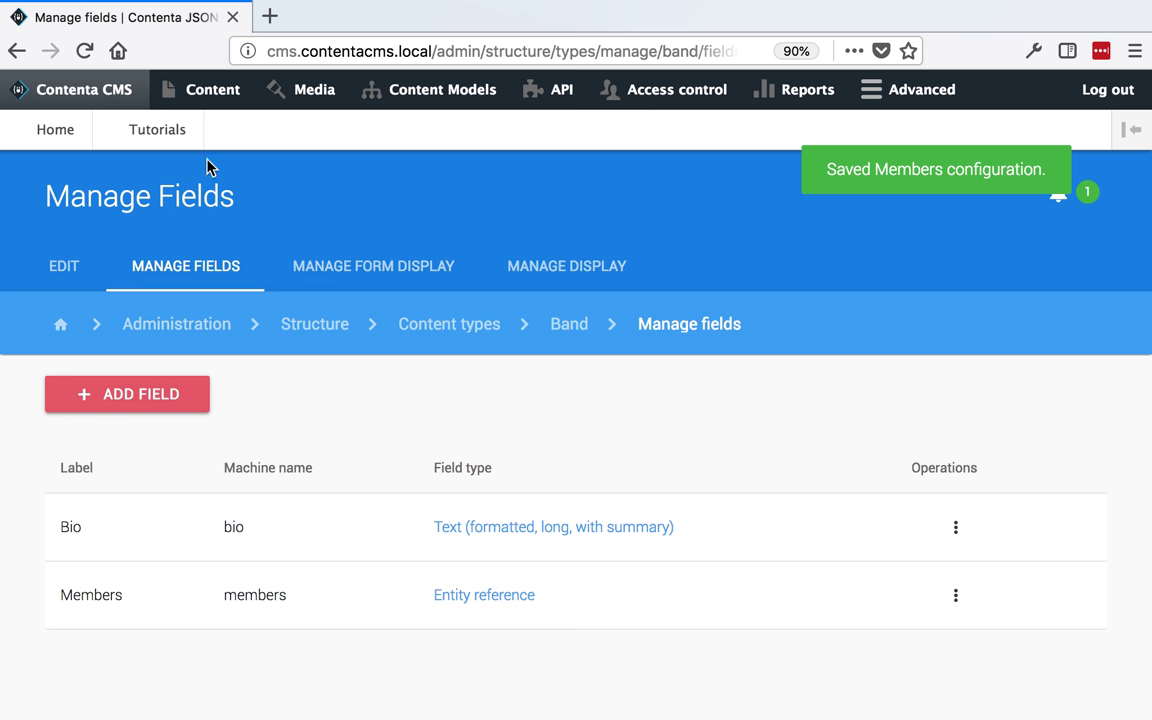
Start creating a new content item of type Member
click(185, 89)
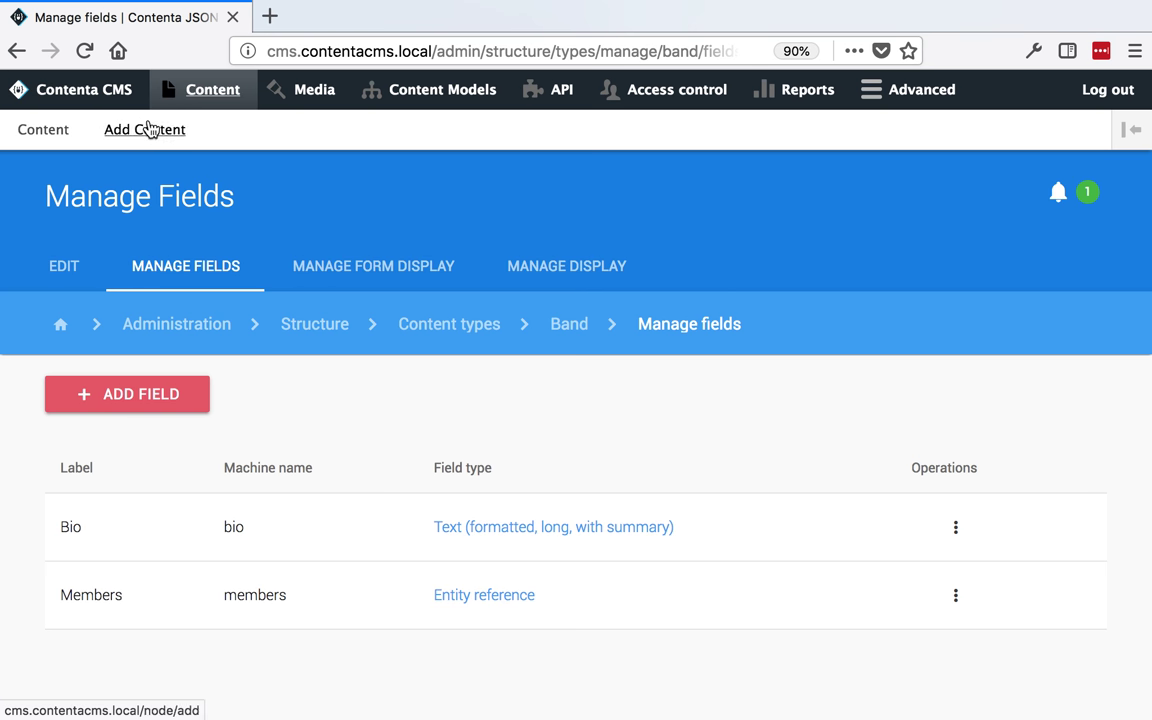
click(147, 129)
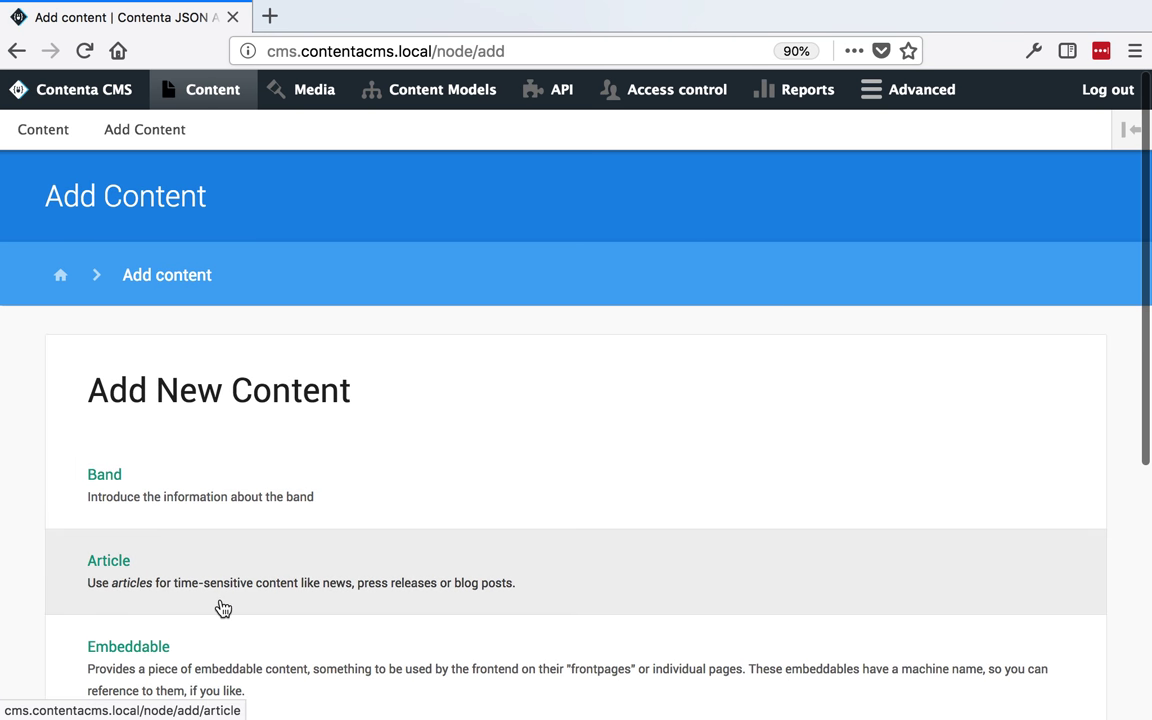
scroll(223, 609, down, 4)
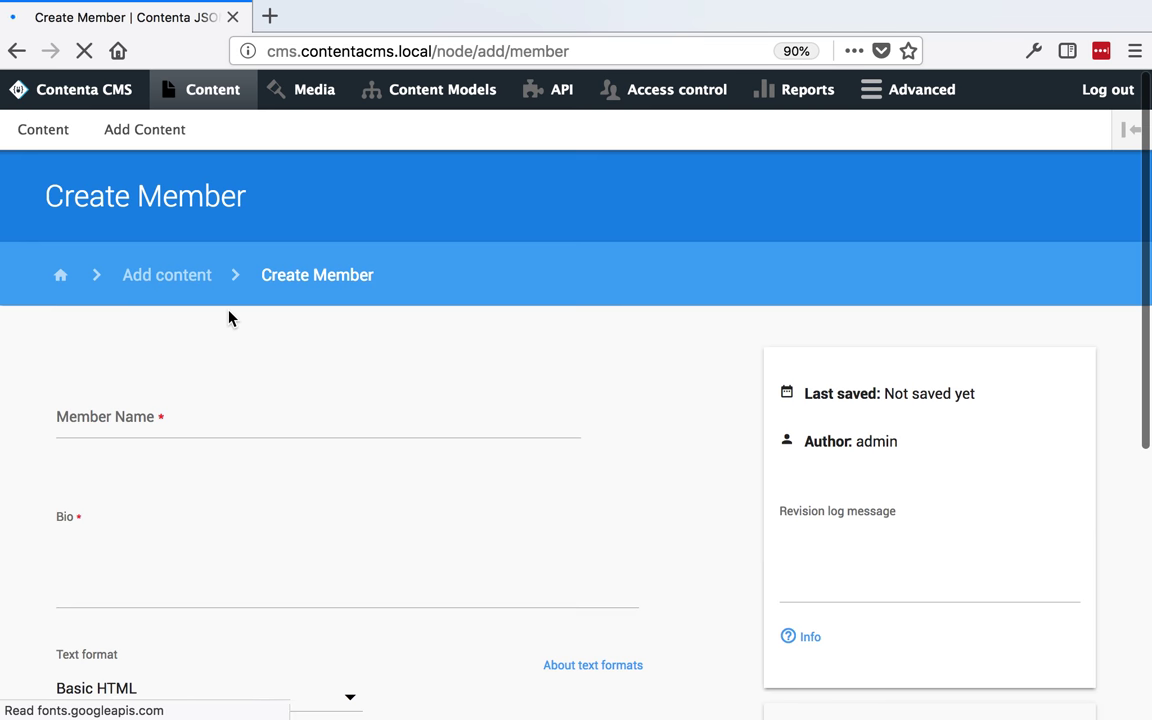
Enter Lorem Ipsum as the Member Name and "The history of Lorem" as the Bio
click(202, 437)
text(Lo)
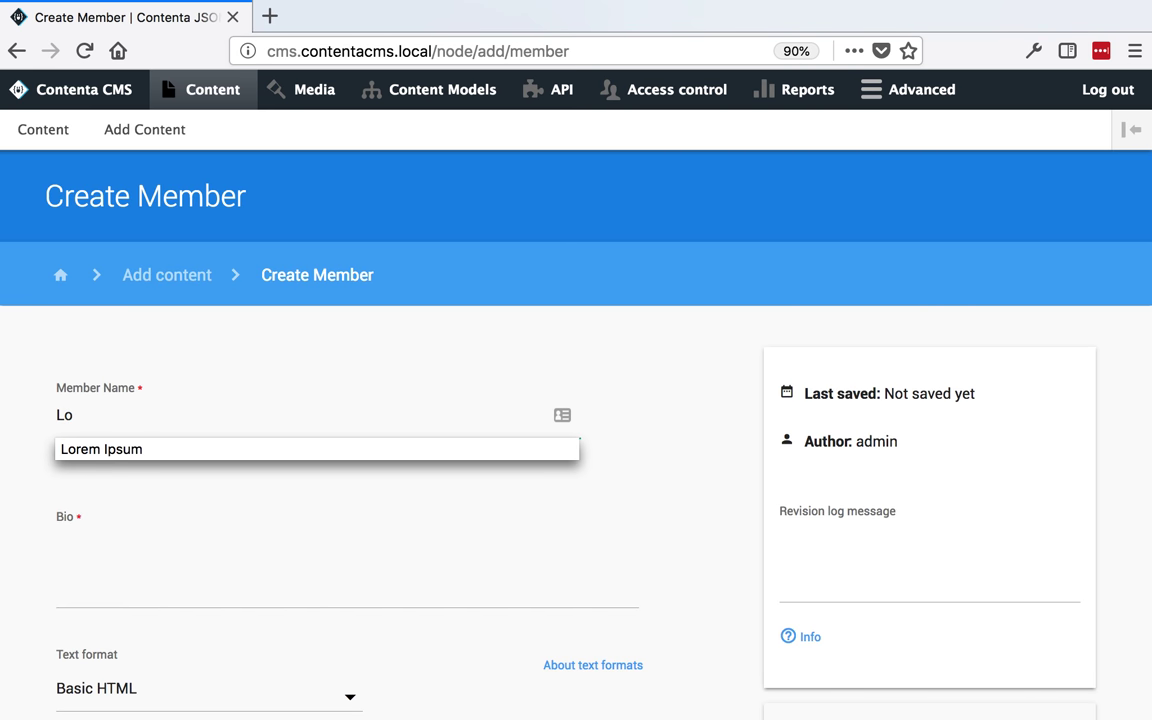
click(190, 450)
click(185, 571)
text(The)
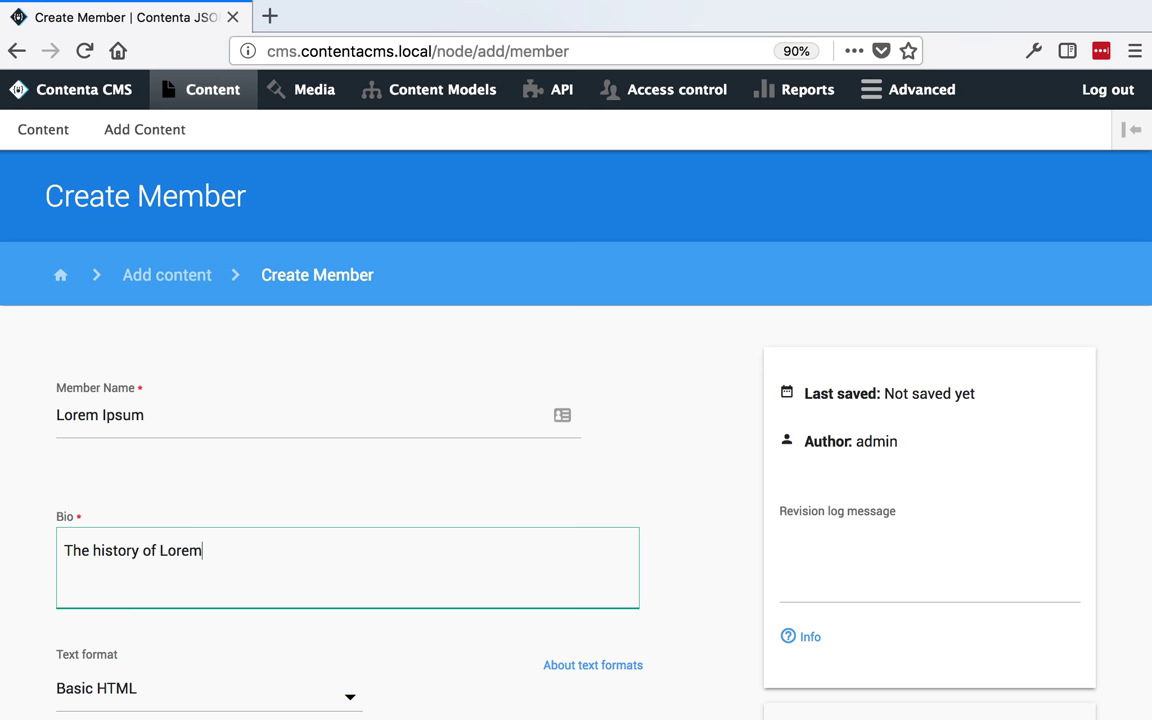
text( history of Lorem)
Choose the member's date of birth for the Birthday field and confirm it
scroll(576, 430, down, 3)
scroll(70, 656, down, 2)
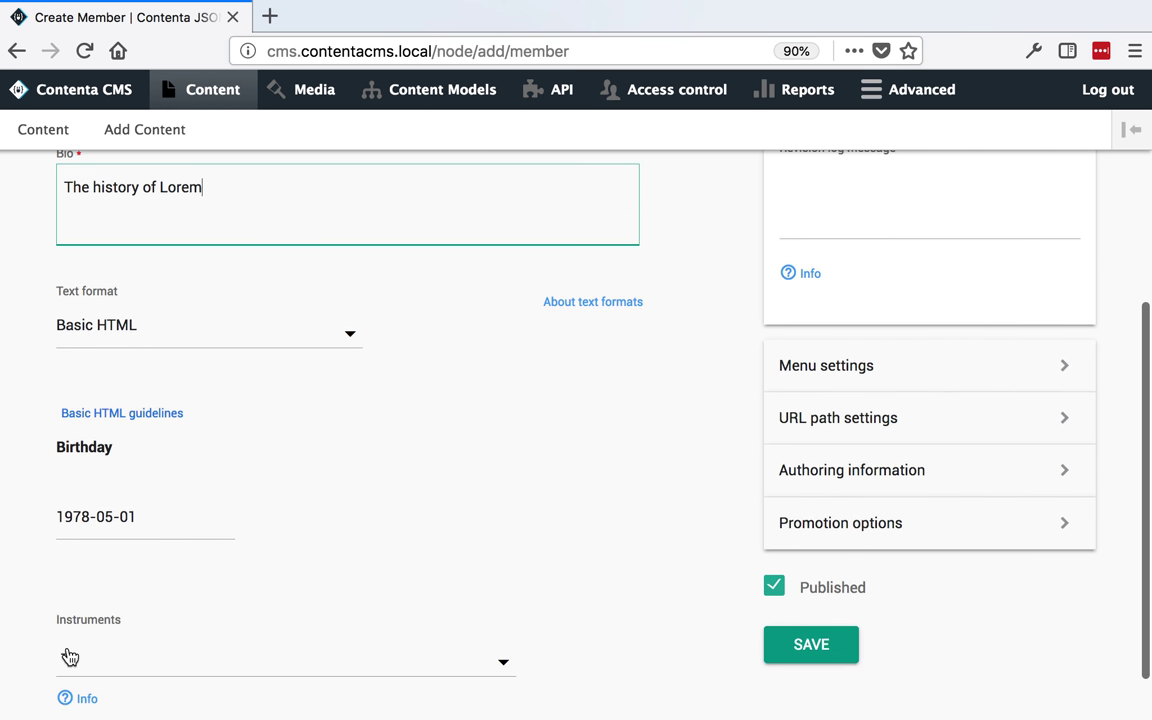
click(117, 528)
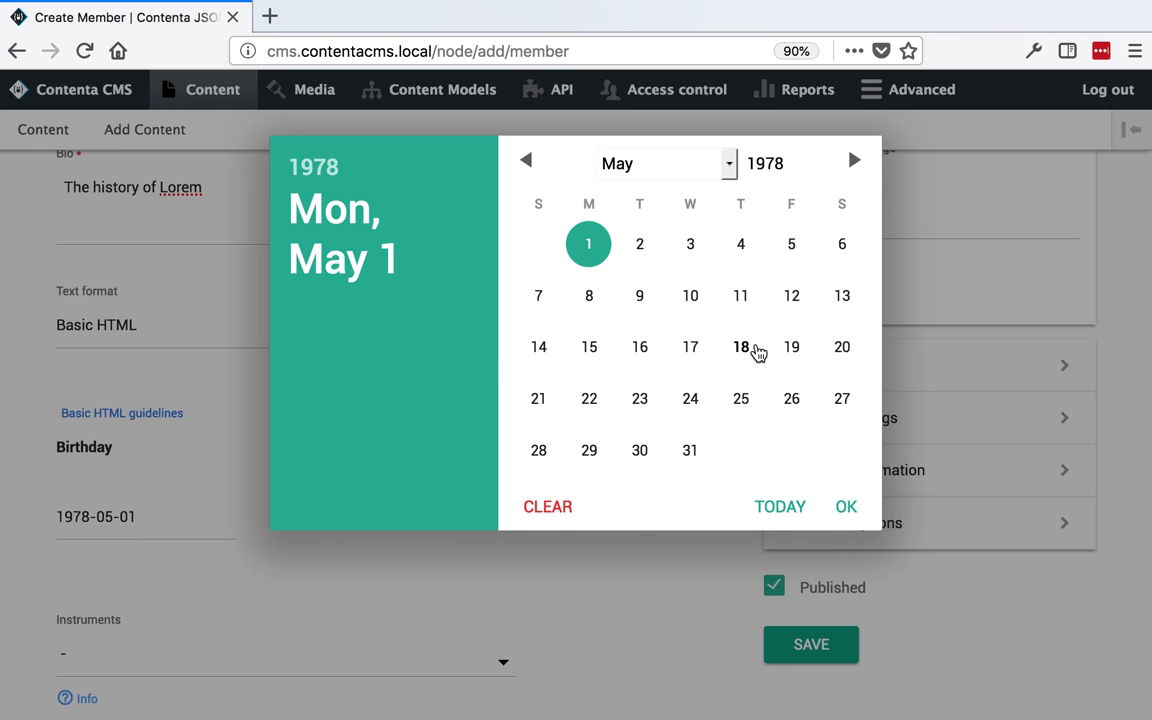
click(730, 162)
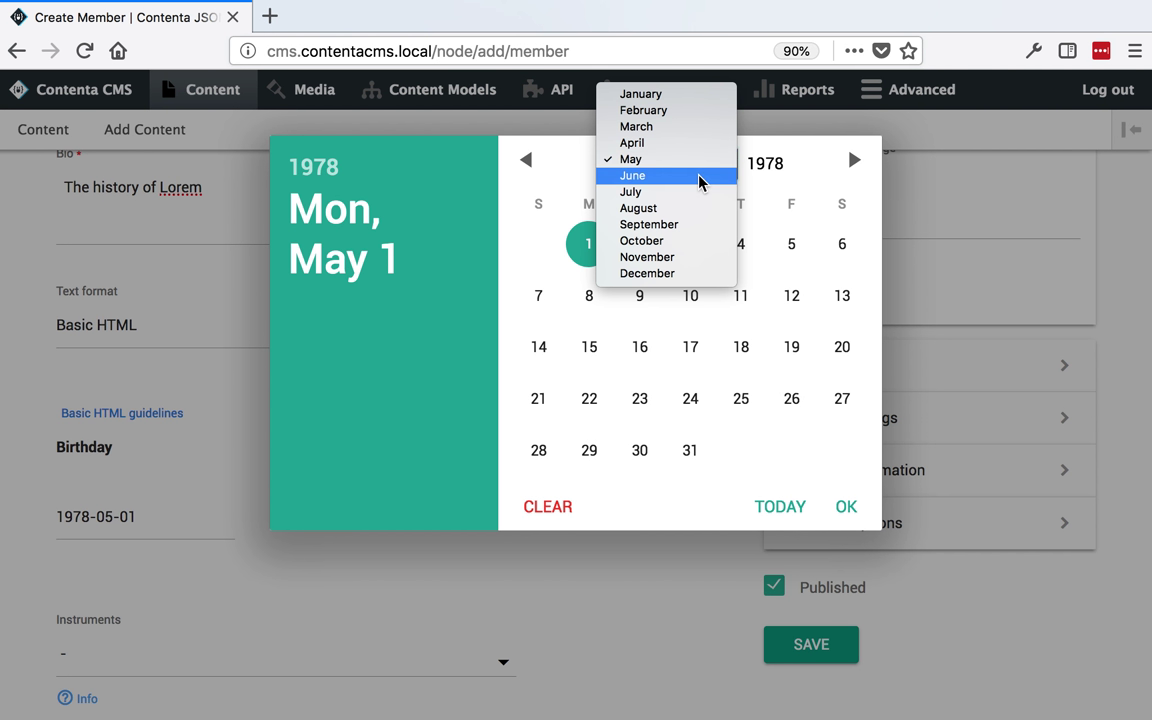
click(699, 176)
click(692, 350)
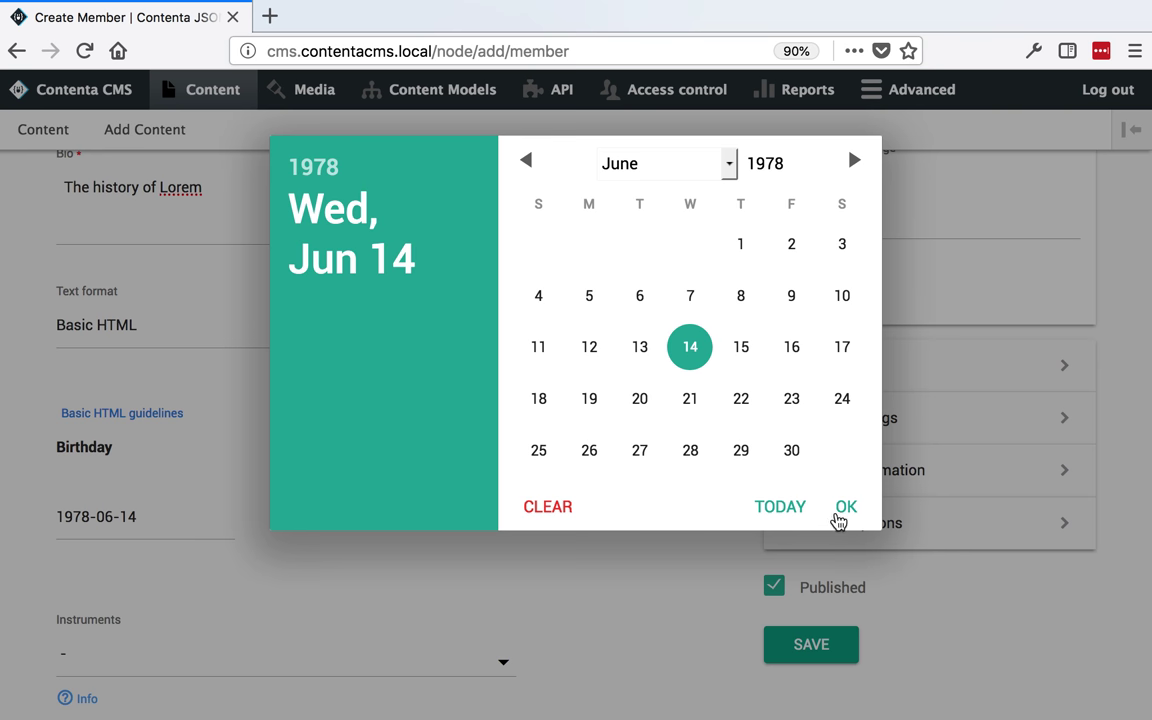
click(845, 508)
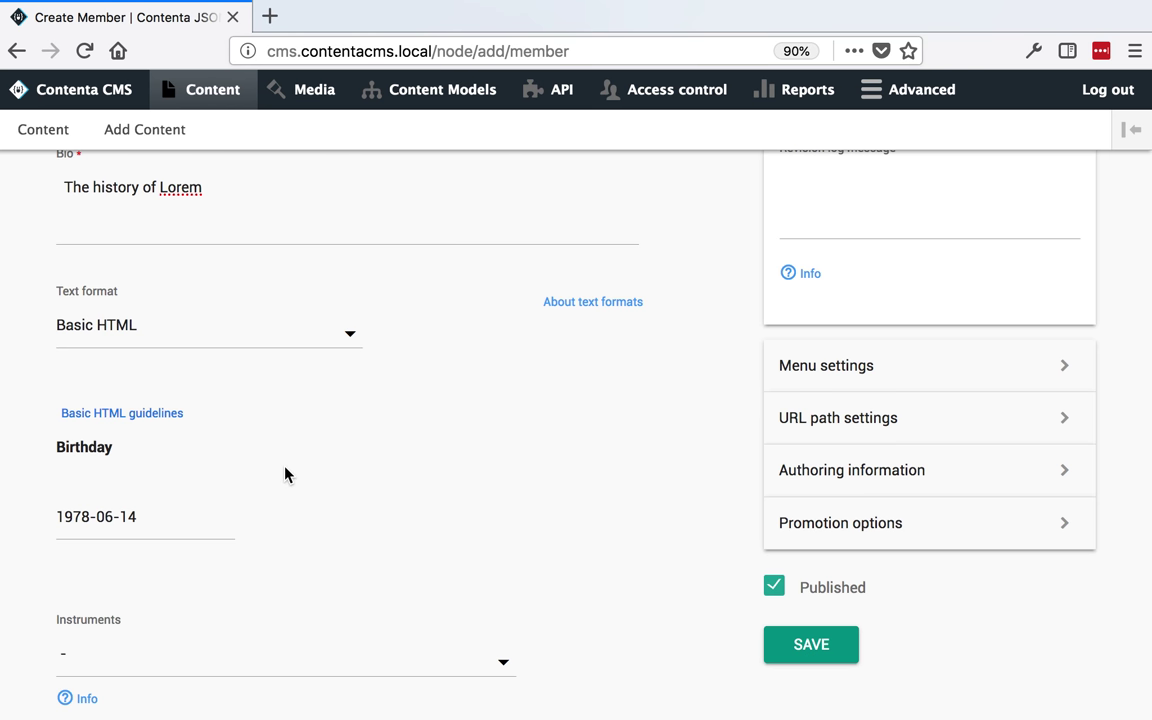
Select Voice and Bass as the member's Instruments
scroll(284, 474, down, 1)
click(180, 609)
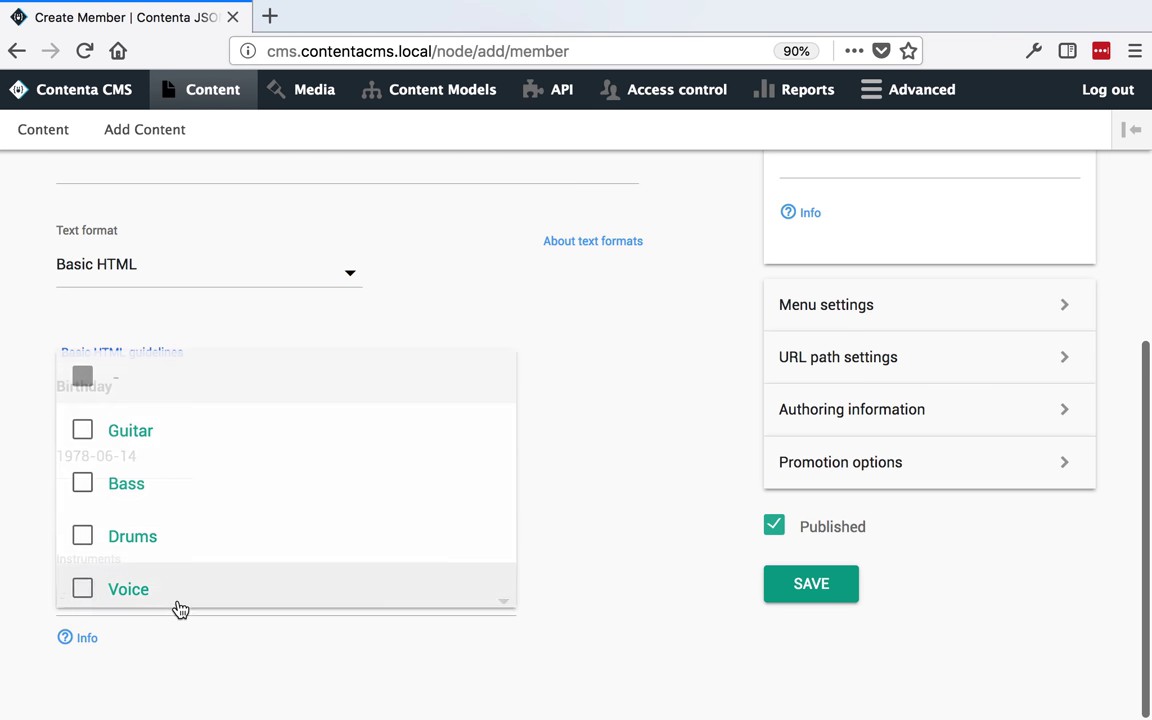
click(92, 596)
click(86, 482)
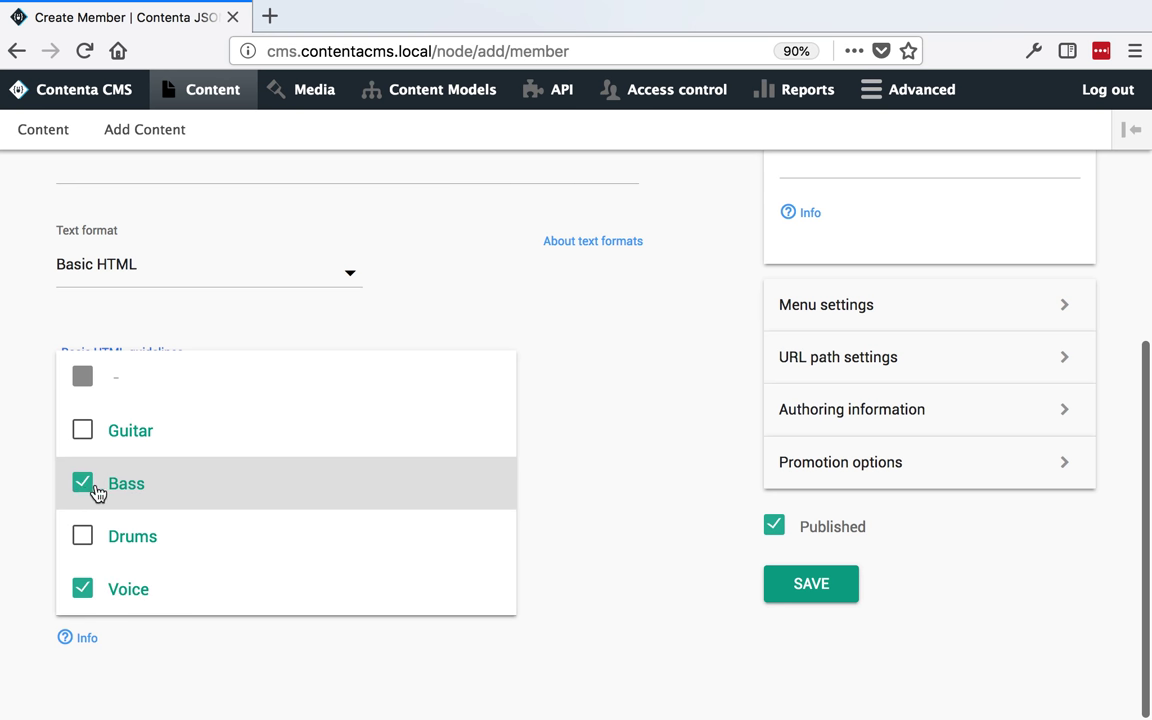
click(893, 642)
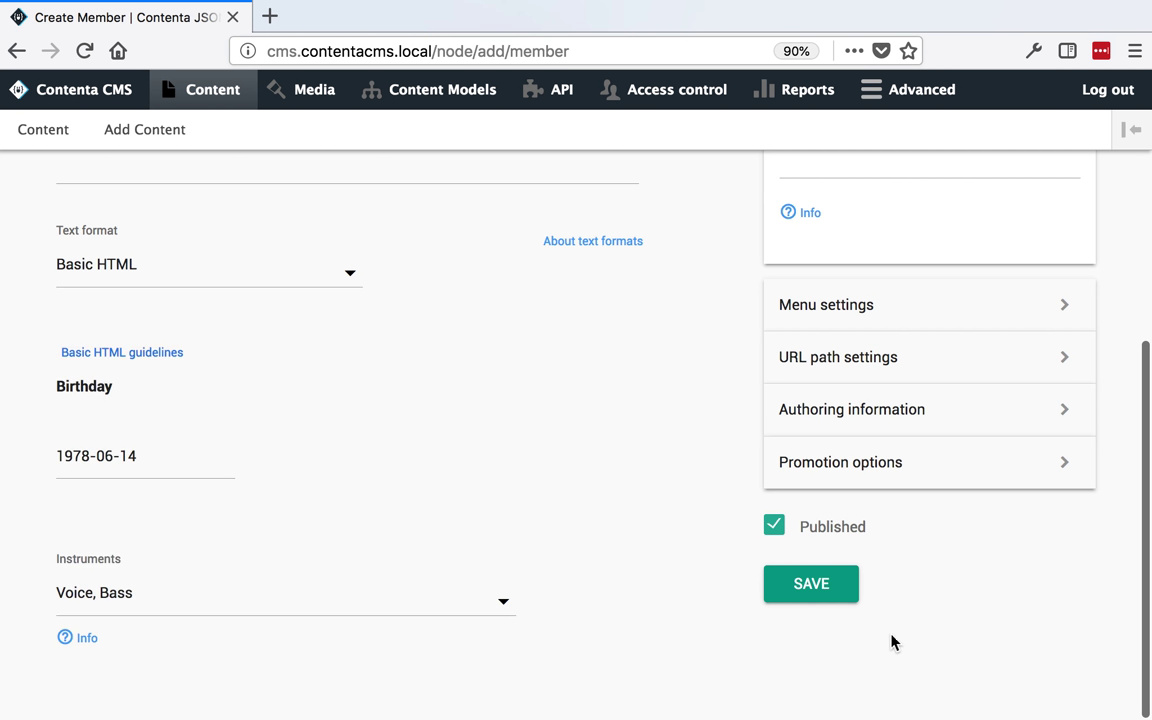
Add Drums and Guitar to the selected Instruments and try to save the member
click(107, 591)
click(116, 540)
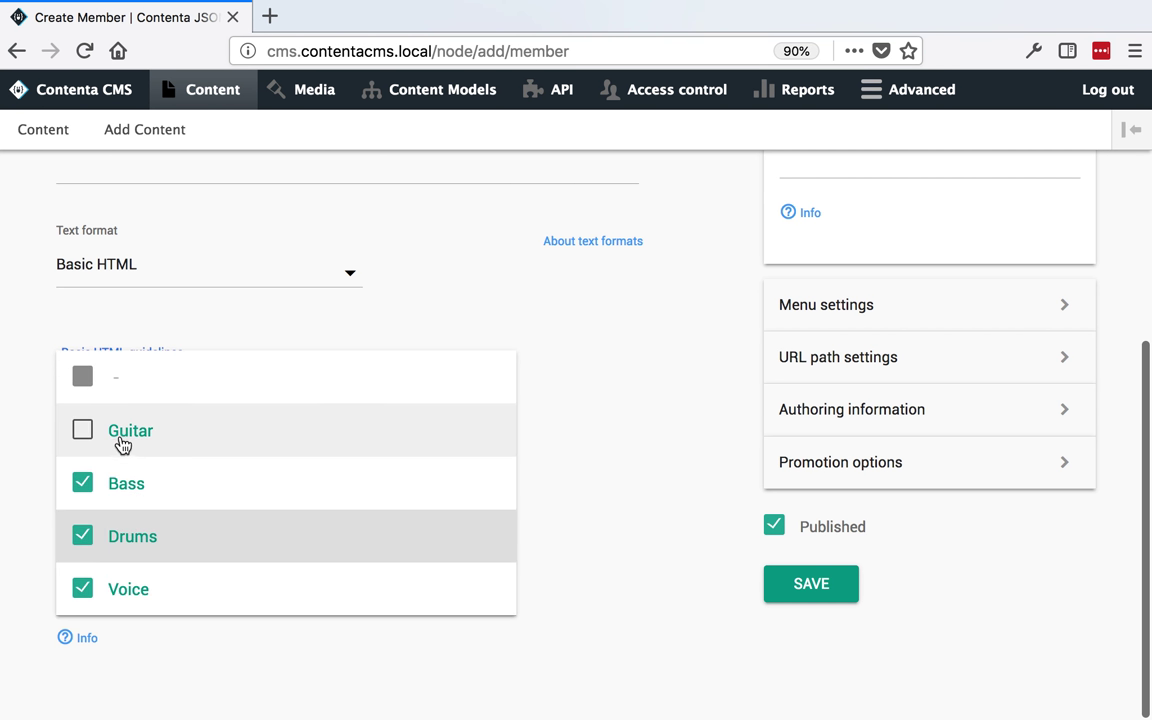
click(121, 437)
click(805, 598)
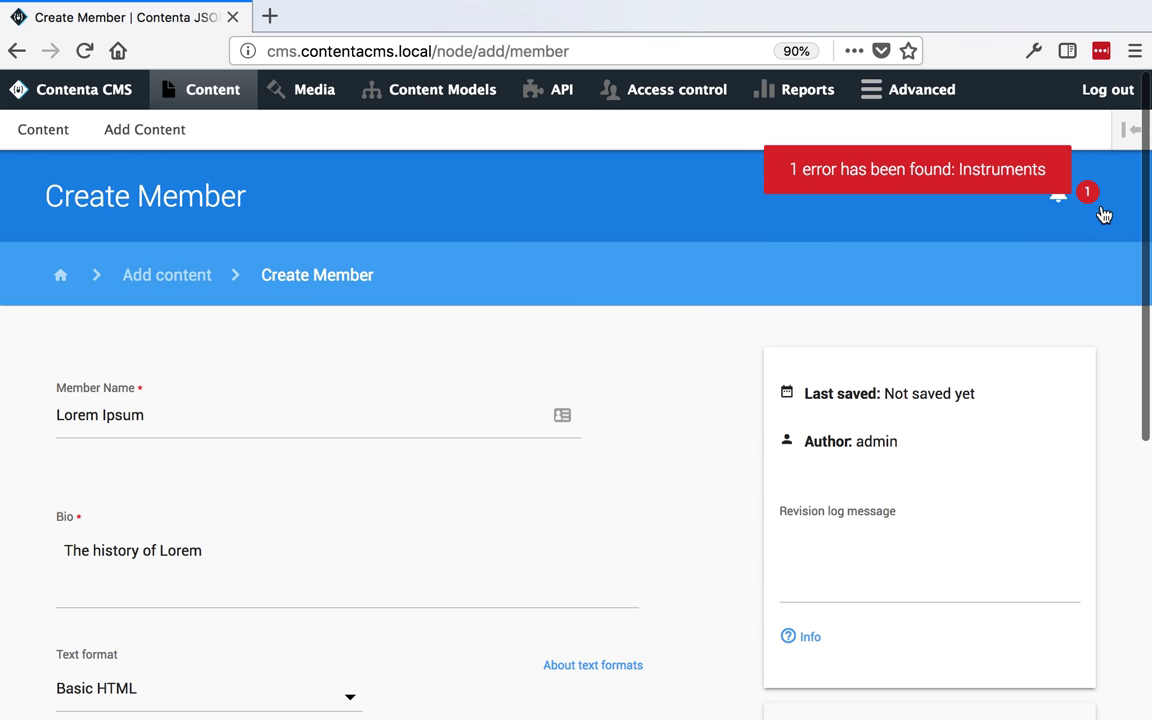
Inspect the error message notification, follow its Instruments link, and close the notification
click(1090, 205)
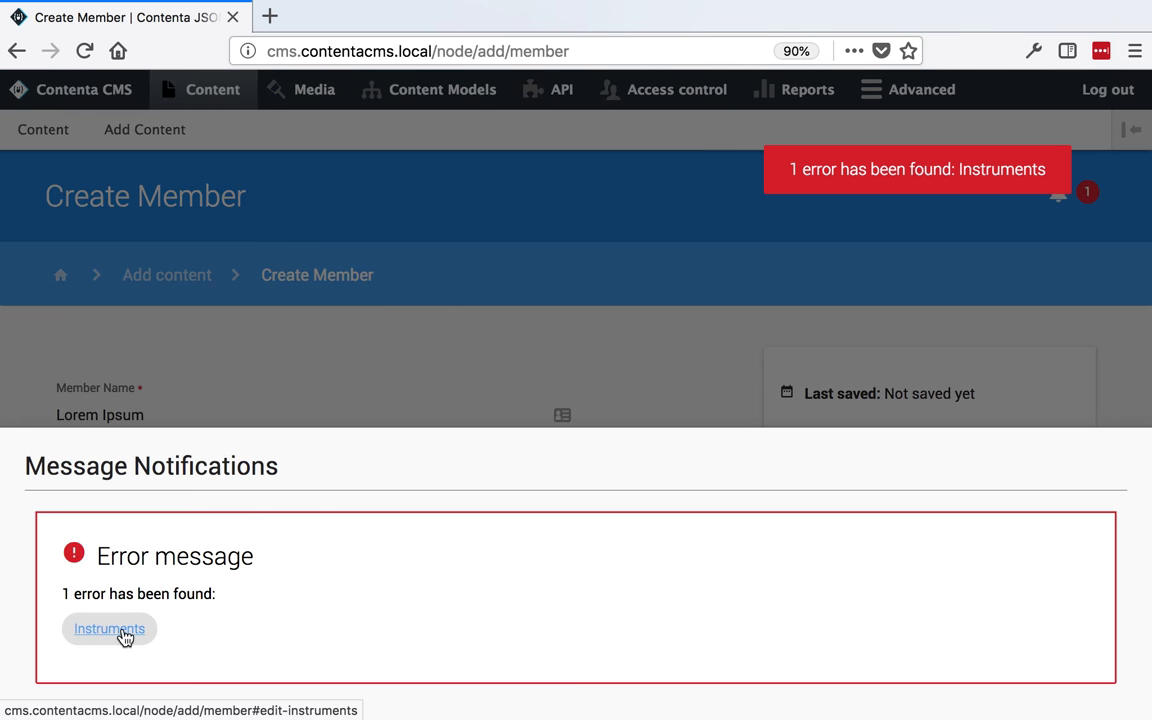
click(122, 634)
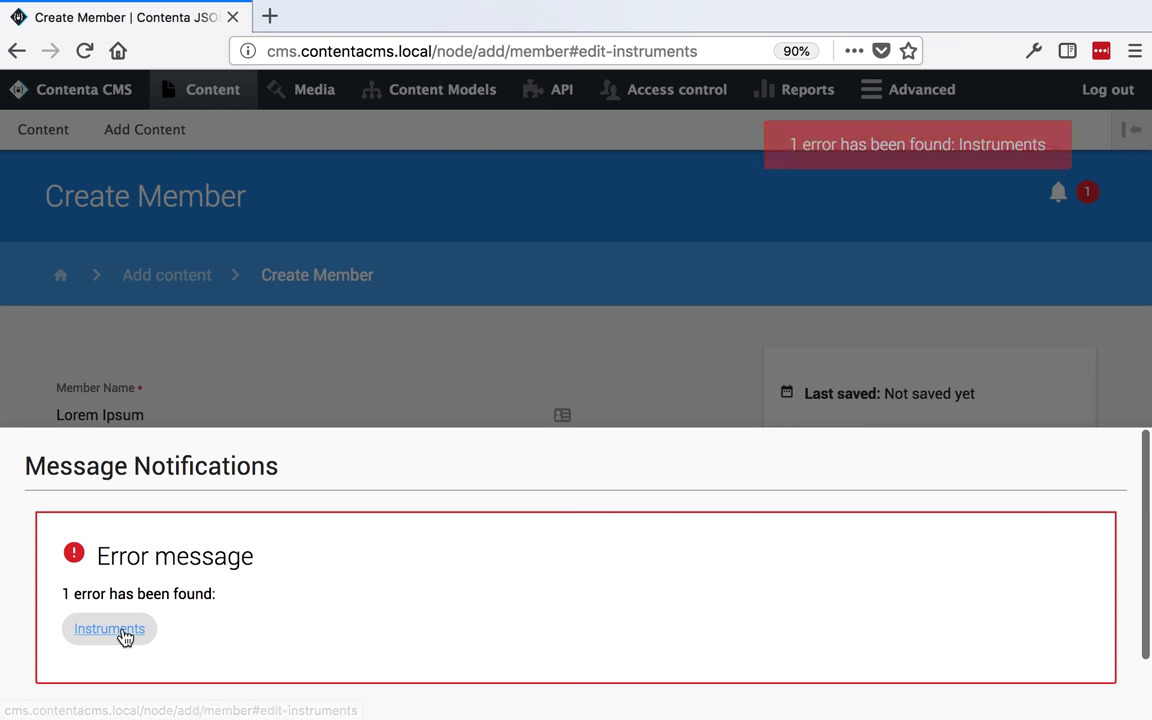
click(1088, 200)
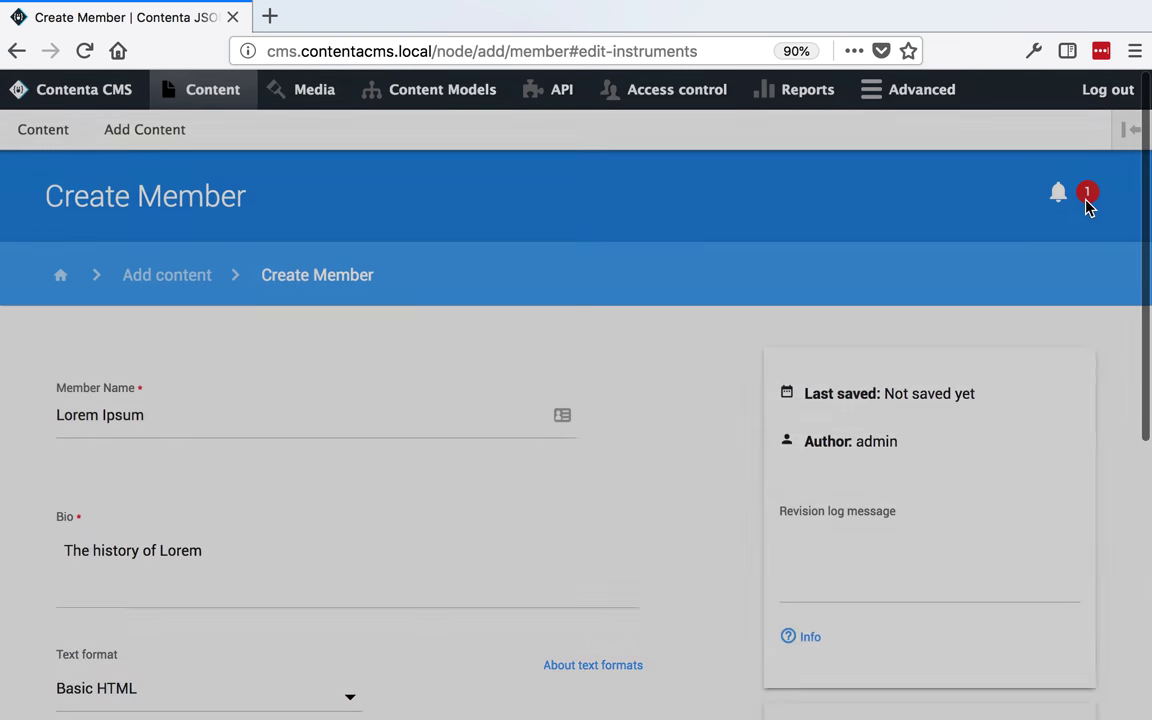
Remove Drums from the Instruments selection and save the member
scroll(558, 530, down, 5)
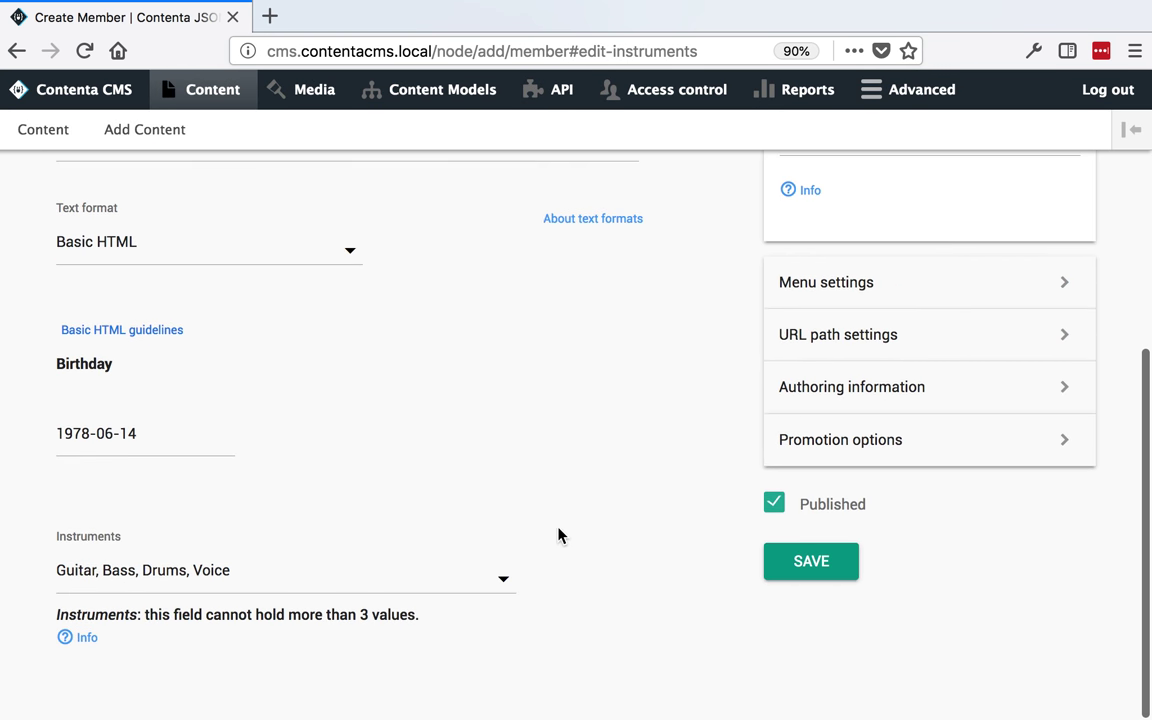
click(399, 598)
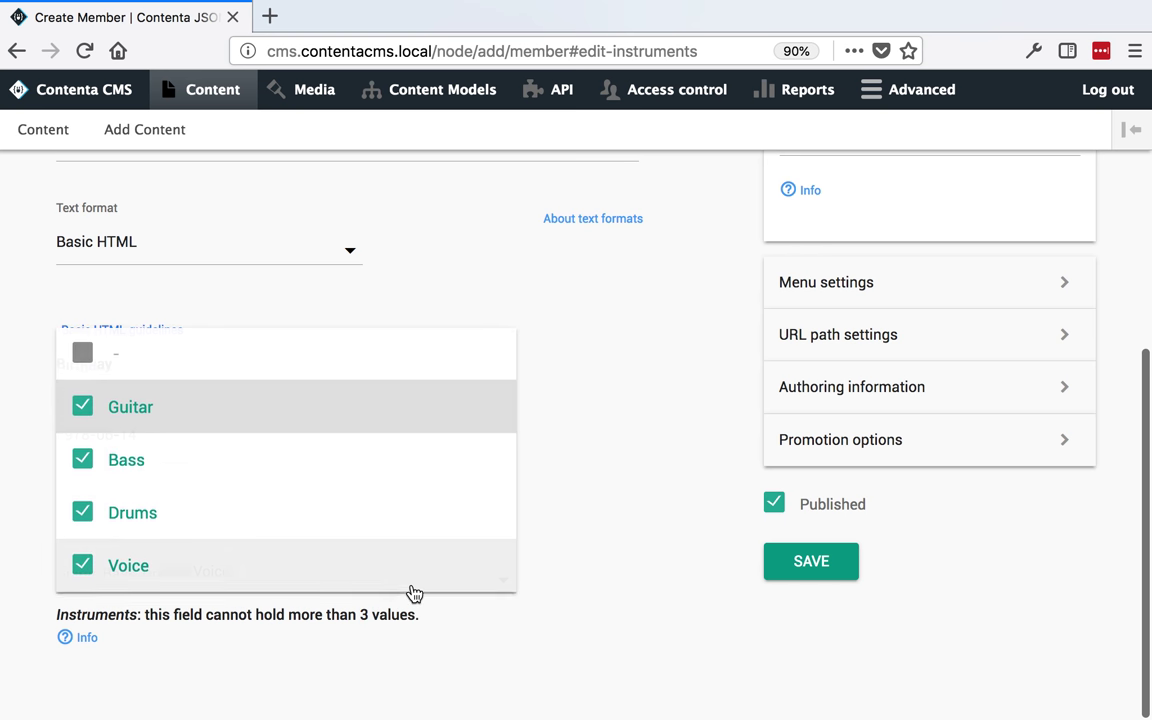
click(208, 529)
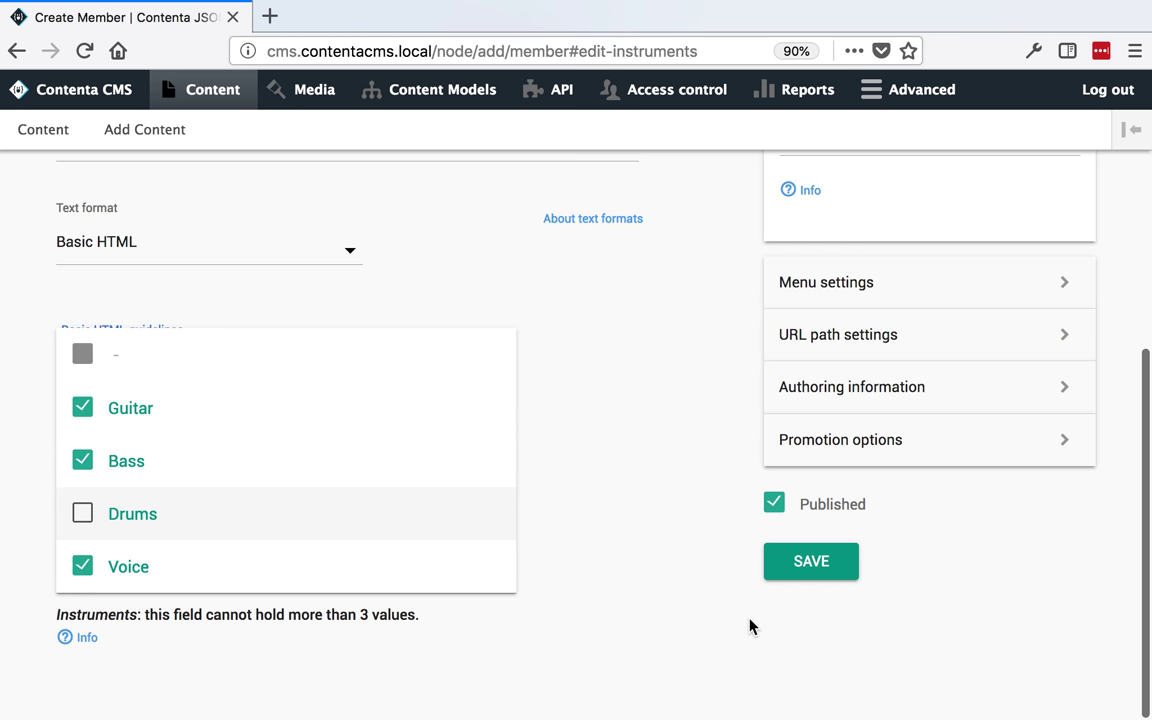
click(756, 645)
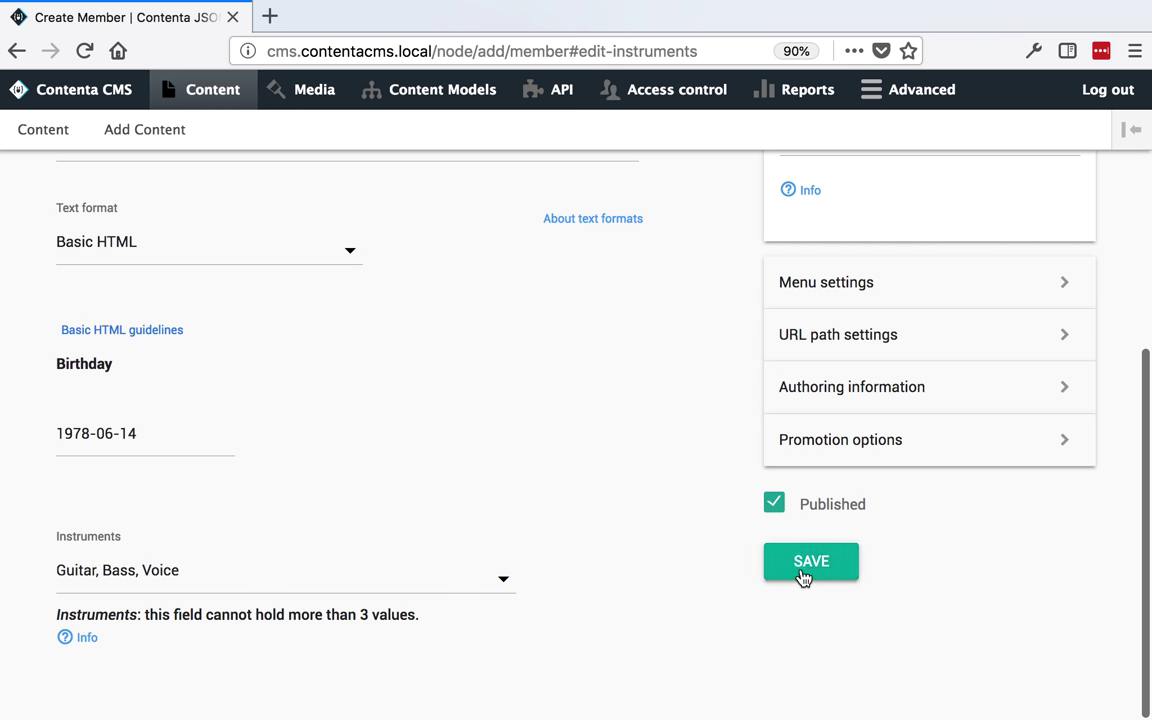
mouse_move(90, 637)
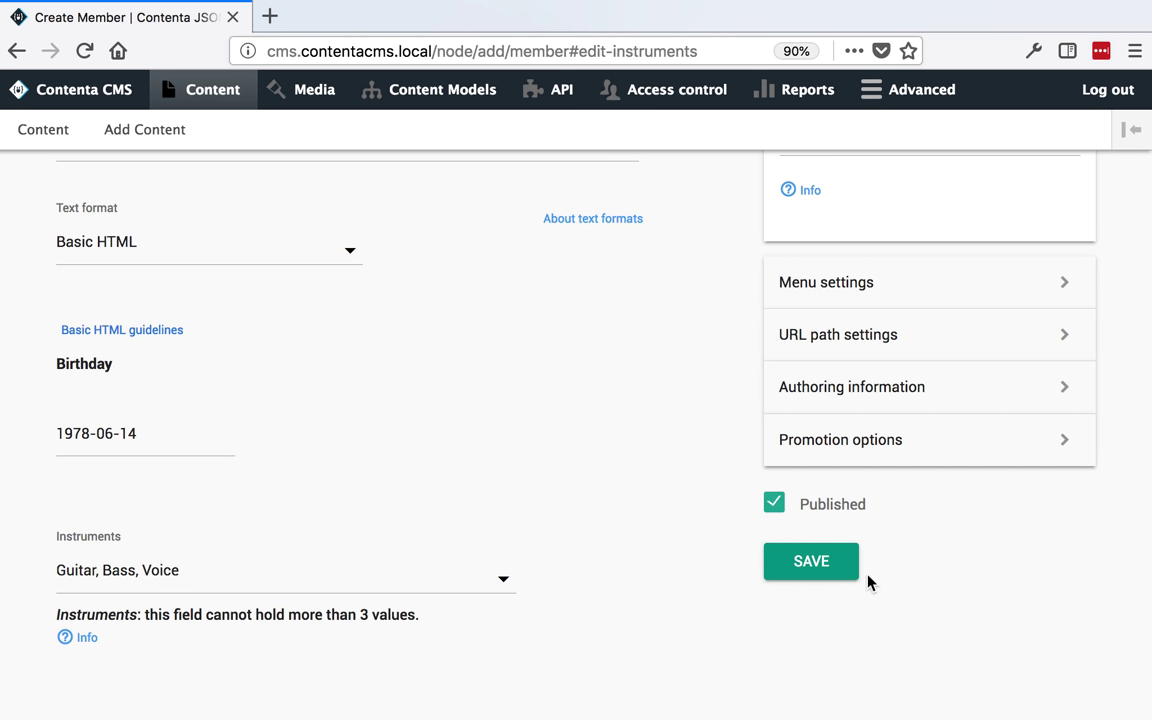
click(834, 573)
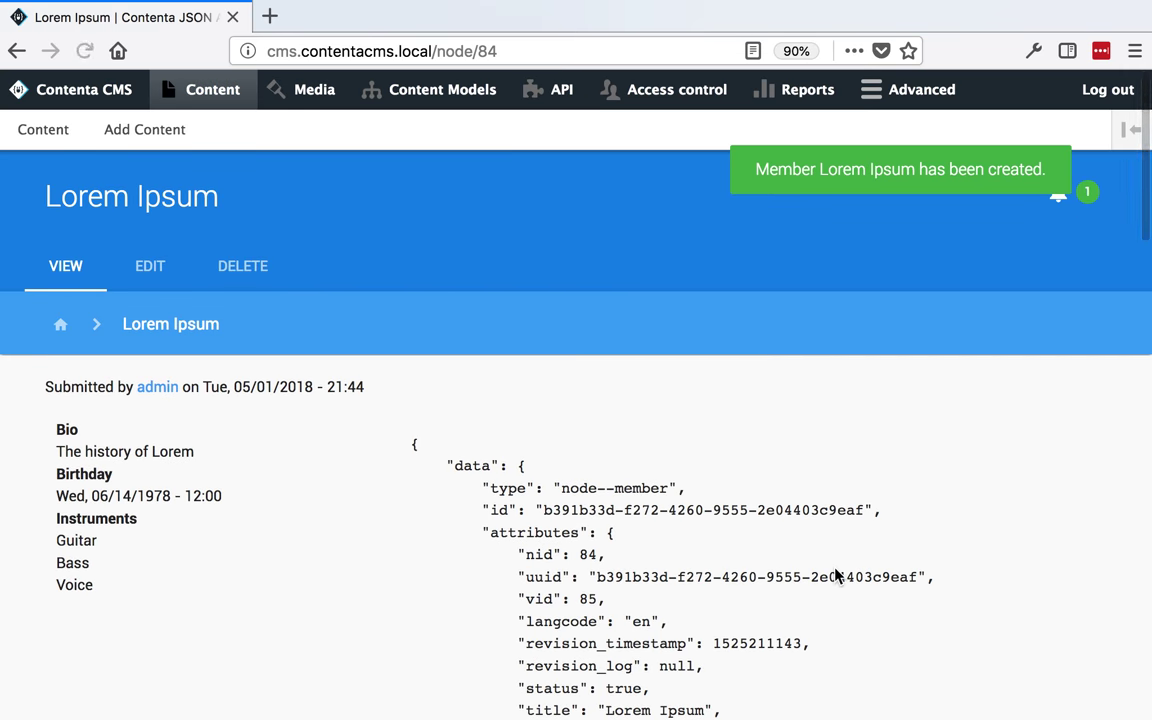
Look over the saved member's page and start creating a new content item of type Band
scroll(835, 575, down, 7)
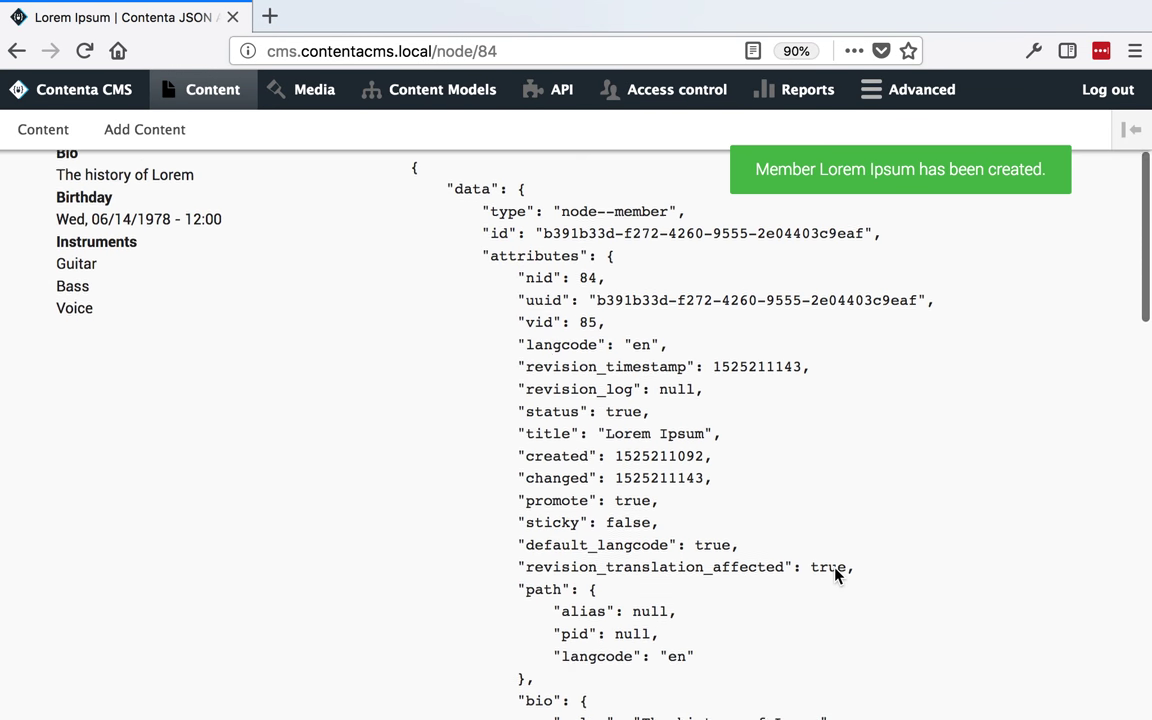
scroll(835, 575, up, 7)
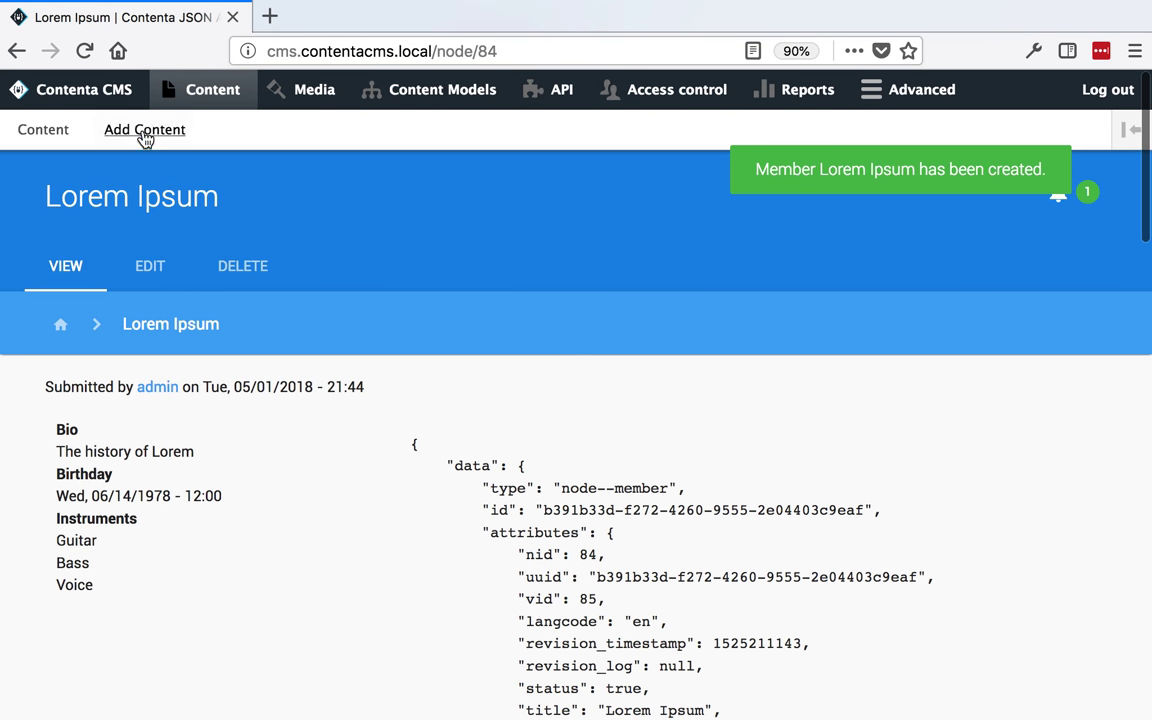
click(144, 130)
scroll(231, 519, down, 4)
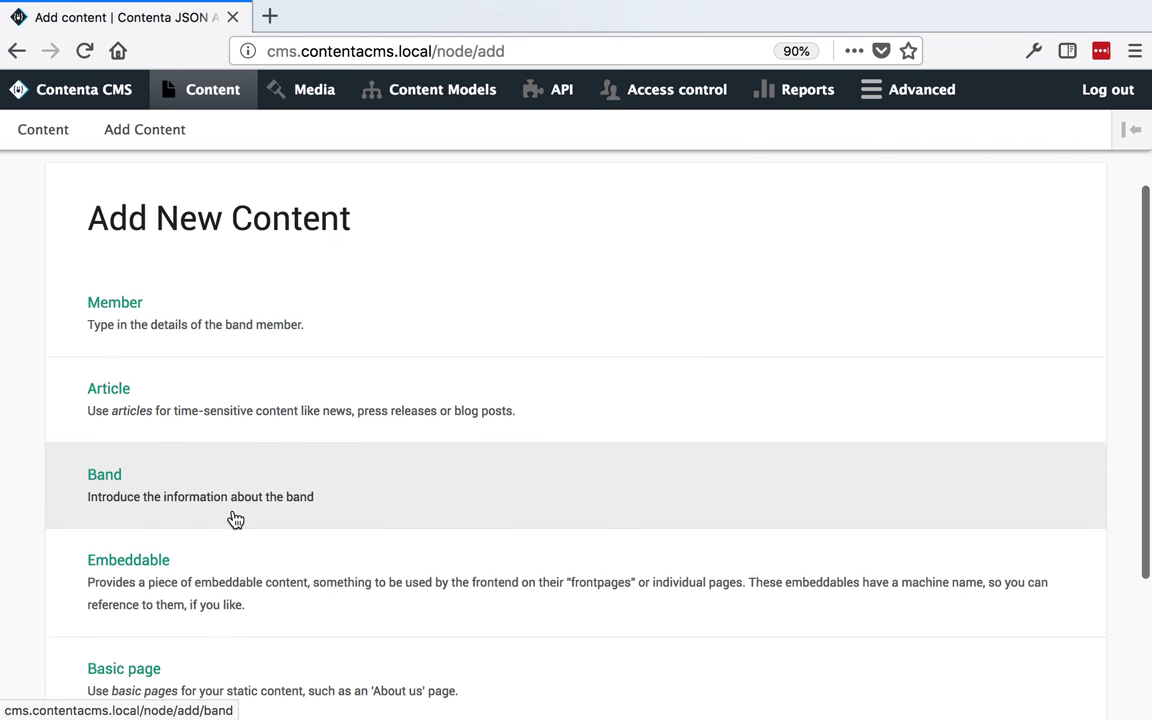
click(235, 519)
Enter "The cool band" as the band's Name and "Some things happened." as its Bio
click(186, 414)
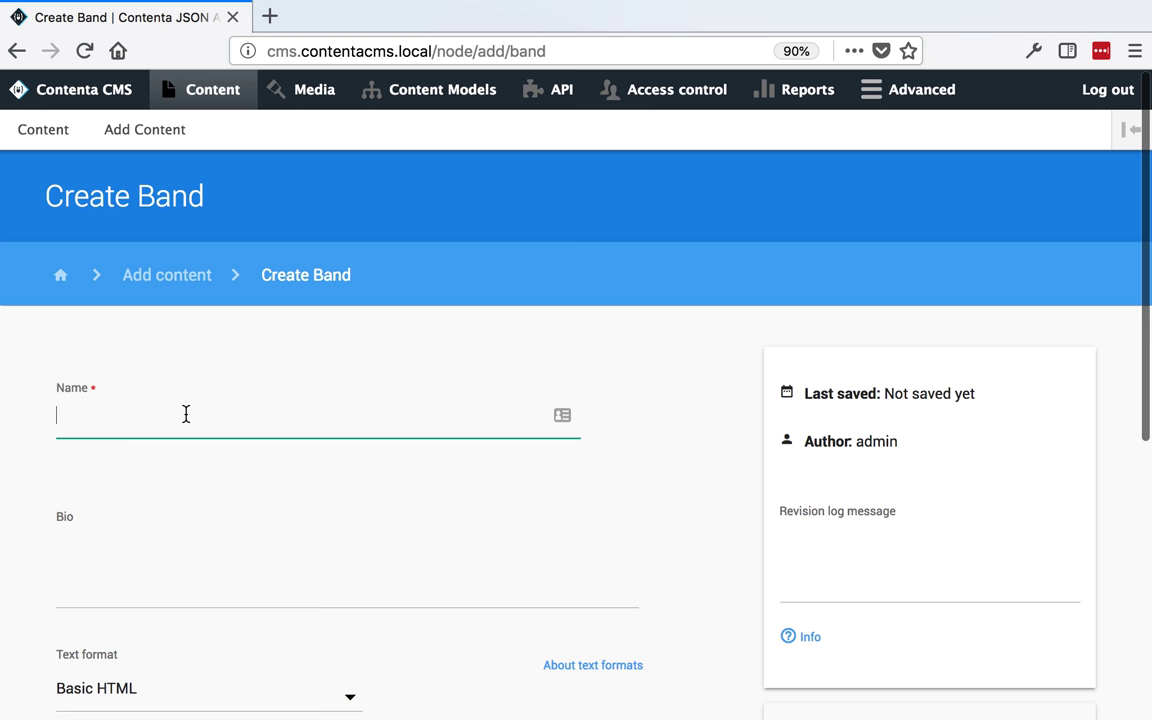
text(The)
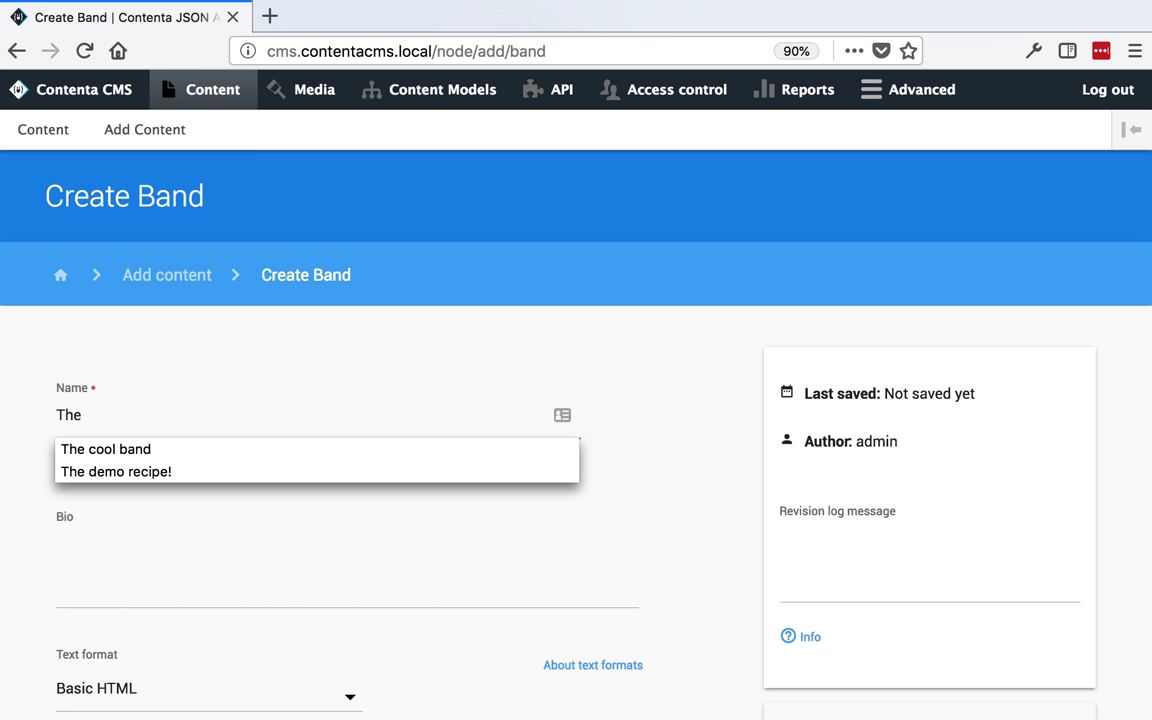
click(159, 450)
click(141, 573)
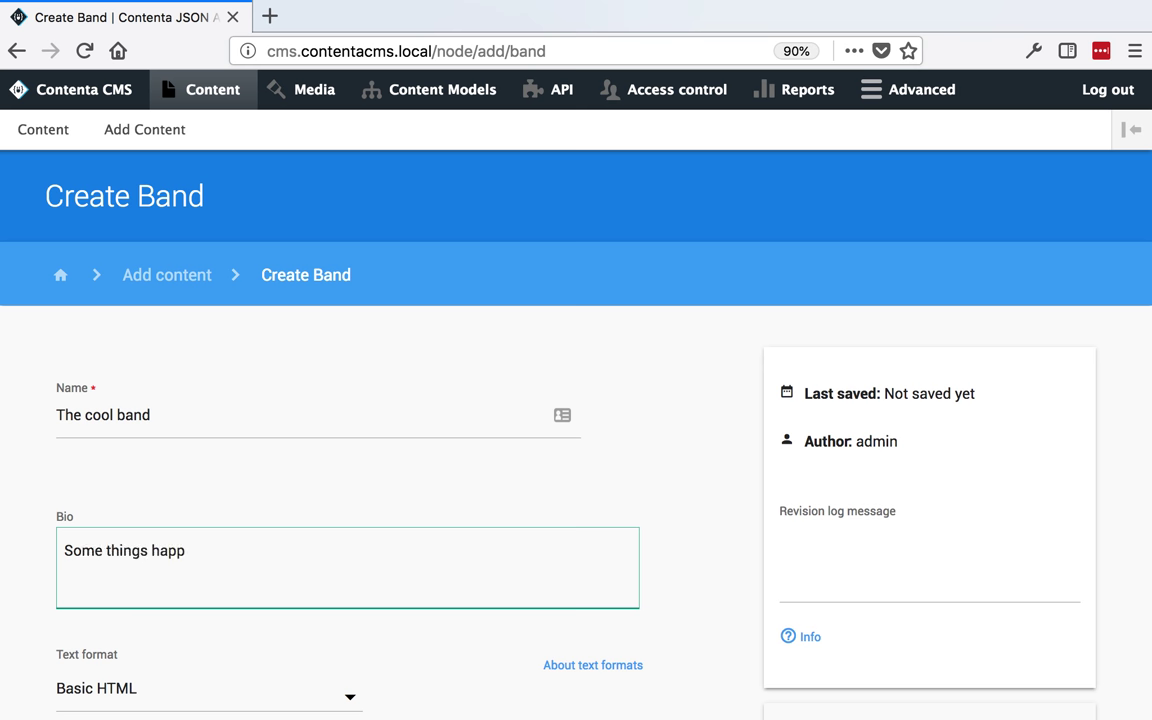
Reference the Lorem Ipsum member in the band's Members field and save the band
scroll(117, 640, down, 5)
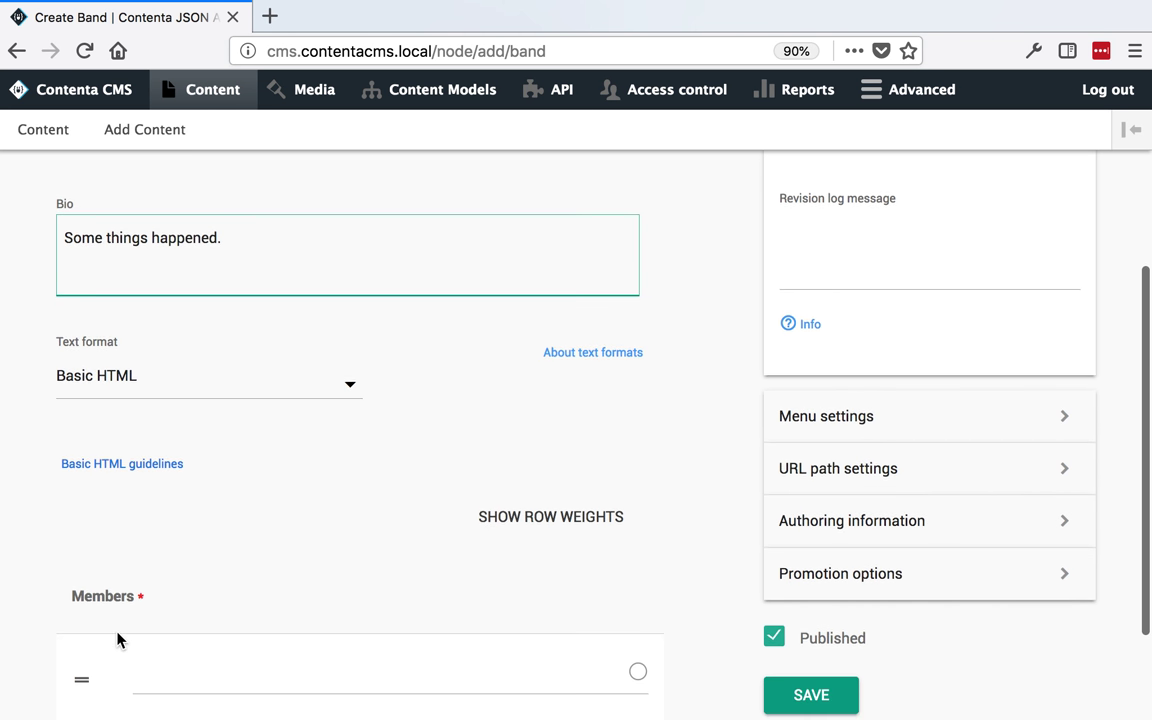
scroll(128, 657, down, 2)
click(195, 534)
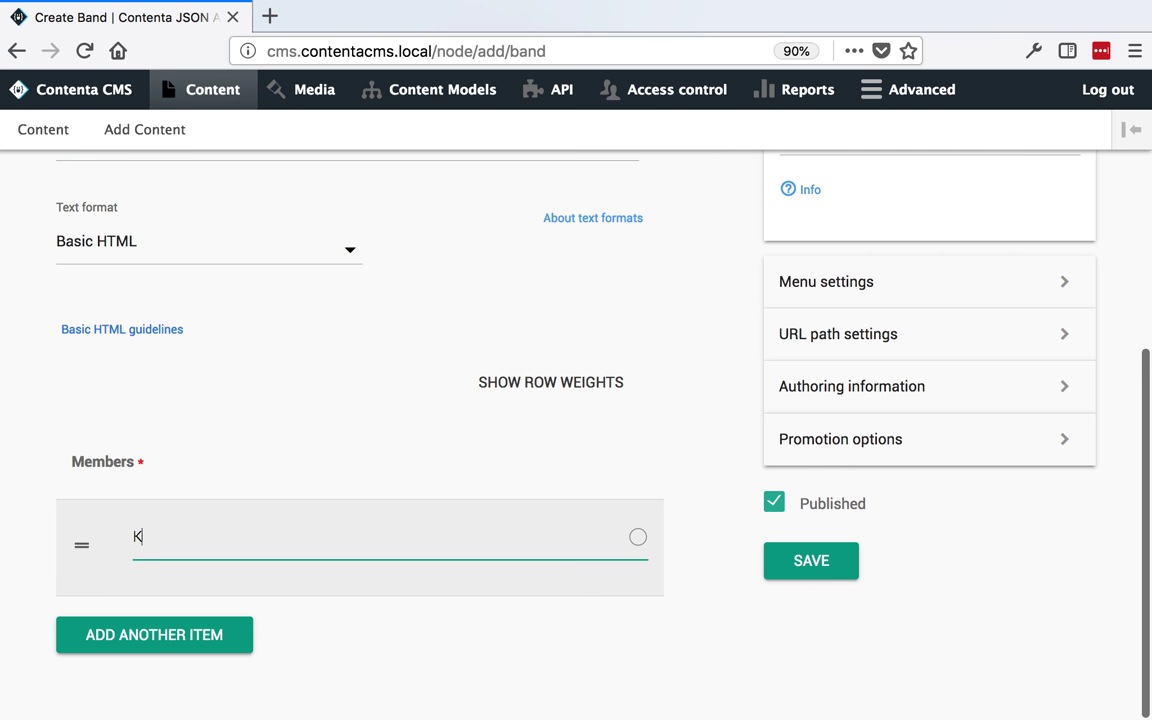
text(K)
text(o)
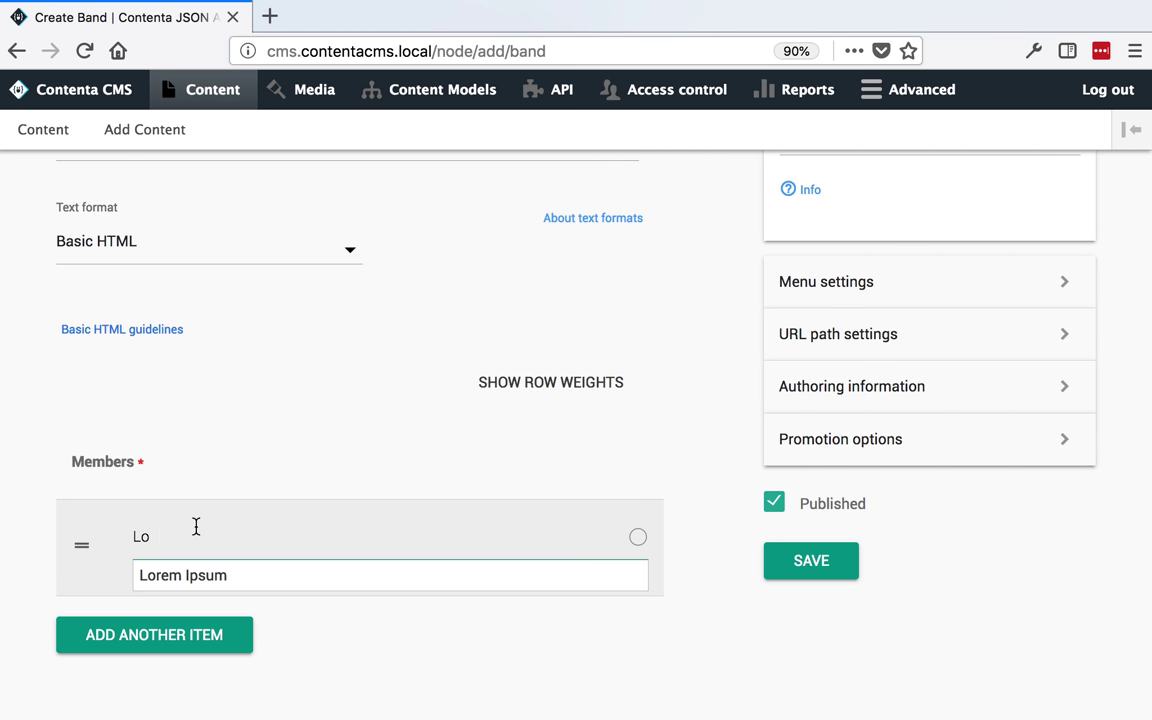
click(195, 579)
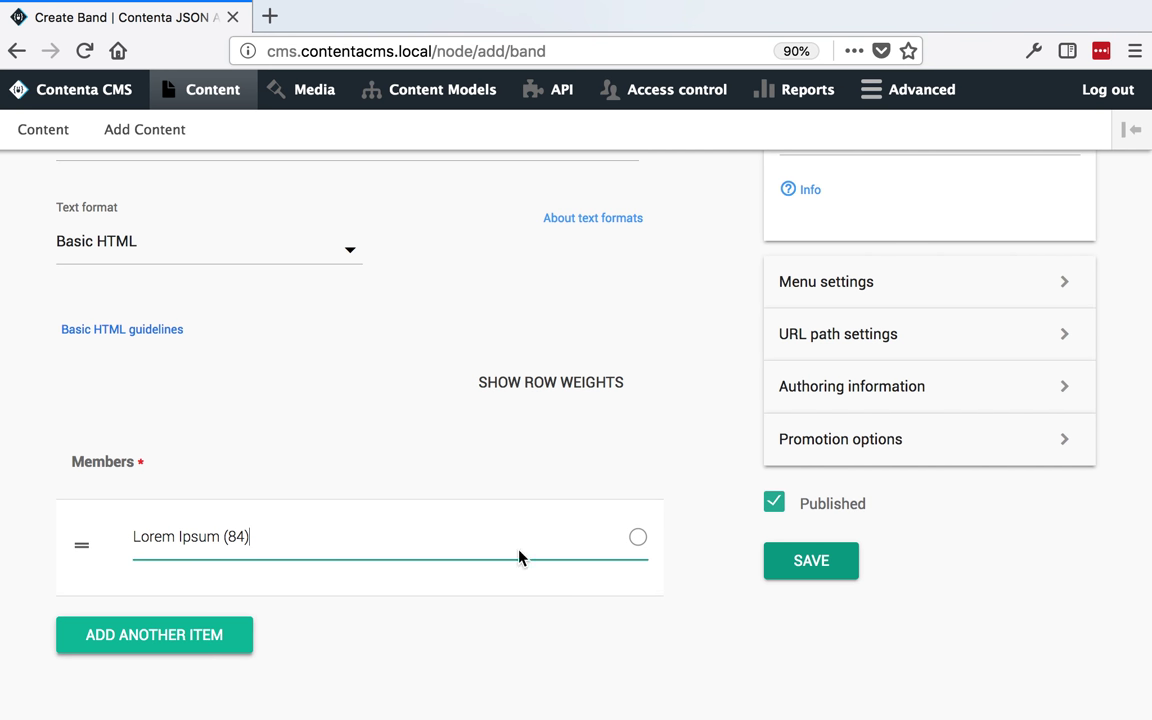
click(805, 563)
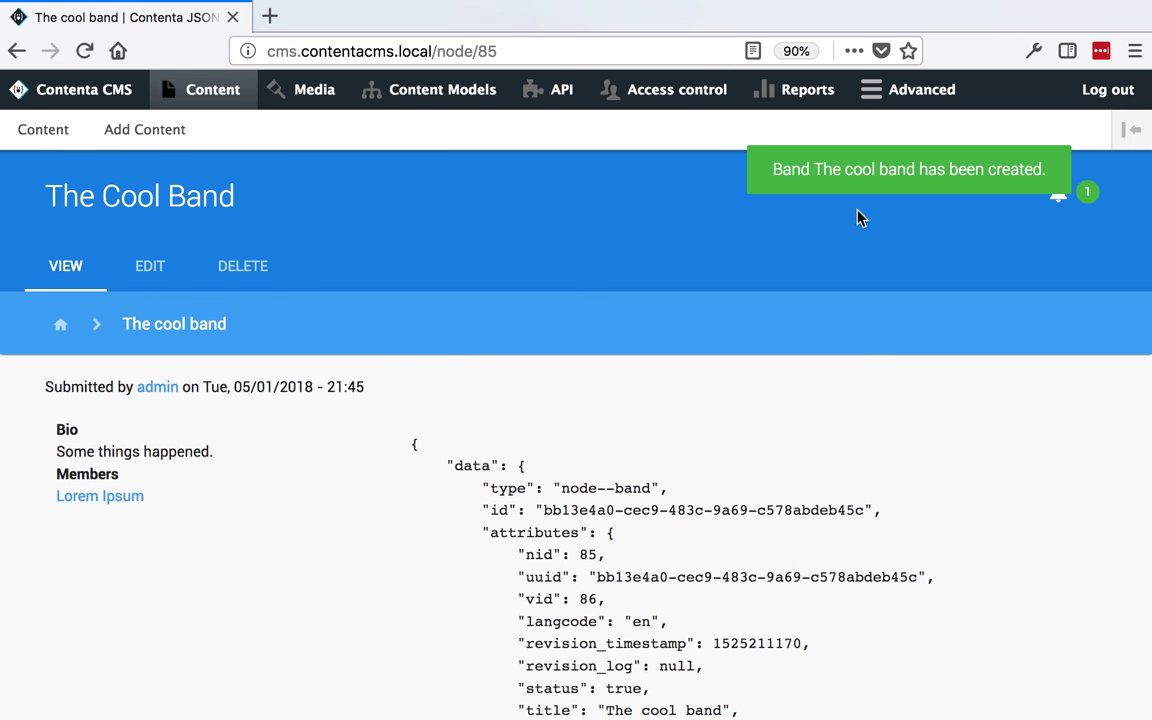
Open the JSON API documentation and go to the Content - Member section
click(540, 89)
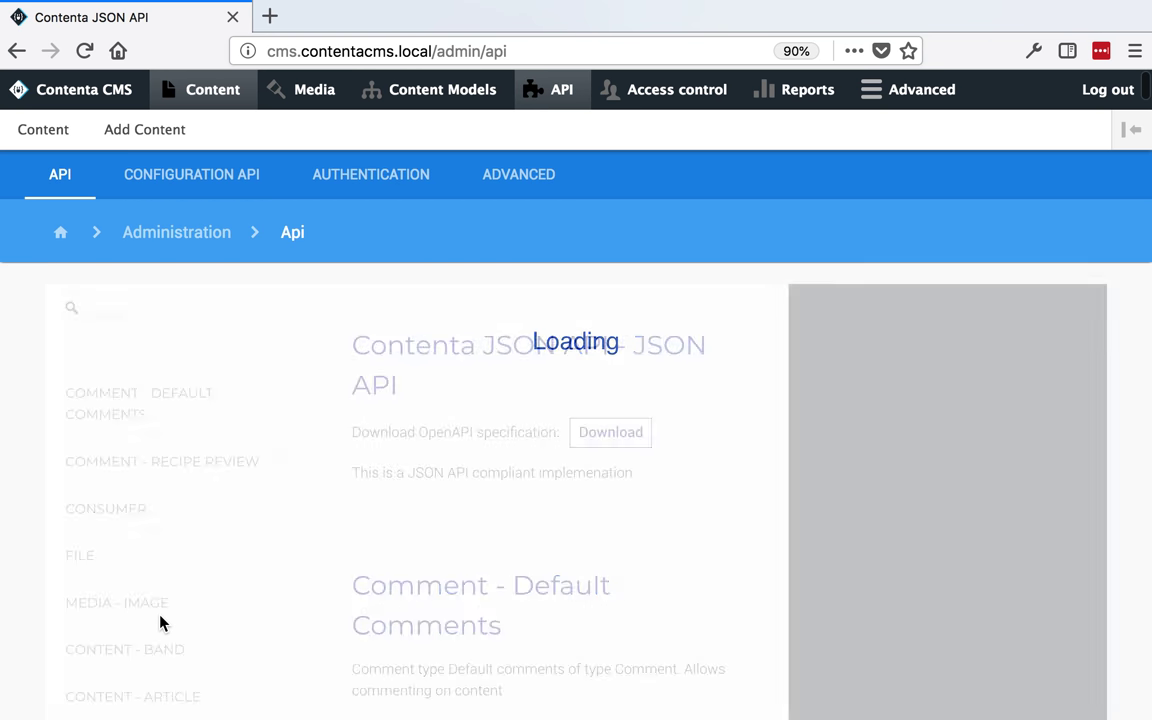
scroll(160, 545, down, 1)
scroll(162, 540, down, 5)
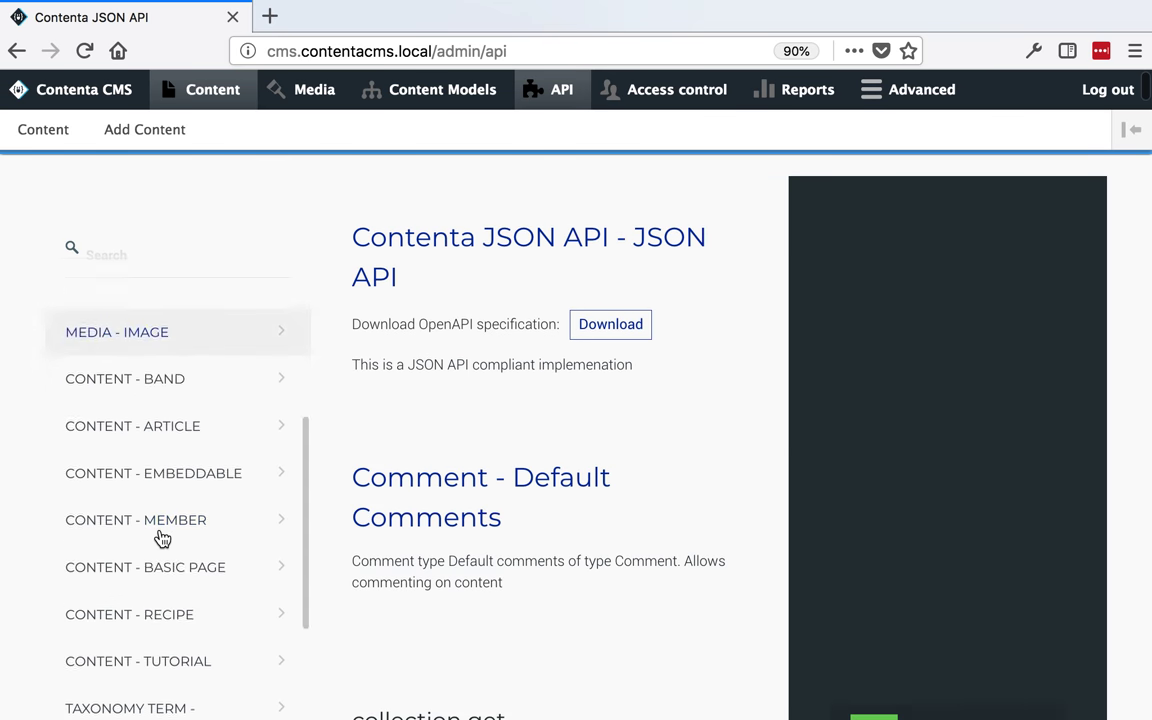
click(189, 355)
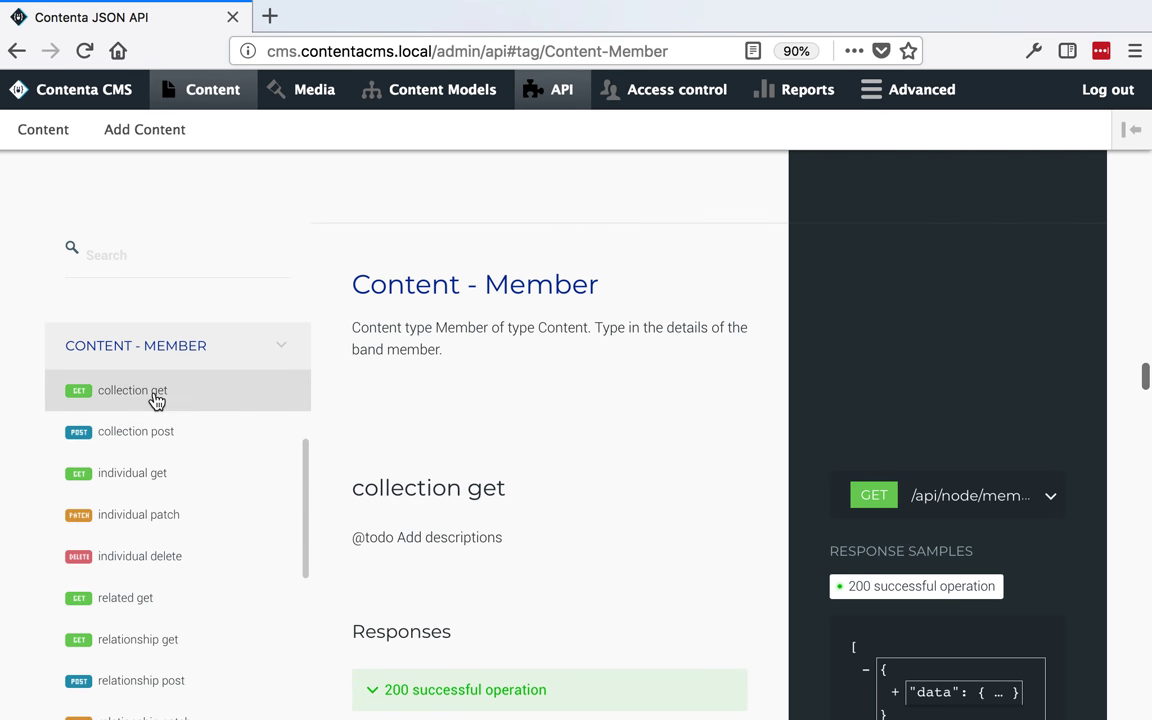
Open the Member individual get endpoint's successful response and examine the type value in its schema
click(158, 478)
scroll(612, 456, down, 4)
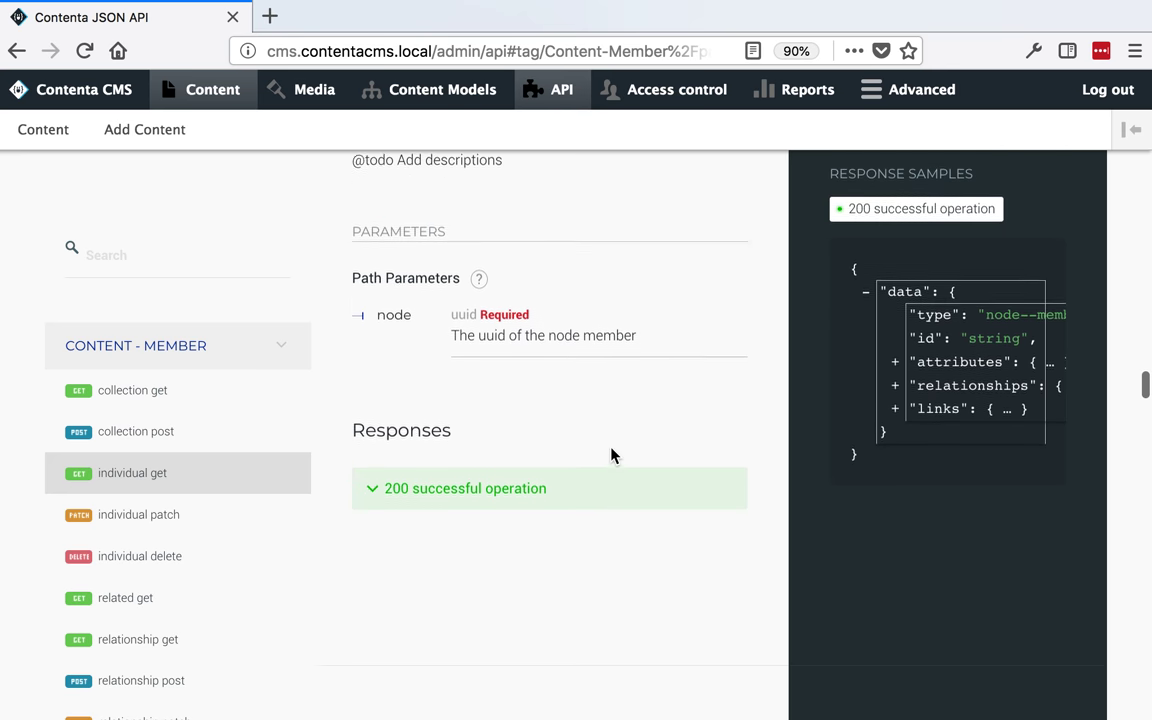
click(584, 484)
scroll(541, 452, down, 7)
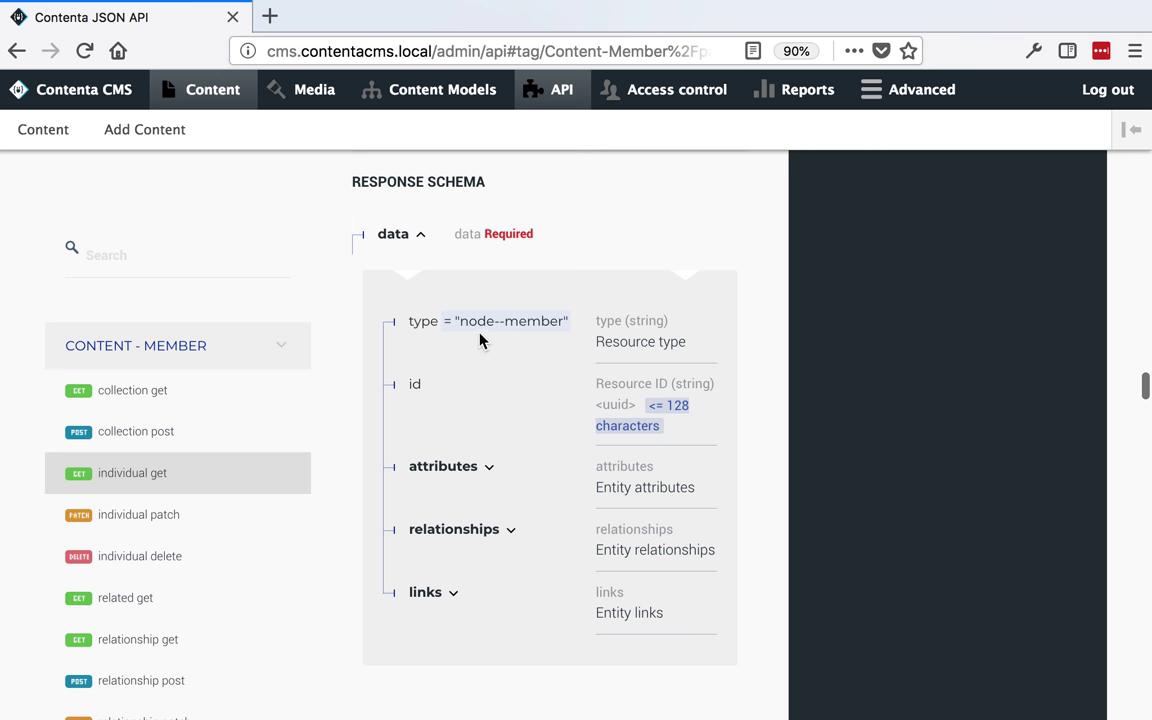
double_click(529, 321)
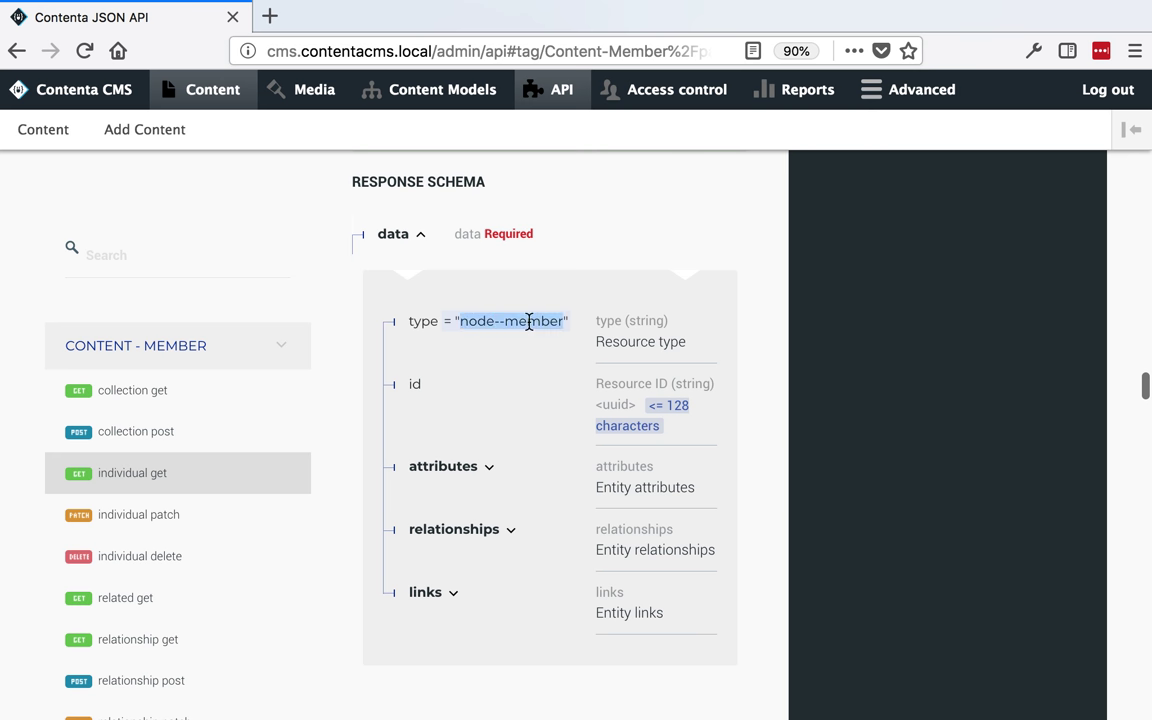
Expand the attributes in the response schema and look through the member's fields down to bio and birthday
click(478, 468)
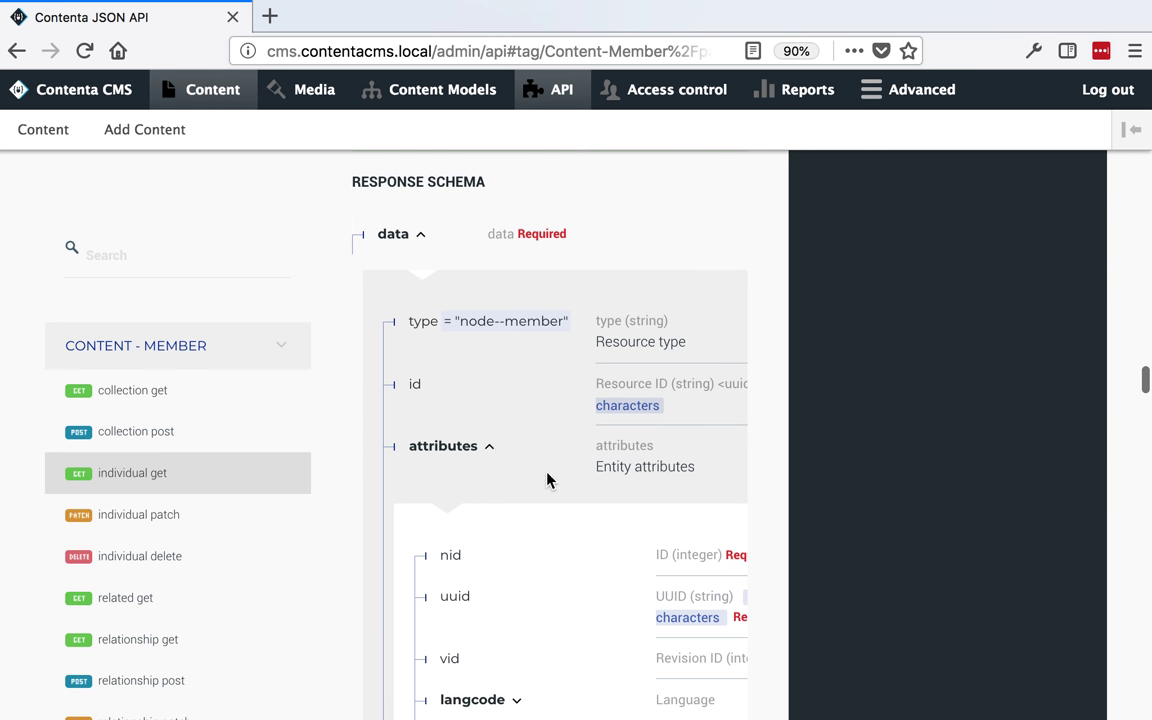
scroll(548, 478, down, 2)
scroll(547, 481, down, 1)
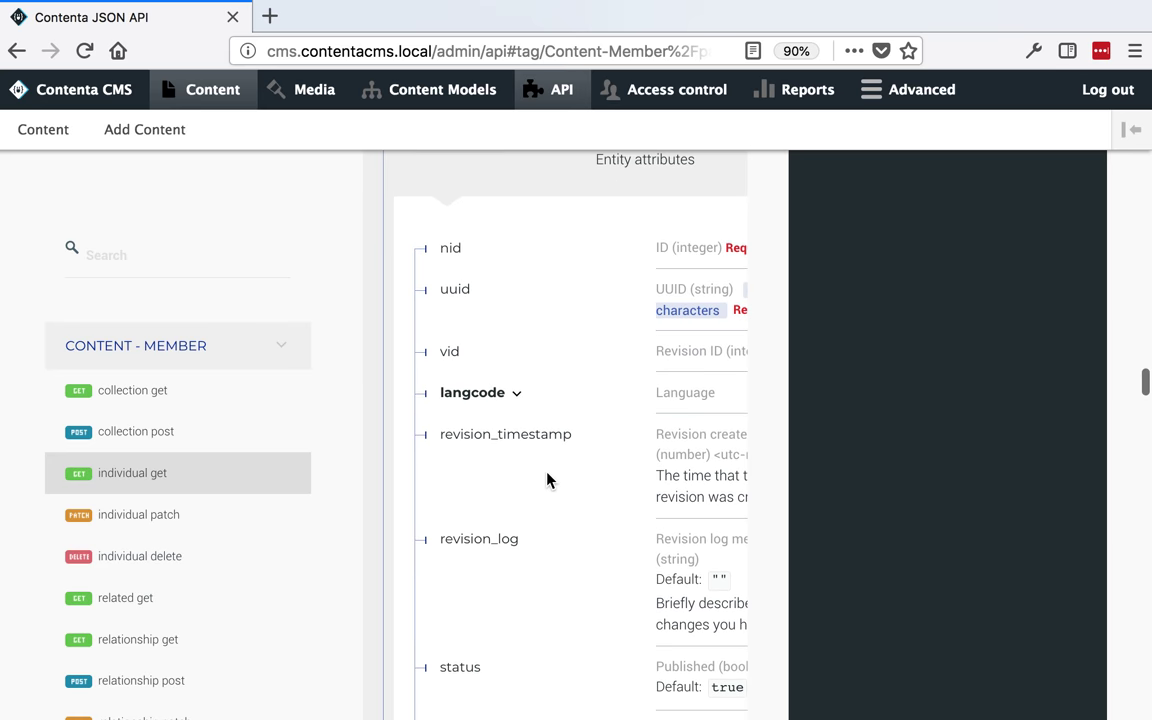
scroll(560, 594, down, 5)
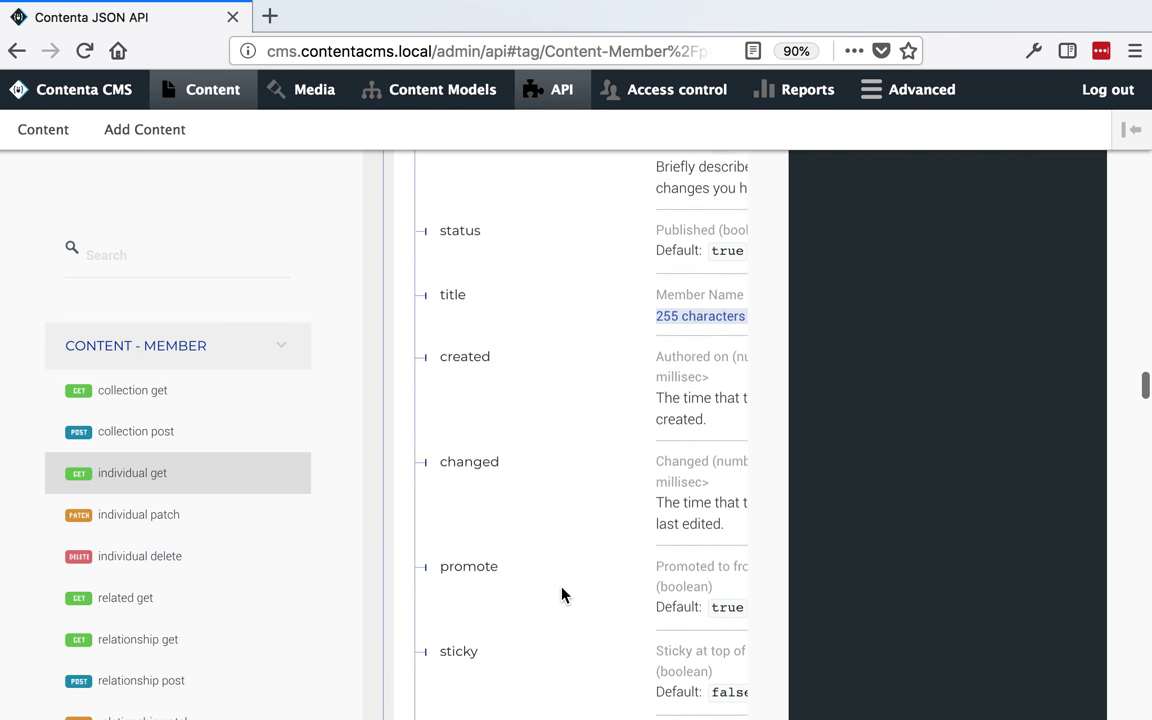
scroll(562, 596, down, 5)
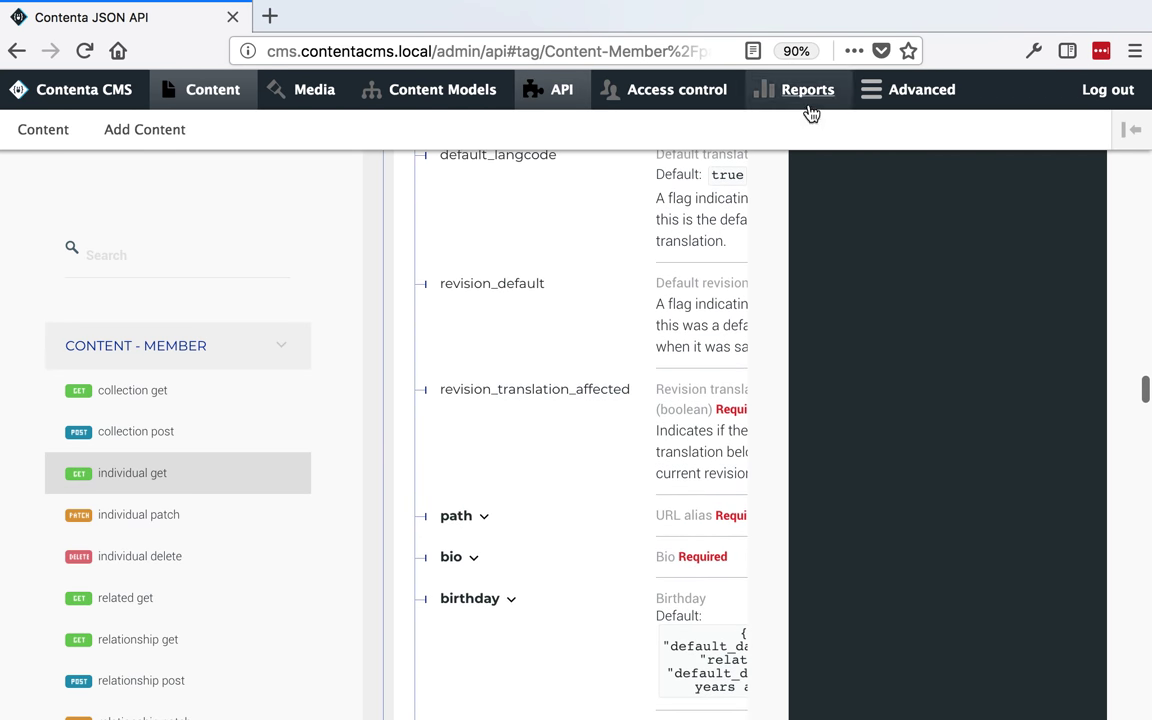
Go to the JSON API Resource Config page within the Web services configuration
click(866, 100)
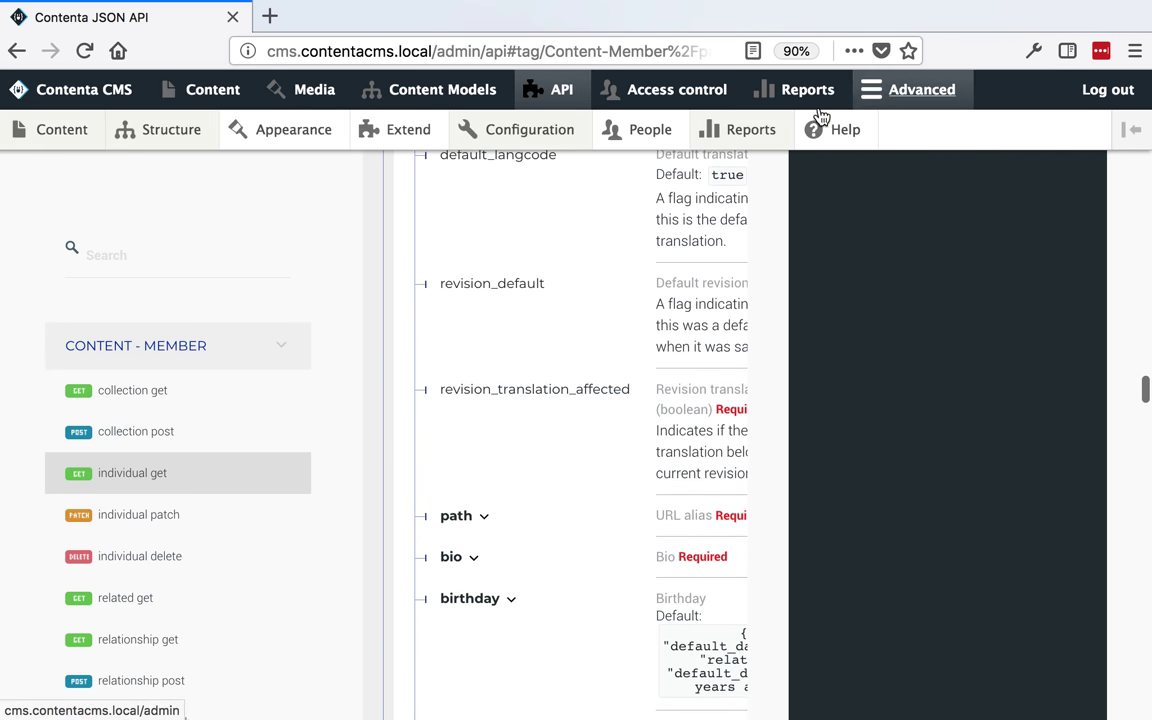
click(752, 140)
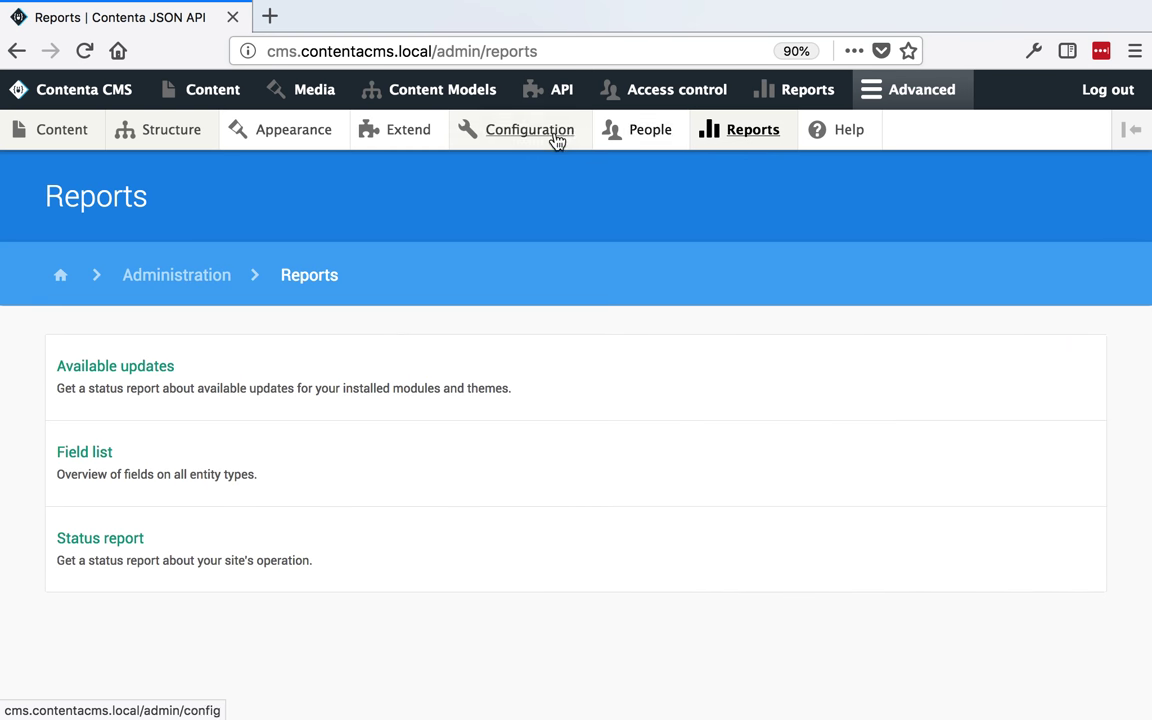
mouse_move(538, 150)
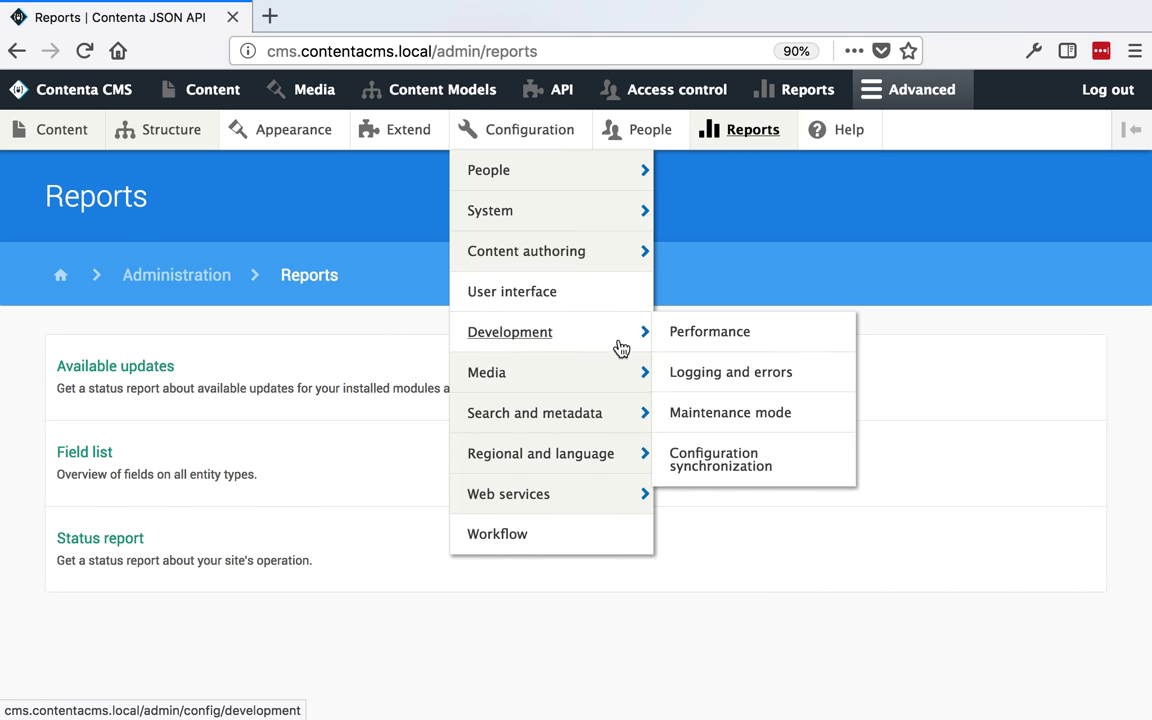
mouse_move(600, 489)
click(741, 576)
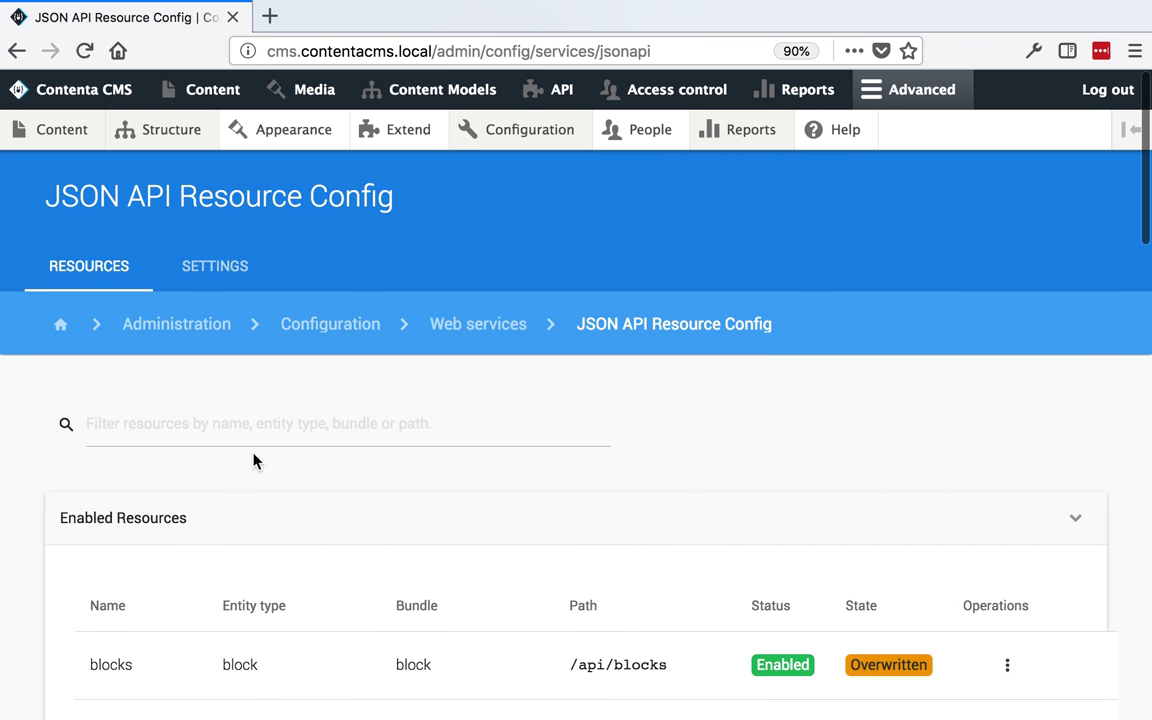
Filter the resources by "member" and start overwriting the node--member resource configuration
click(277, 438)
text(memb)
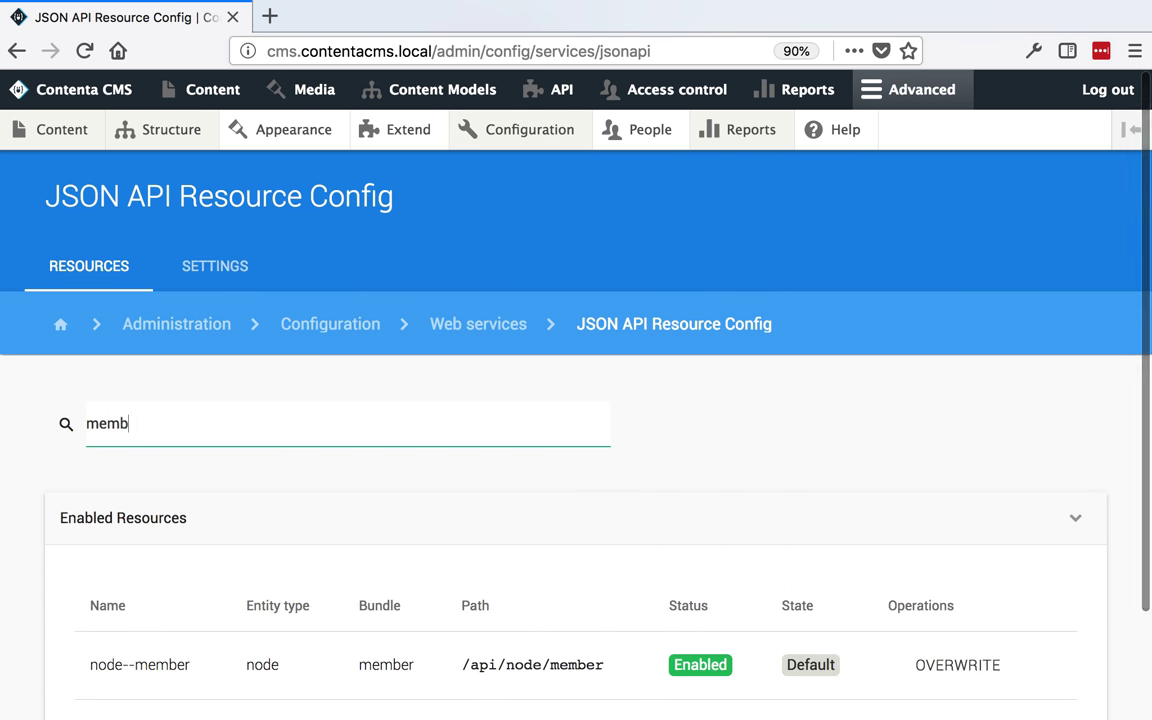
text(er)
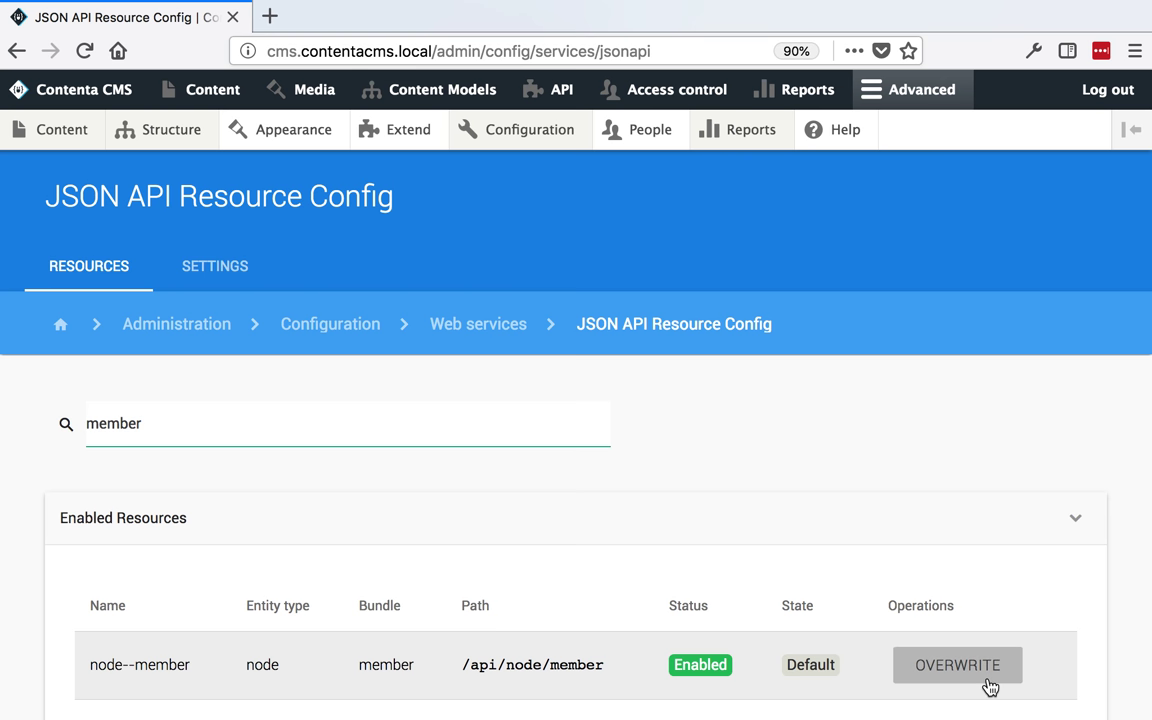
click(990, 686)
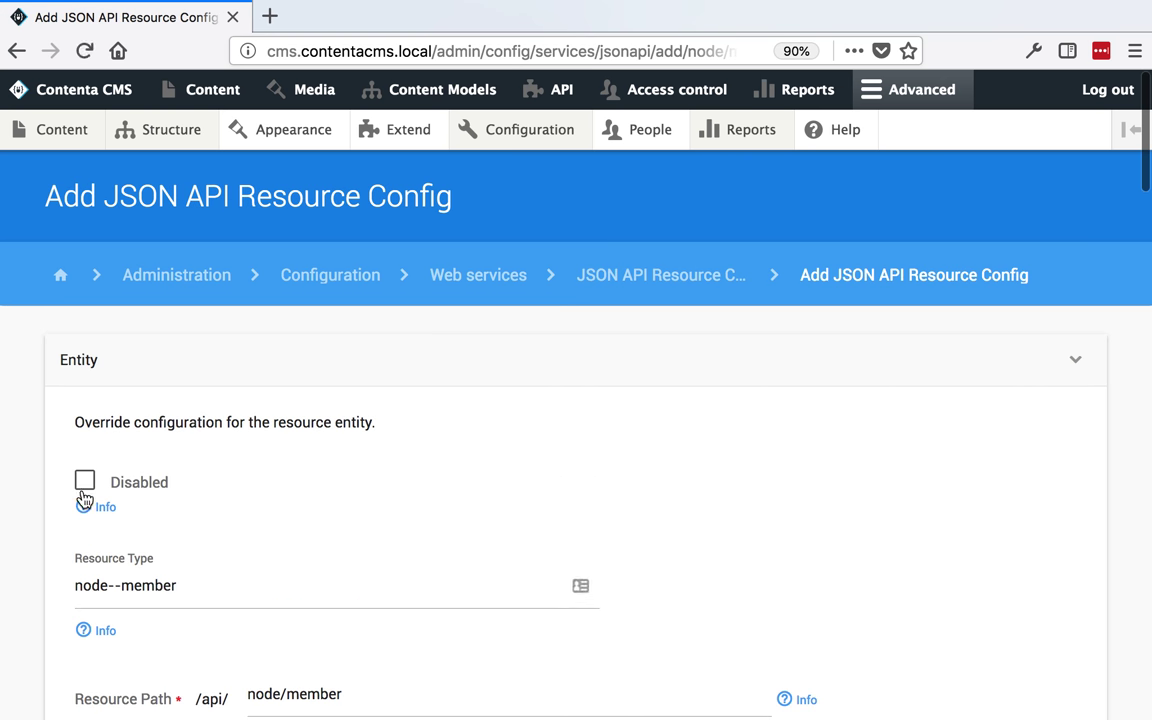
Set both the Resource Type and the Resource Path of the member resource to "members"
click(124, 585)
key(shift+Home)
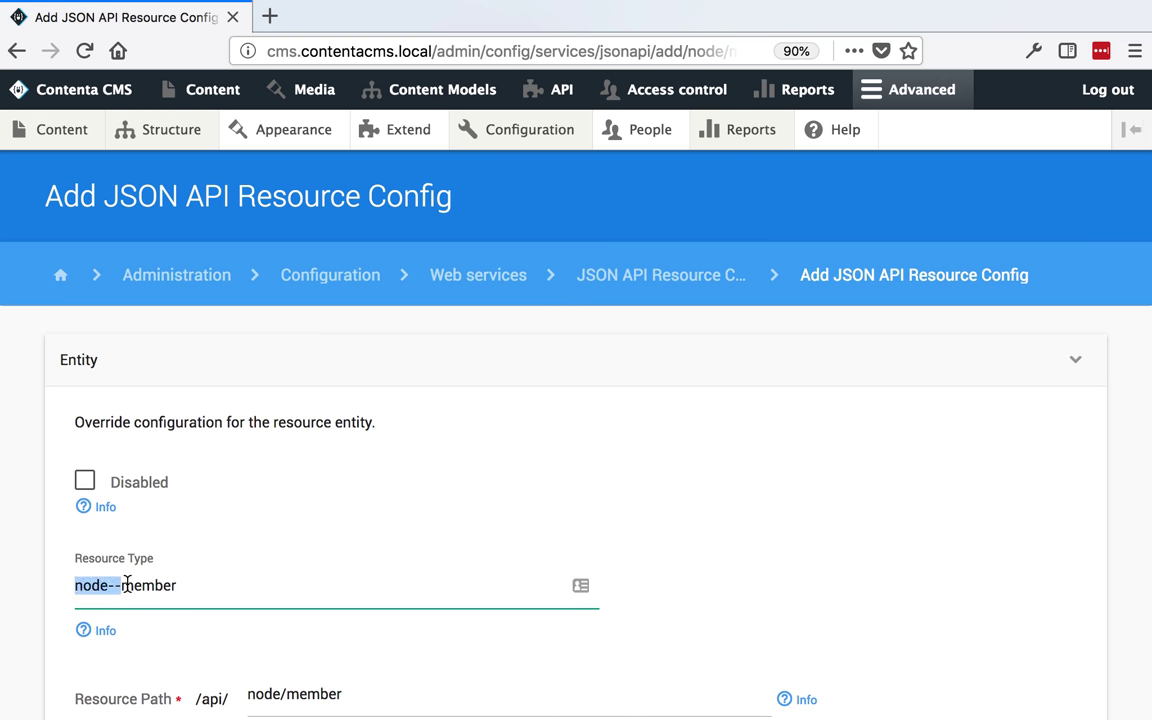
key(BackSpace)
text(s)
click(329, 694)
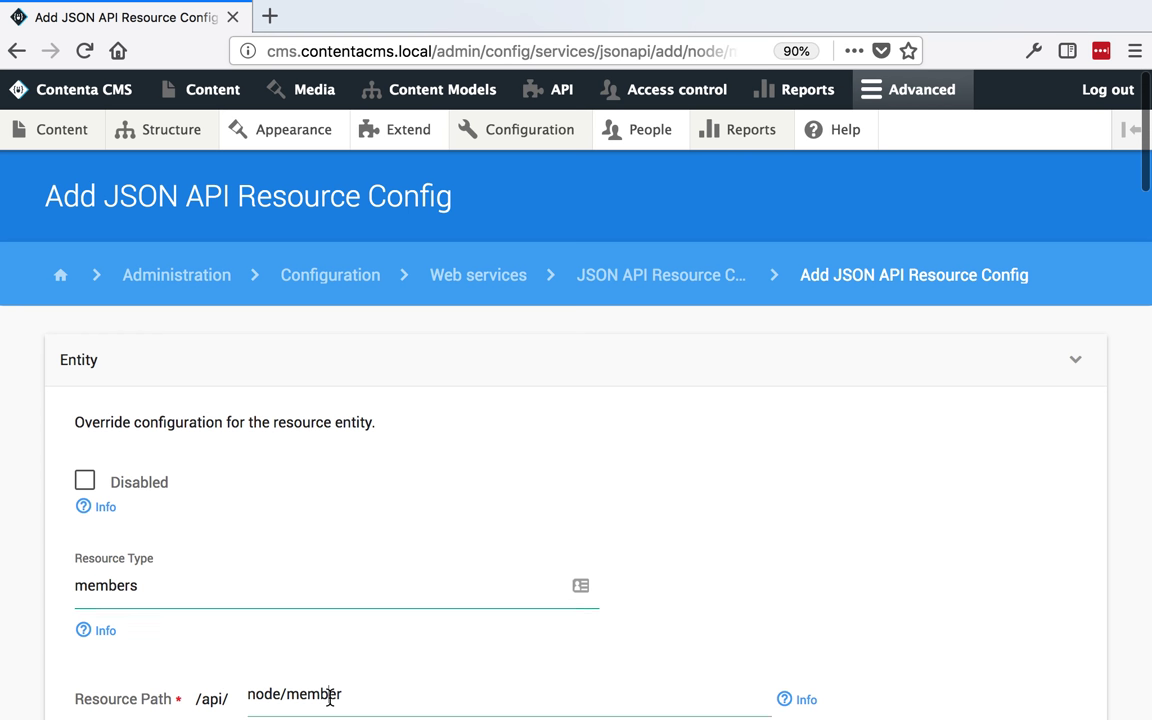
key(alt+Left)
key(shift+Home)
key(BackSpace)
text(s)
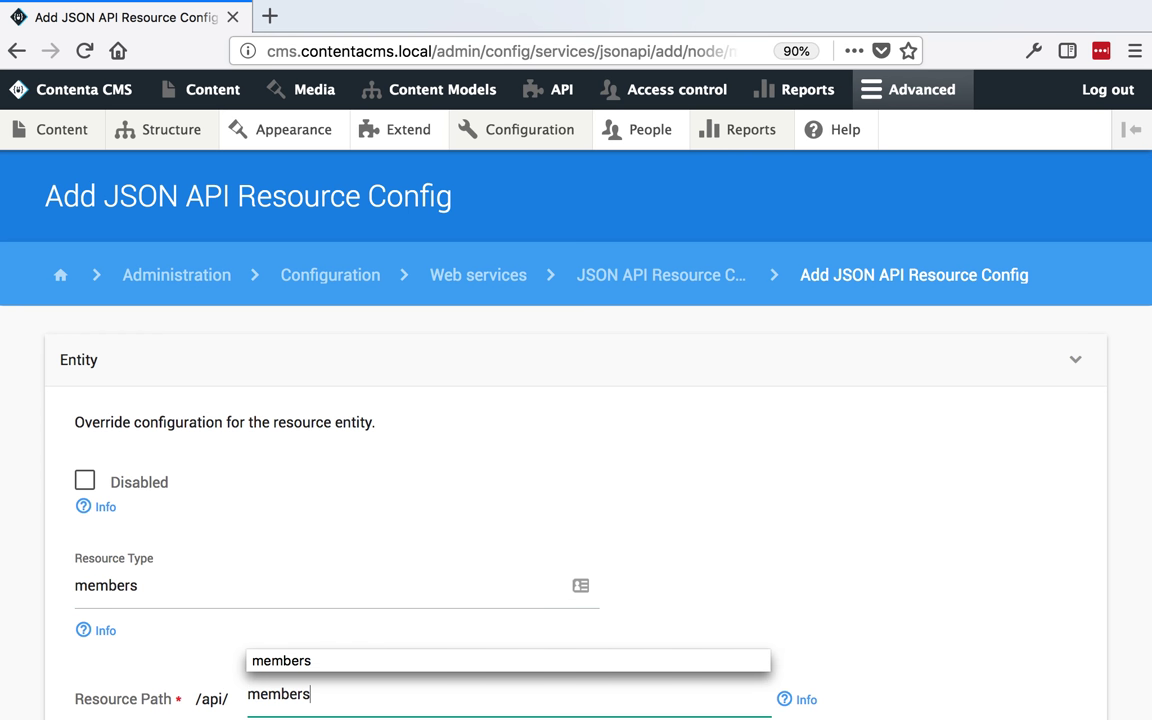
Set the alias of the nid field to internalId
scroll(792, 700, down, 2)
scroll(139, 648, down, 2)
scroll(139, 648, down, 5)
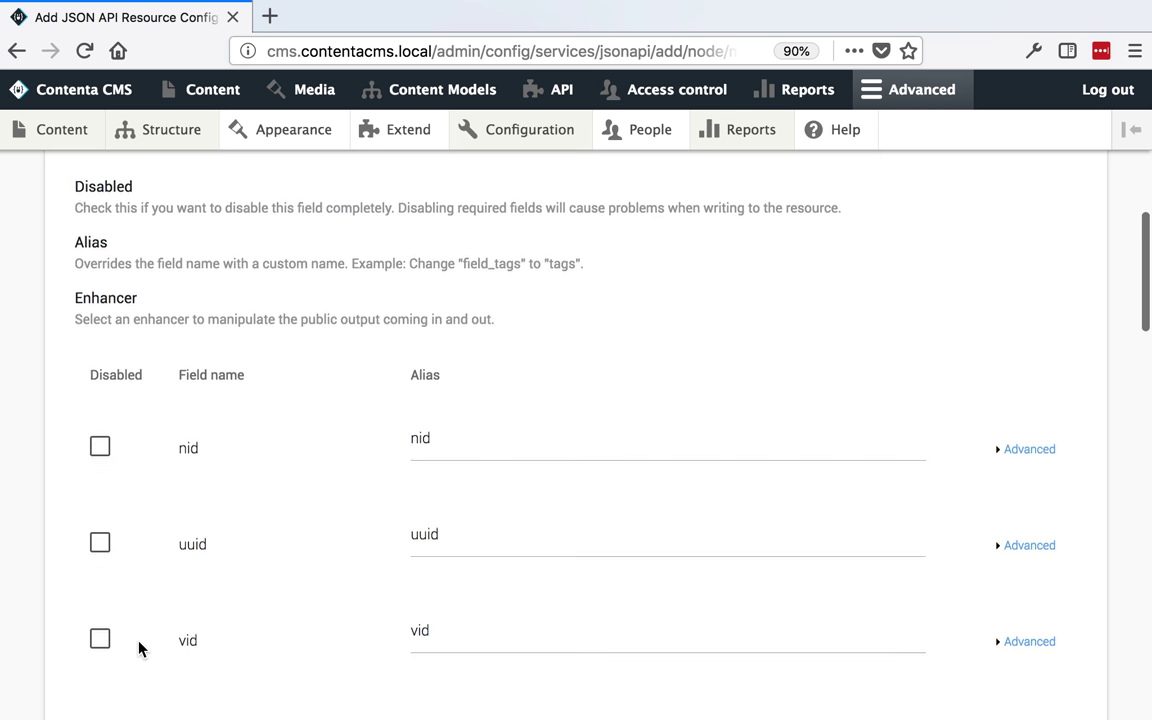
double_click(479, 417)
key(BackSpace)
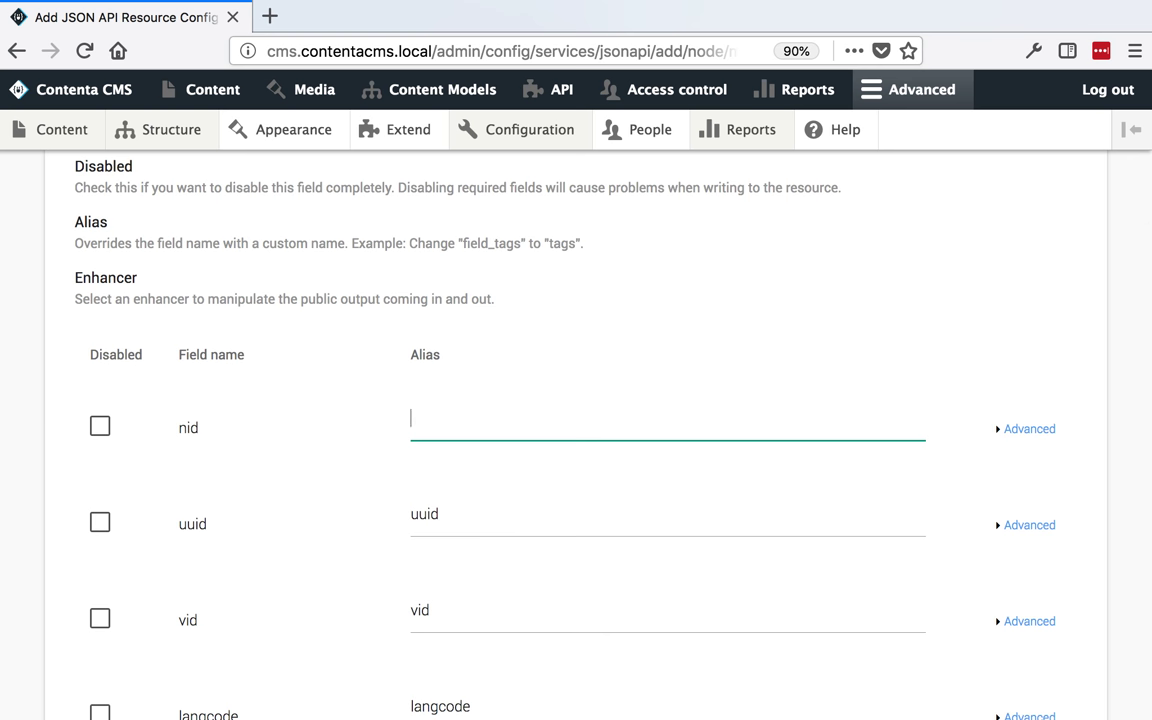
text(i)
click(470, 452)
Disable the uuid, vid and langcode fields, and set the type field's alias to contentType
click(100, 522)
click(104, 590)
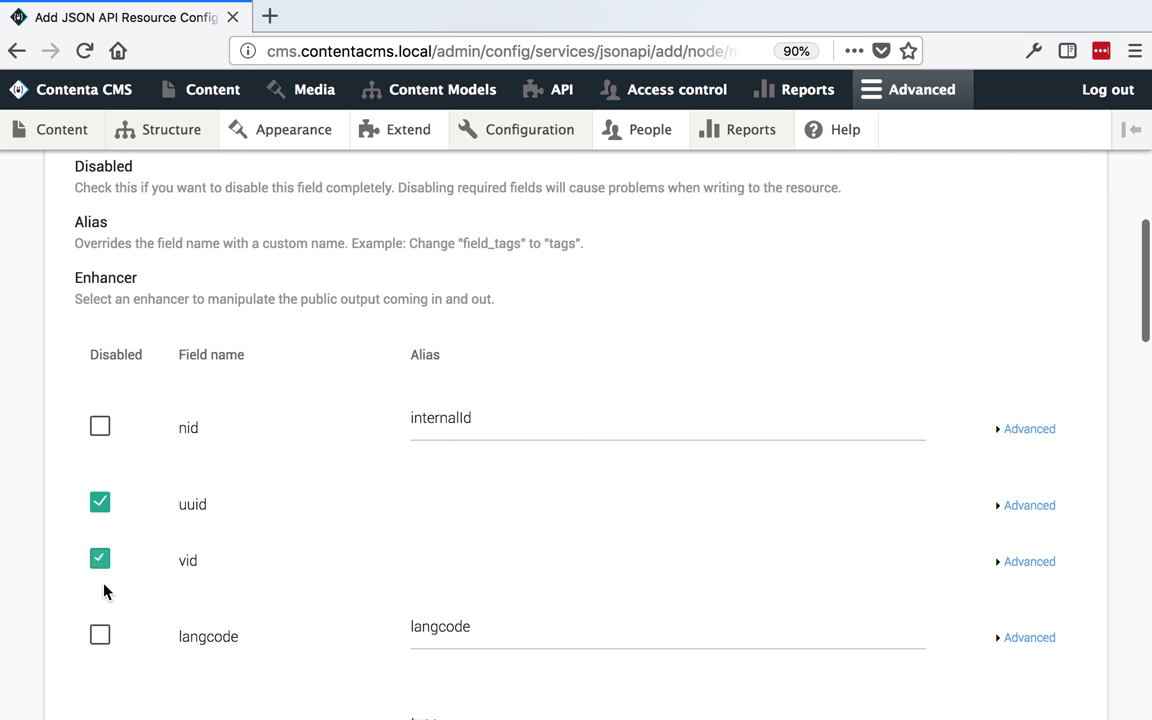
click(100, 636)
scroll(95, 643, down, 5)
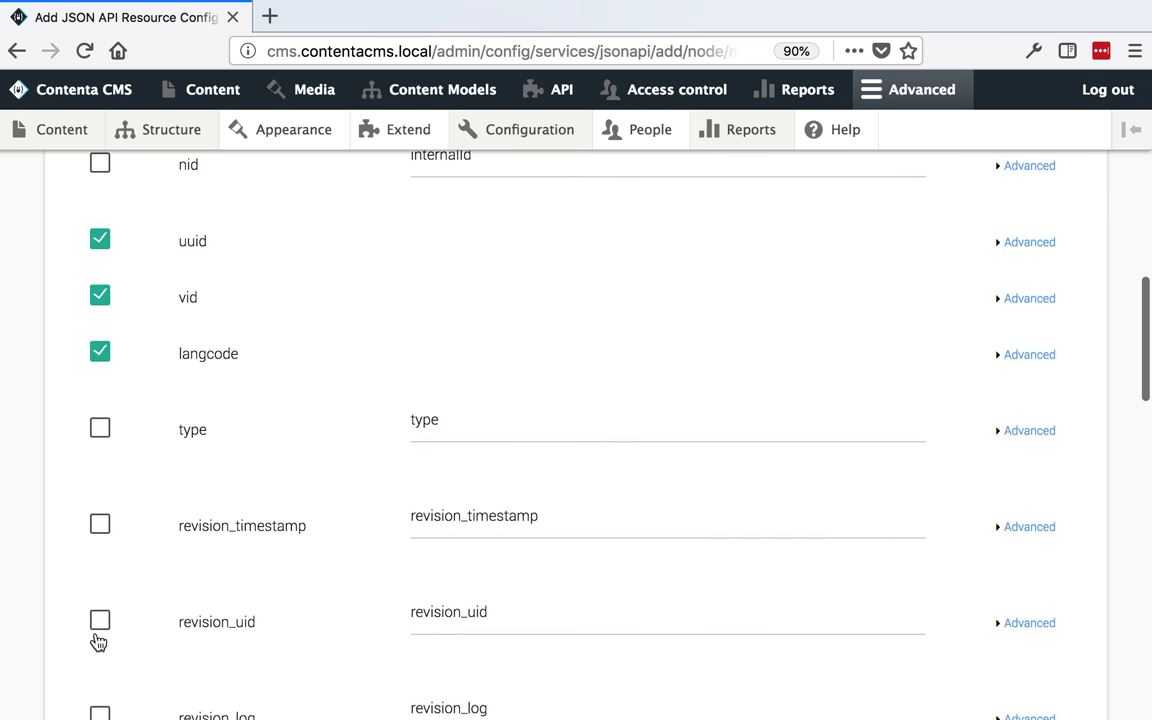
double_click(470, 400)
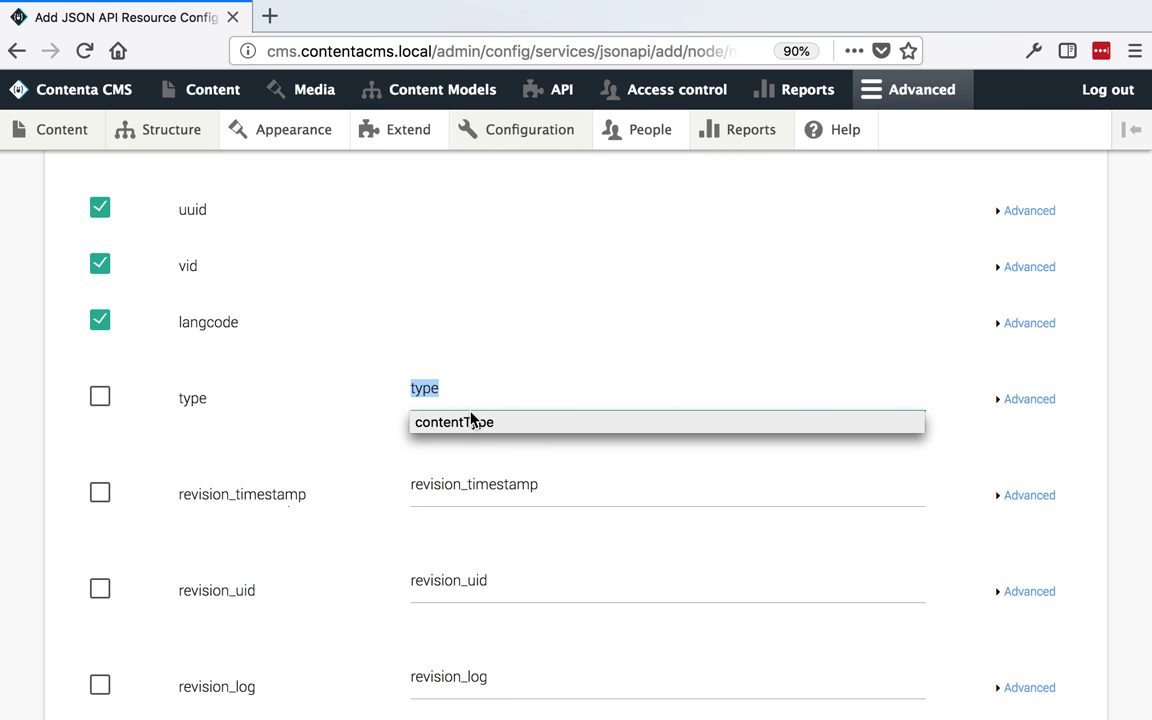
click(472, 422)
Disable the revision_timestamp, revision_uid and revision_log fields, and set the status field's alias to isPublished
click(100, 494)
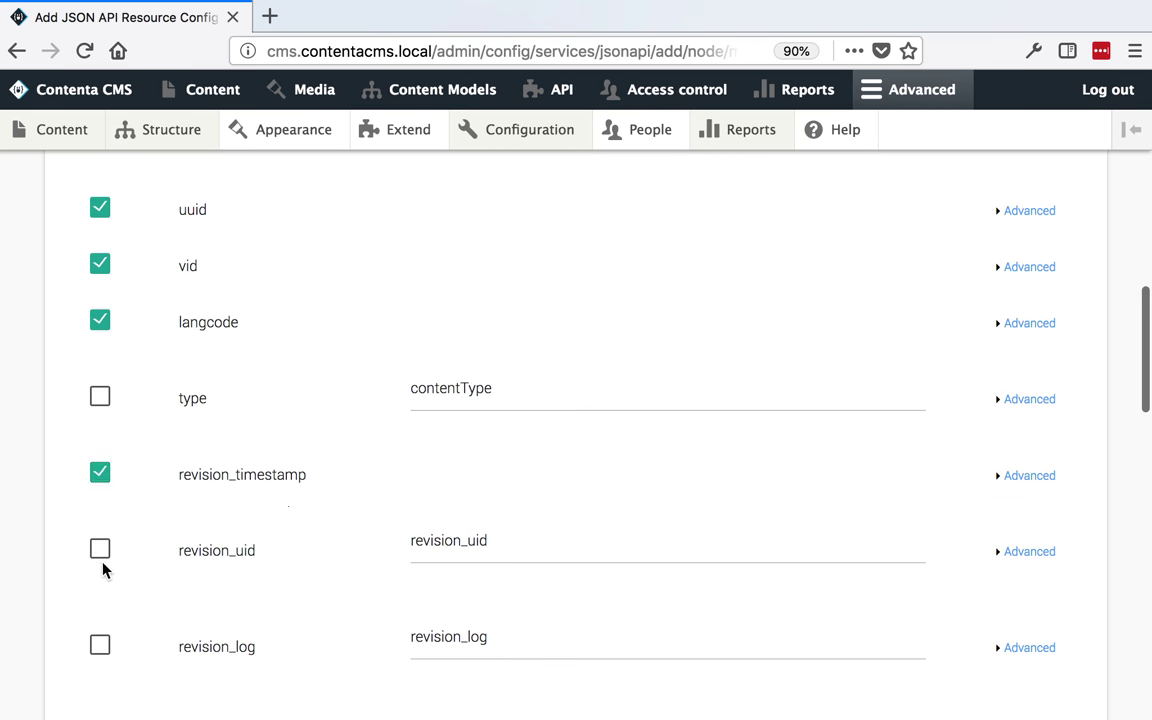
click(101, 550)
click(100, 606)
click(506, 653)
double_click(506, 653)
key(BackSpace)
text(i)
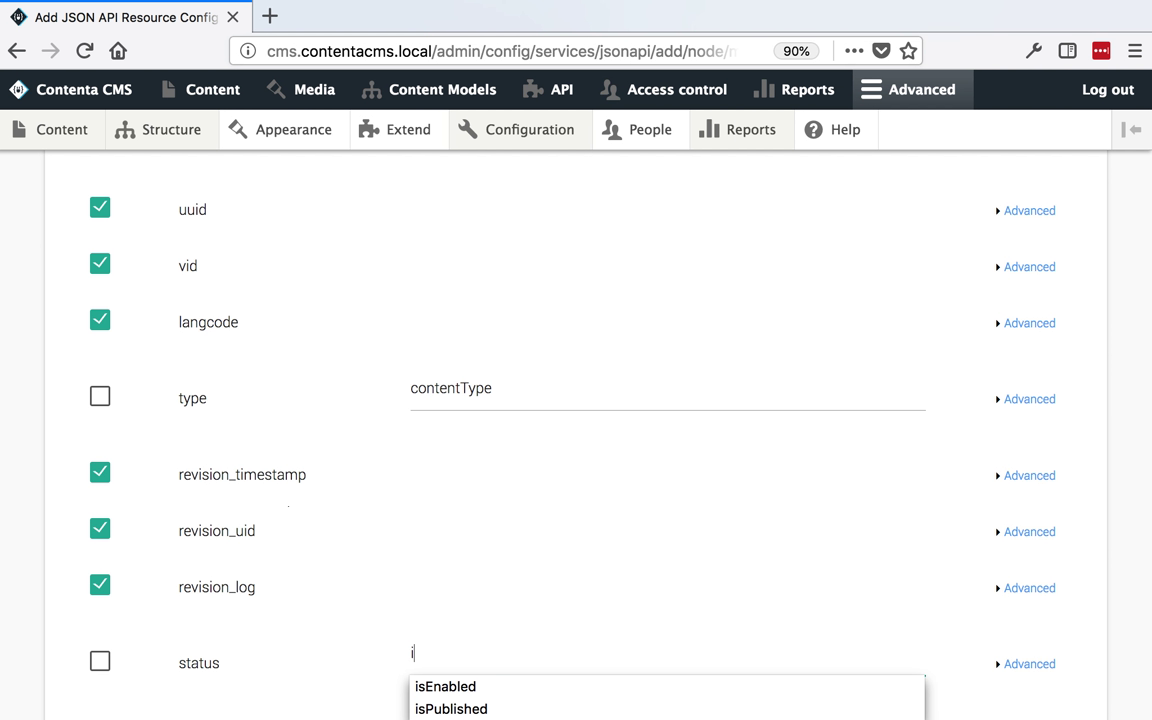
click(451, 708)
Set the alias of the uid field to owner and that of the created field to createdAt
scroll(411, 560, down, 3)
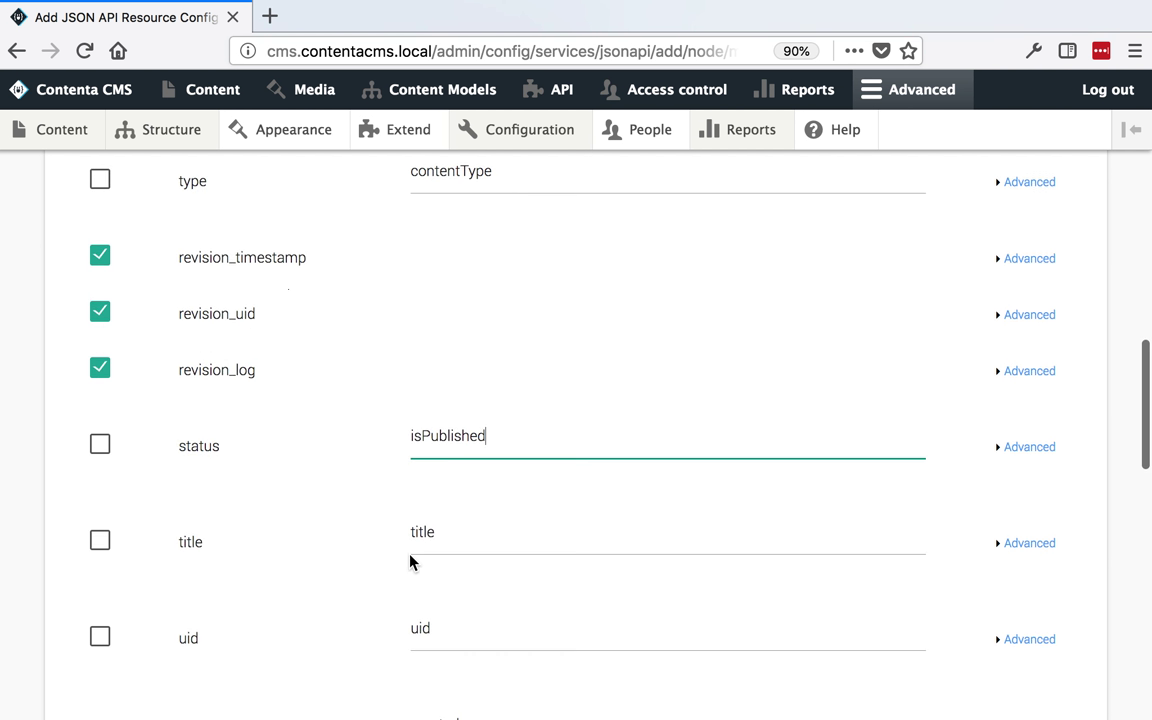
double_click(451, 540)
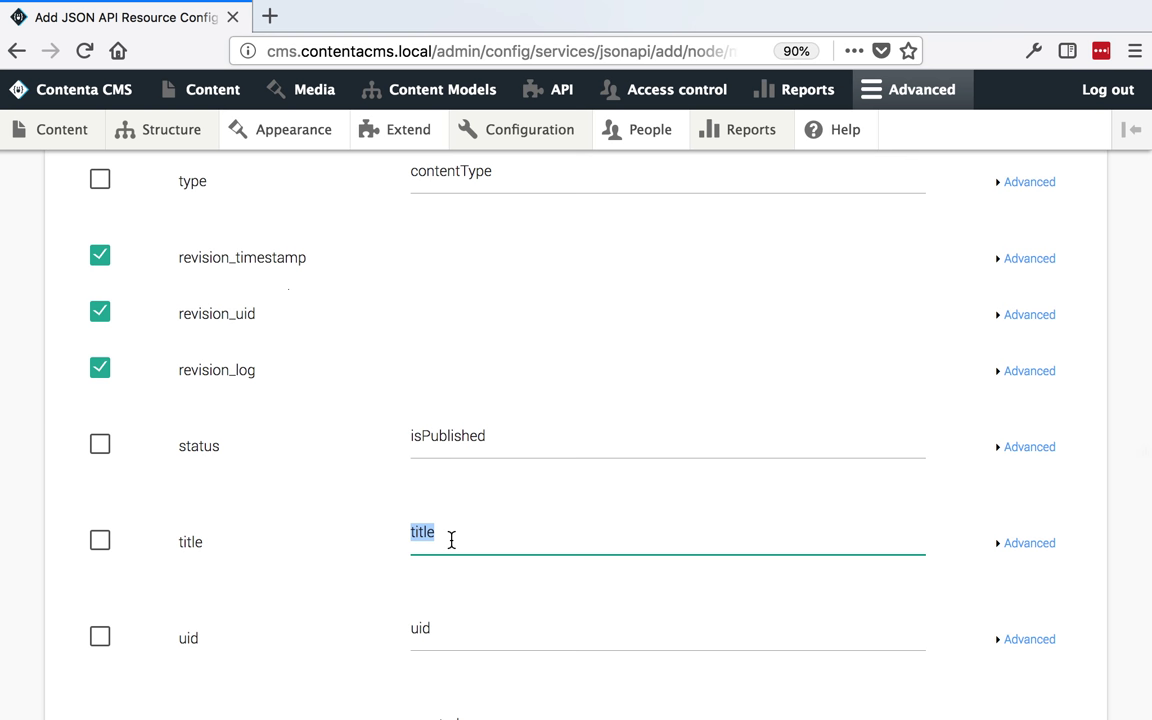
double_click(450, 616)
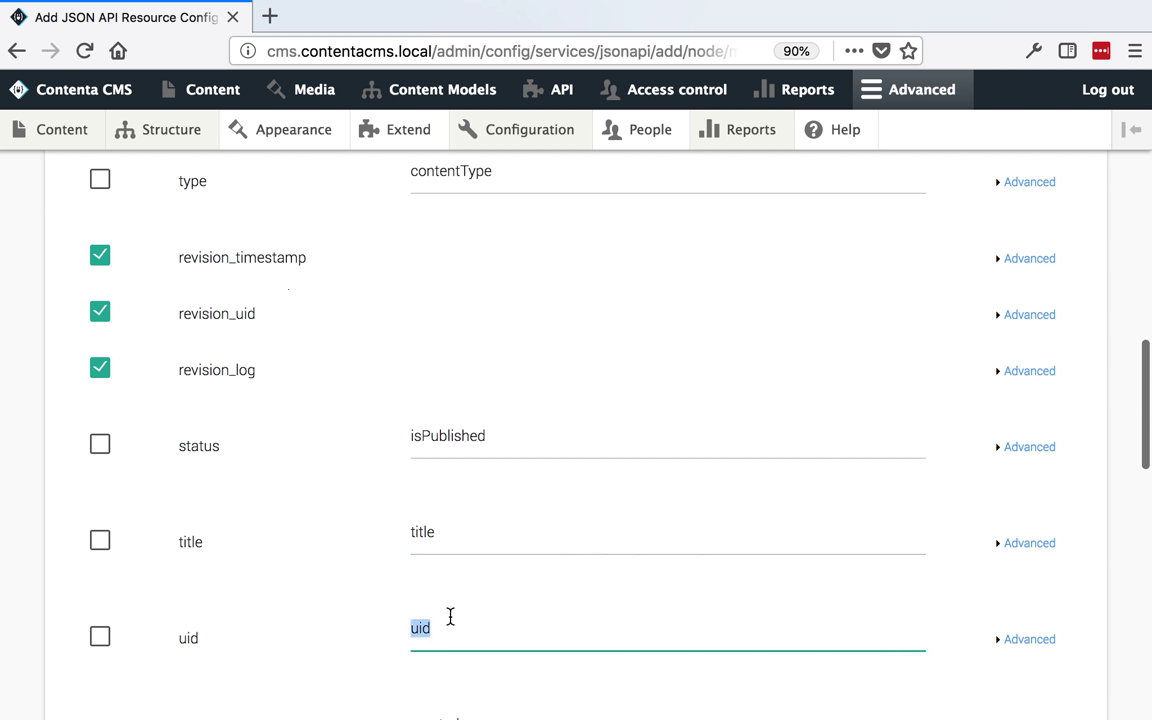
text(o)
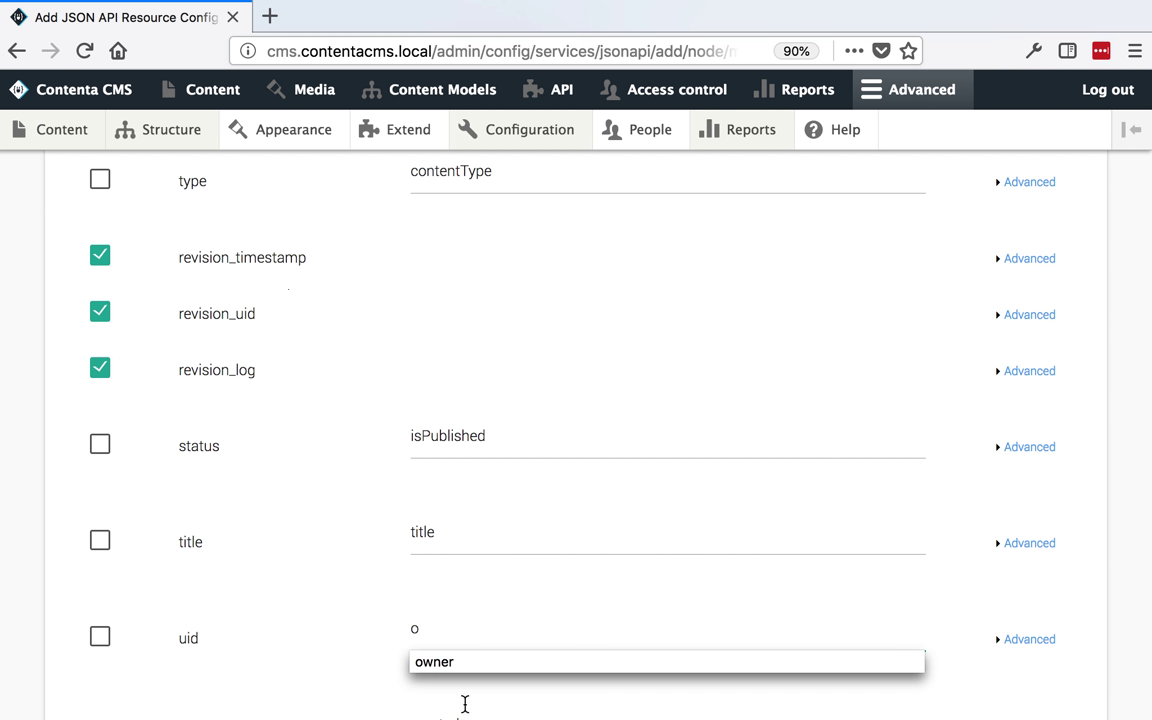
click(470, 662)
scroll(350, 596, down, 3)
click(522, 483)
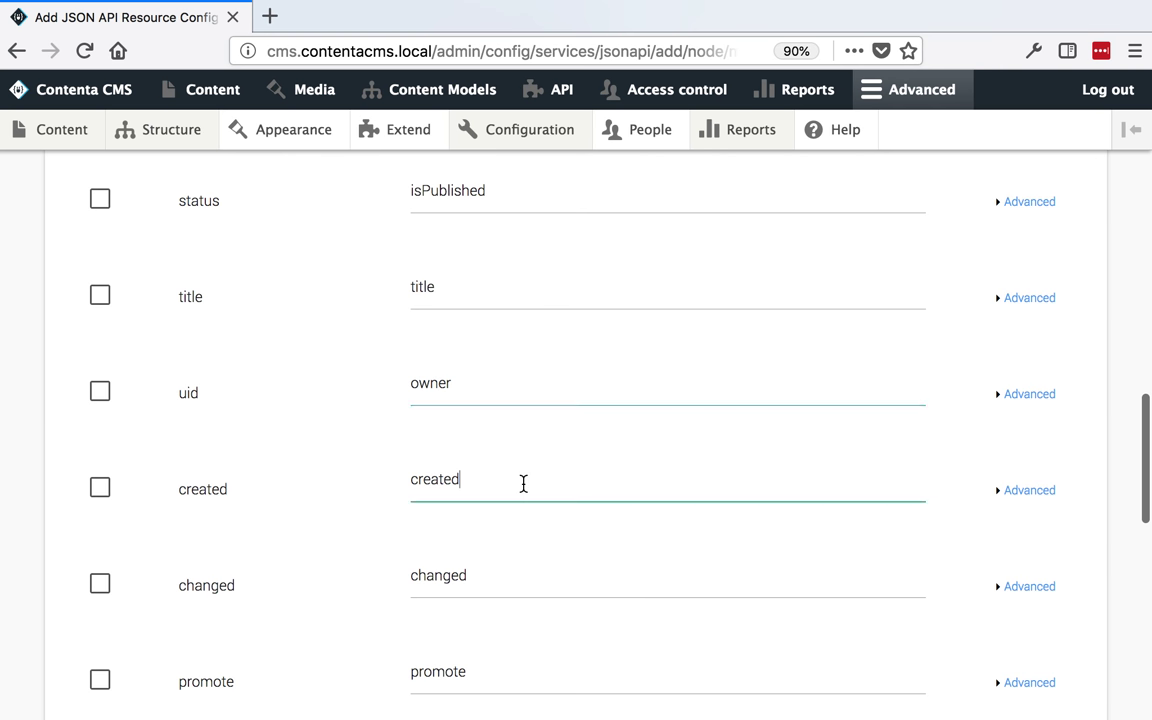
text(A)
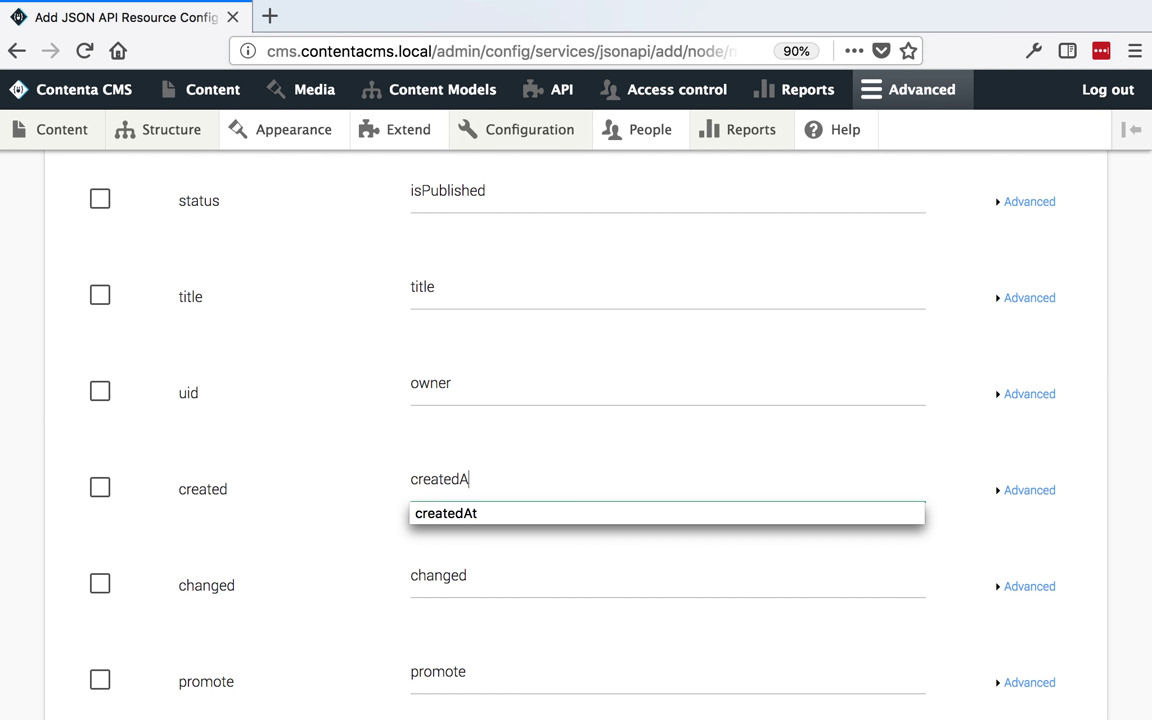
click(550, 514)
Assign the Date Time (Timestamp field) enhancer to the created field
click(1010, 493)
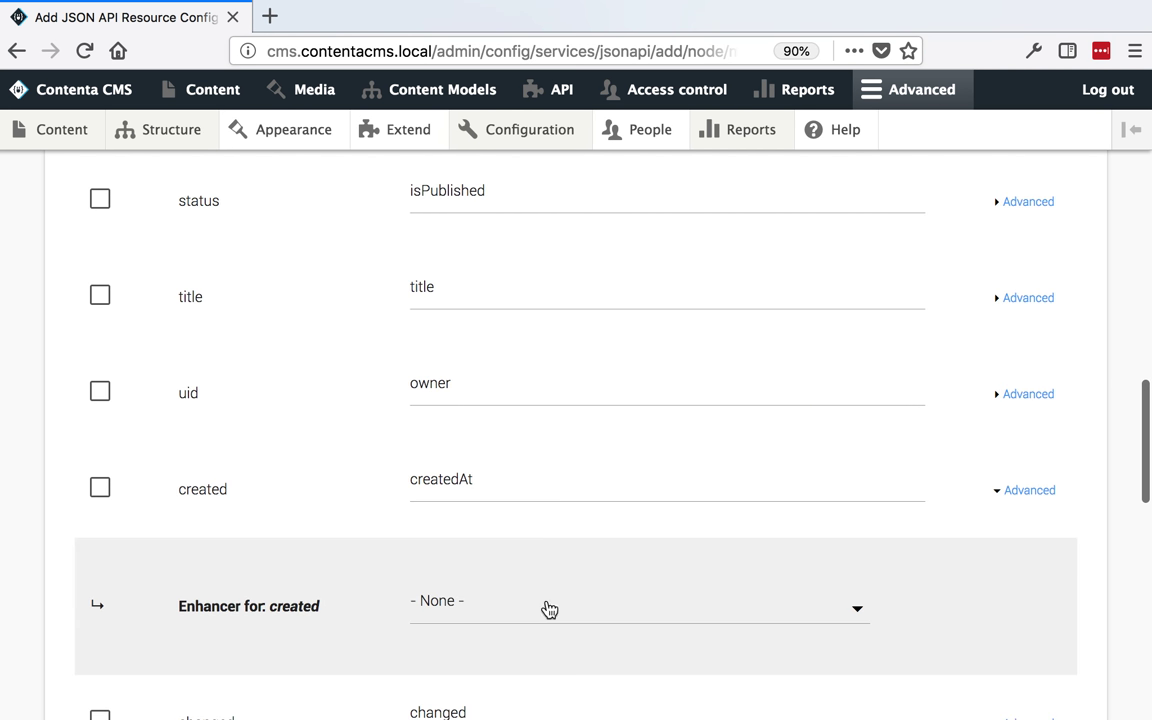
click(478, 624)
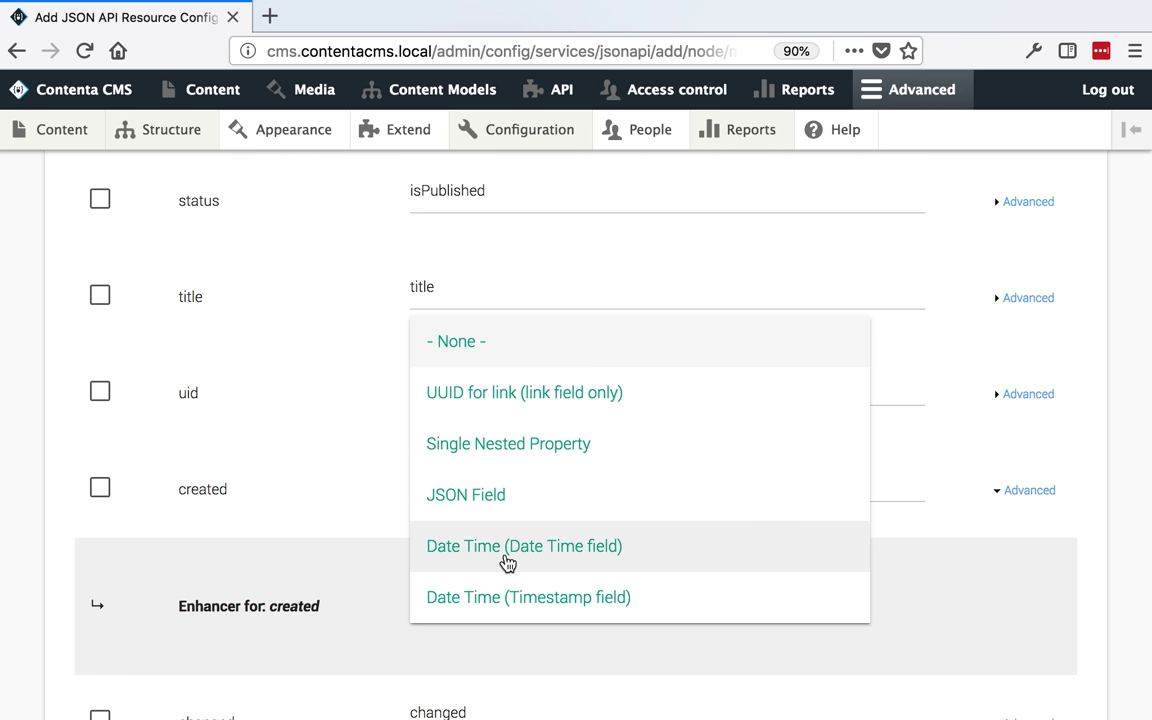
key(Escape)
click(427, 618)
click(488, 594)
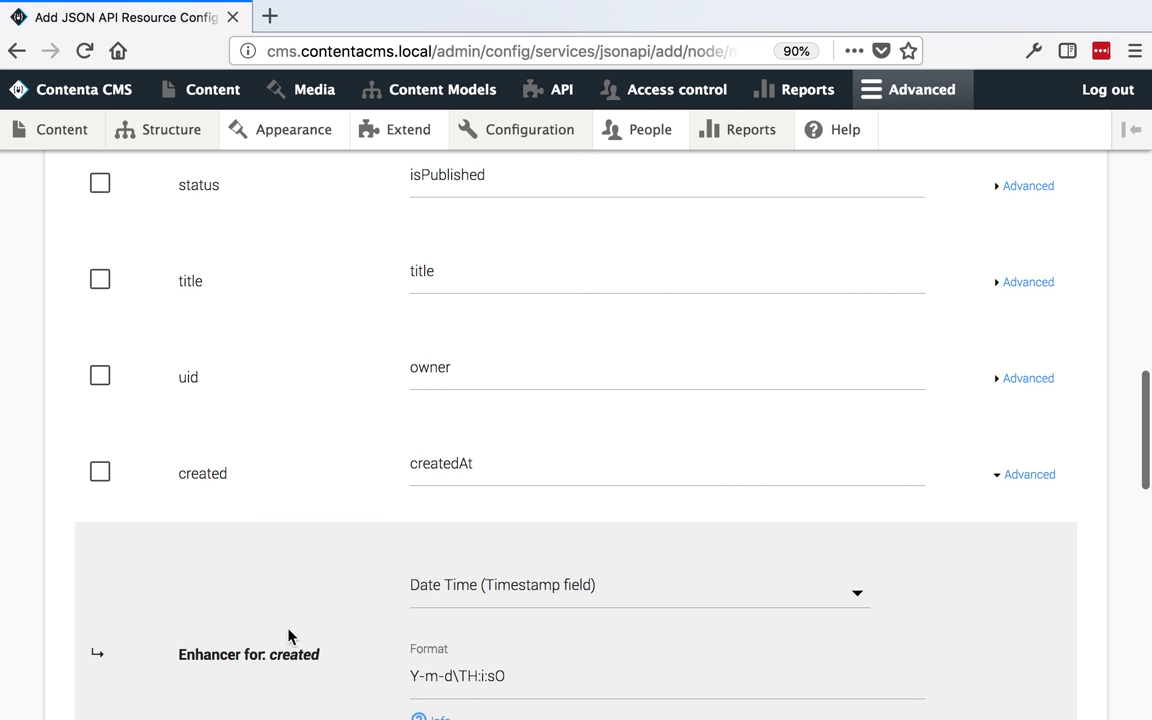
Set the changed field's alias to updatedAt and assign it the Date Time (Timestamp field) enhancer
scroll(288, 636, down, 5)
double_click(453, 372)
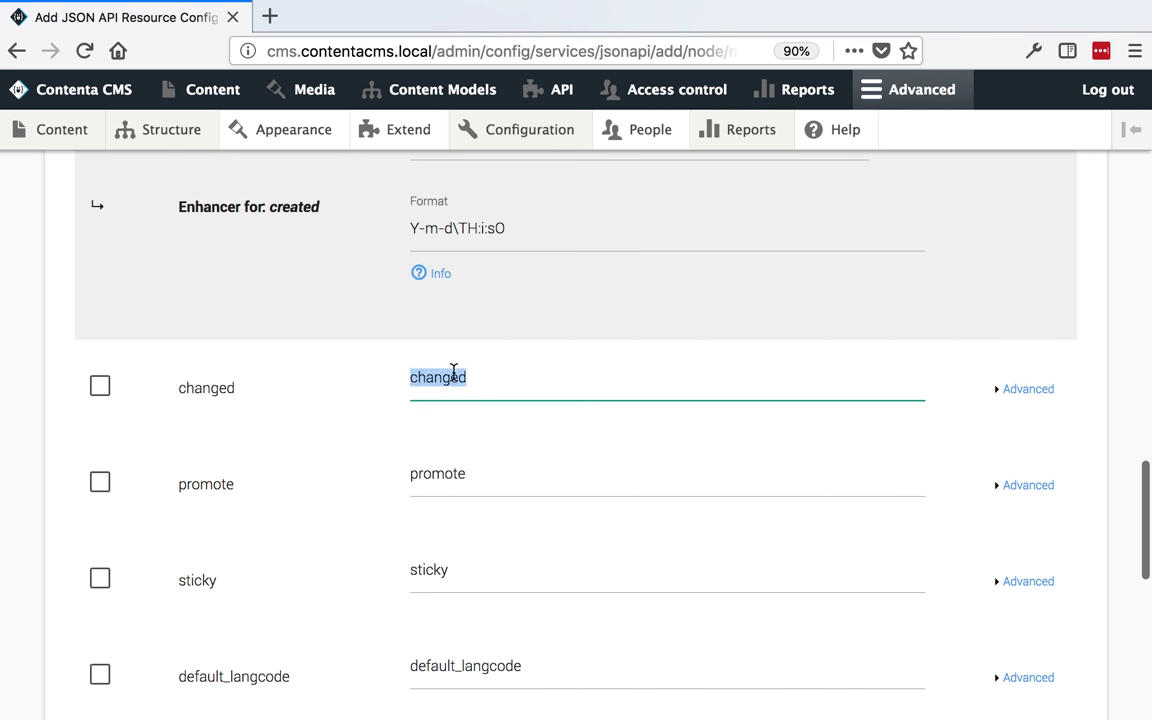
text(updatedAt)
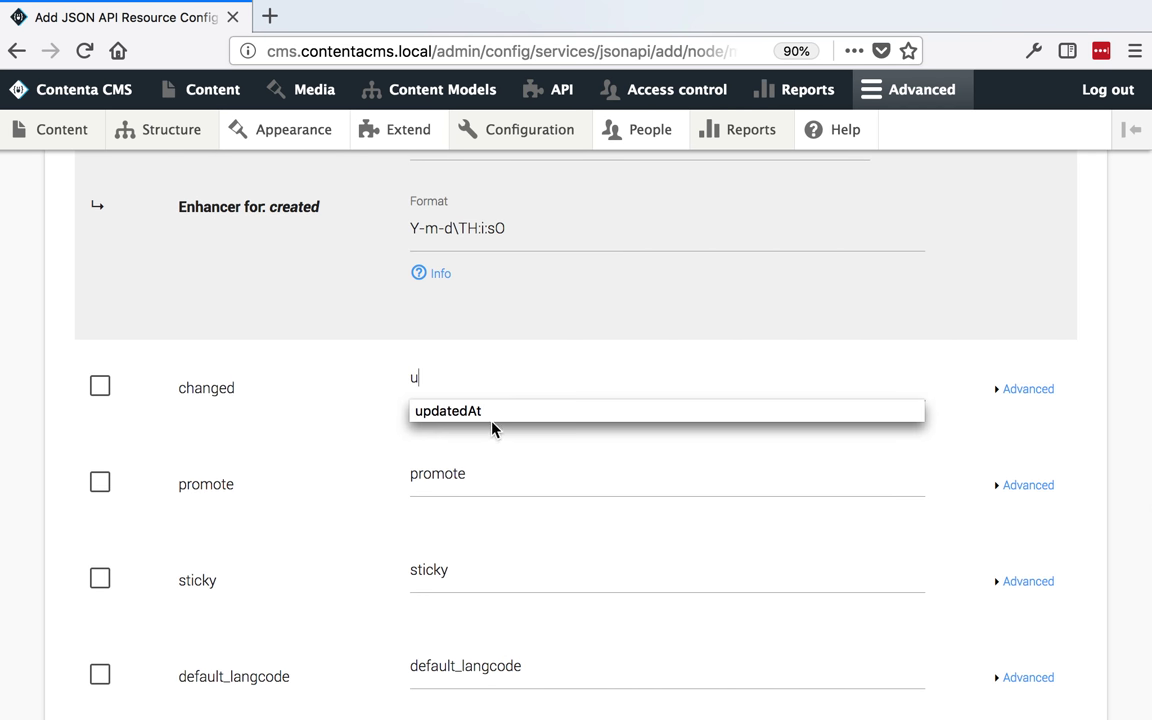
click(491, 416)
click(1027, 392)
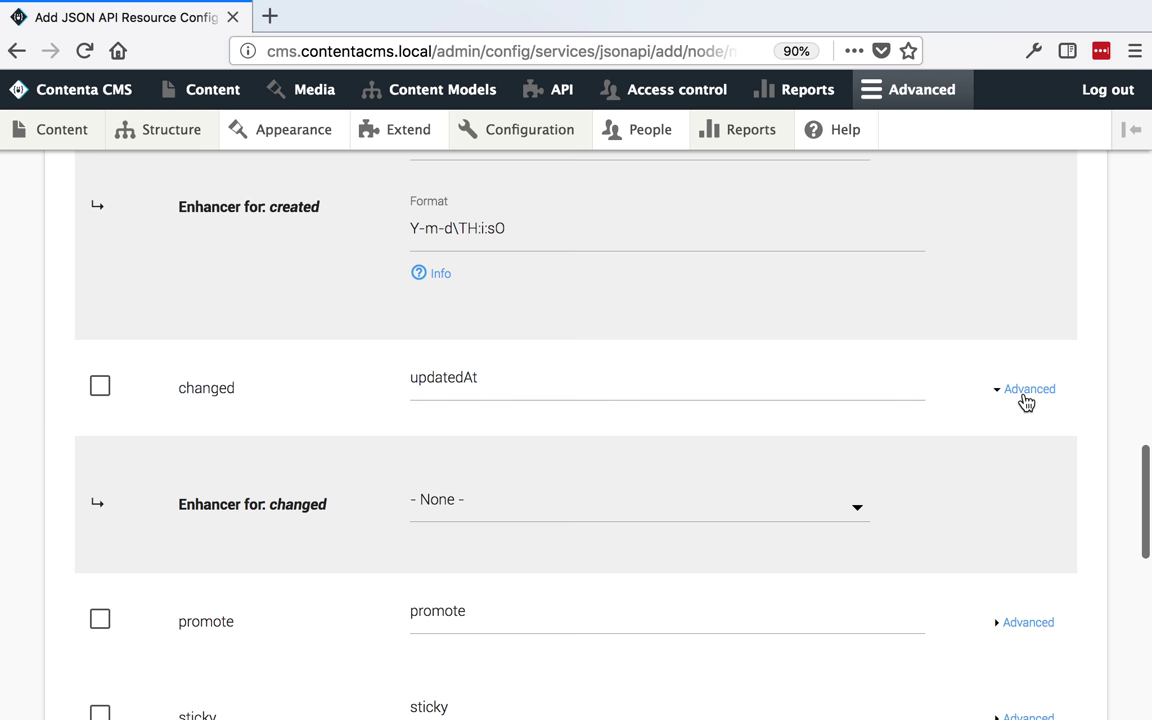
click(496, 508)
click(498, 505)
click(498, 505)
click(498, 505)
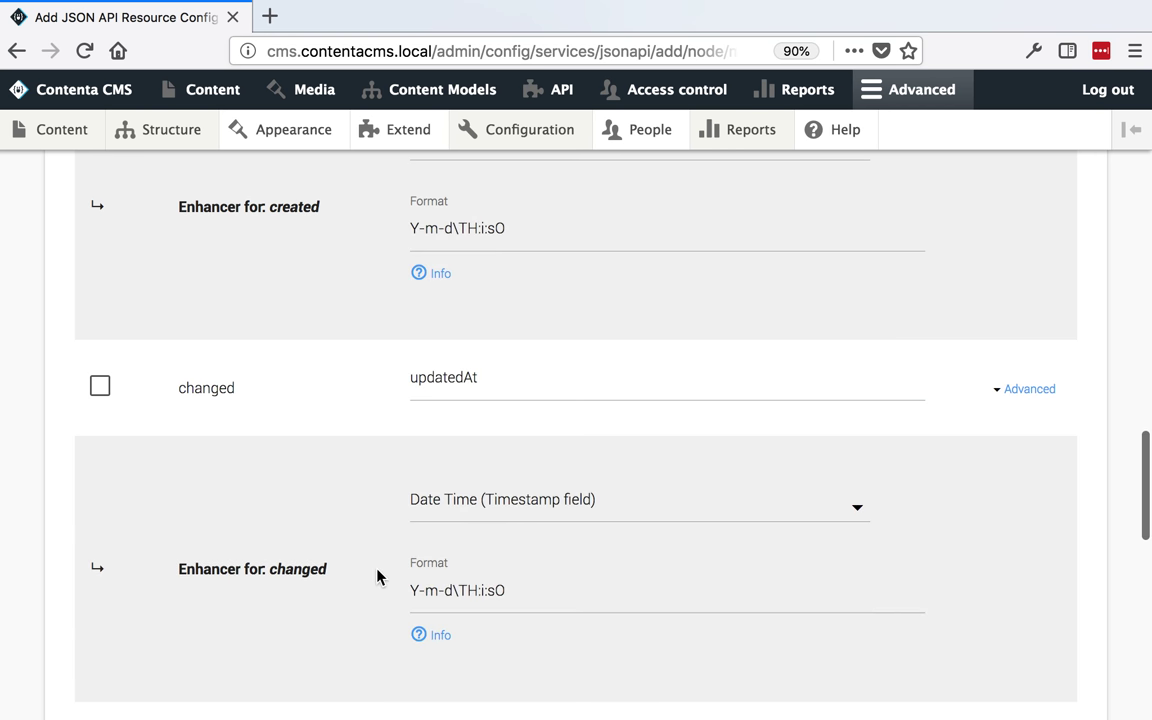
Set the alias of the promote field to isPromoted
scroll(375, 576, down, 5)
click(478, 265)
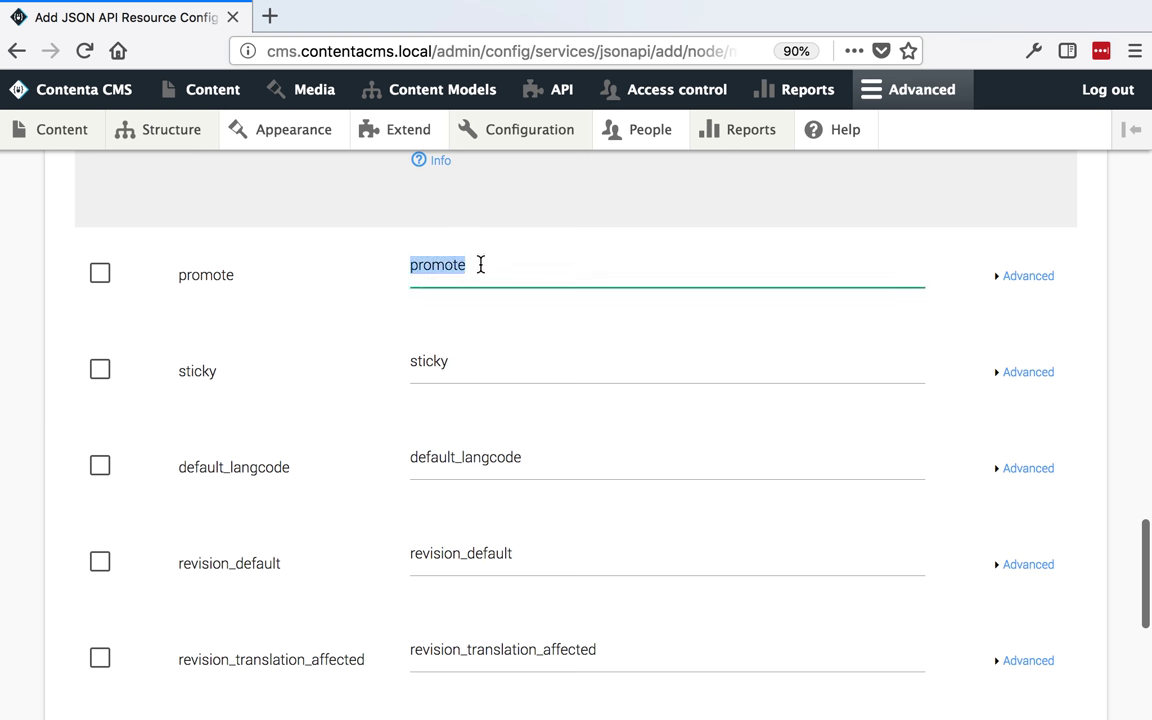
double_click(478, 265)
click(474, 300)
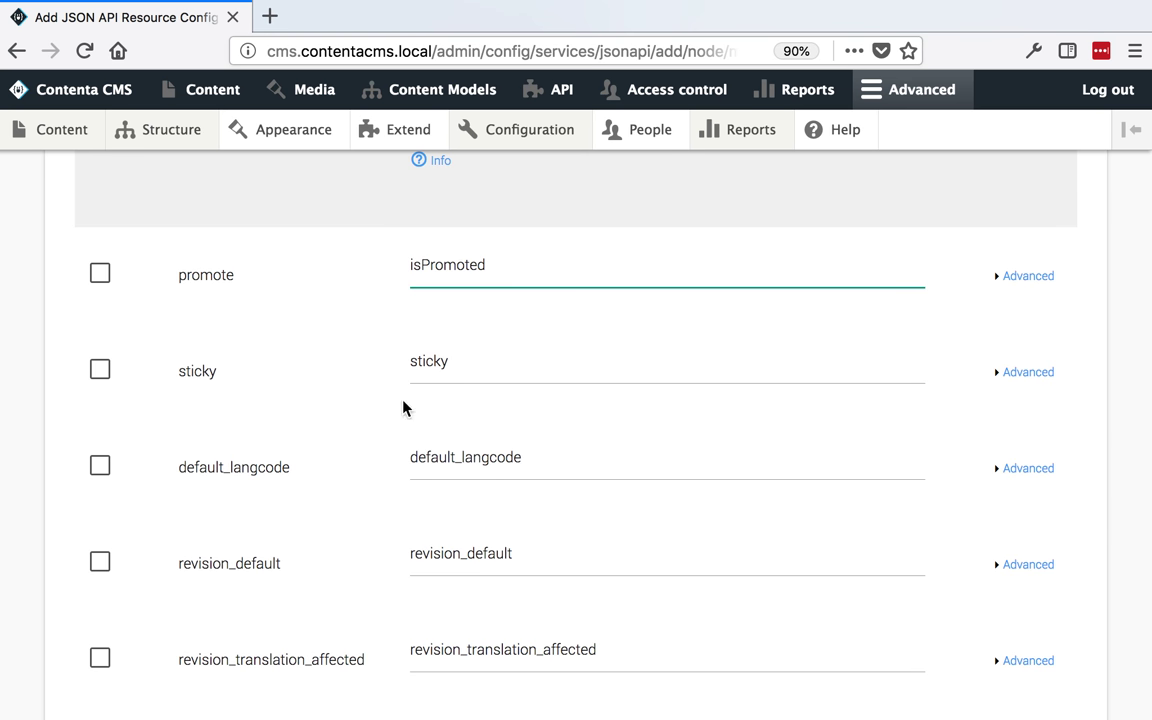
Disable the sticky, default_langcode, revision_default and revision_translation_affected fields
click(99, 372)
click(98, 432)
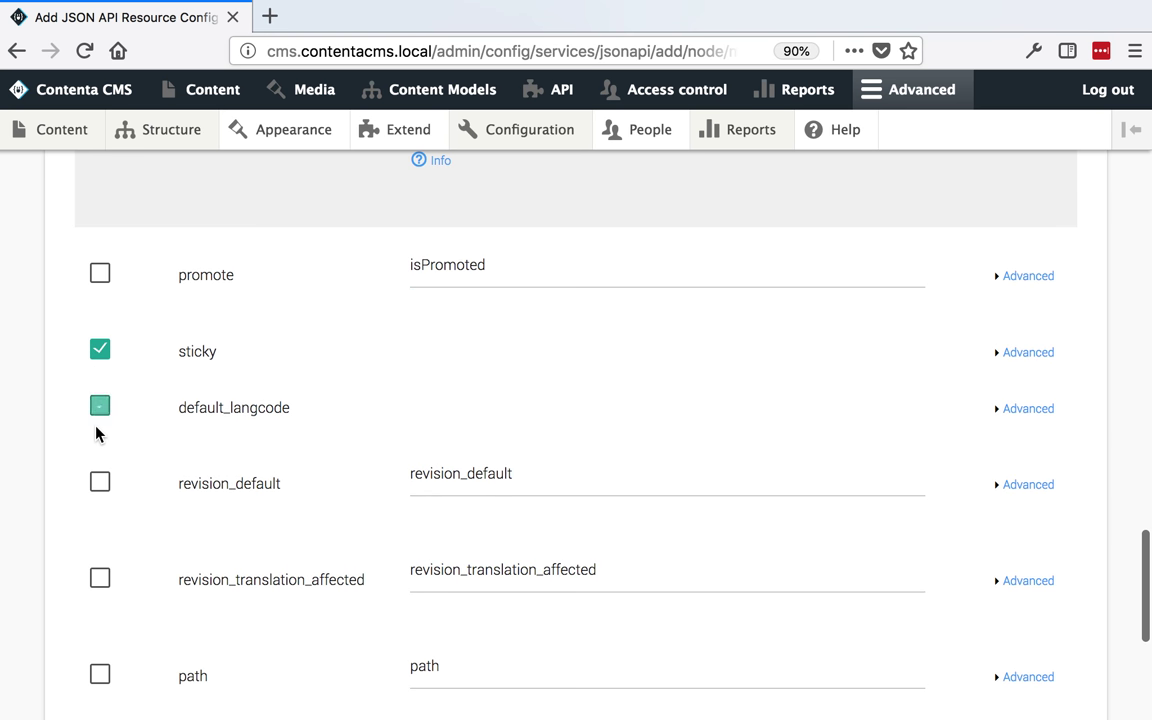
click(102, 487)
click(100, 519)
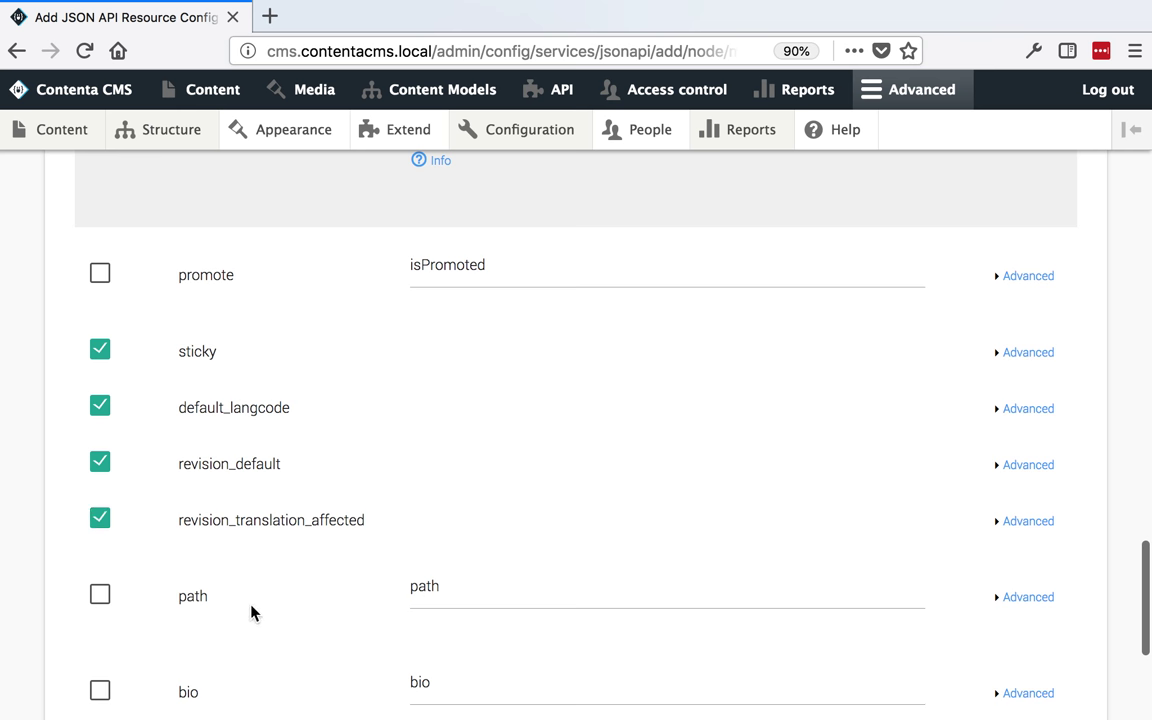
Open the API documentation in a new browser tab and expand the attributes in the Member collection get response schema
middle_click(557, 97)
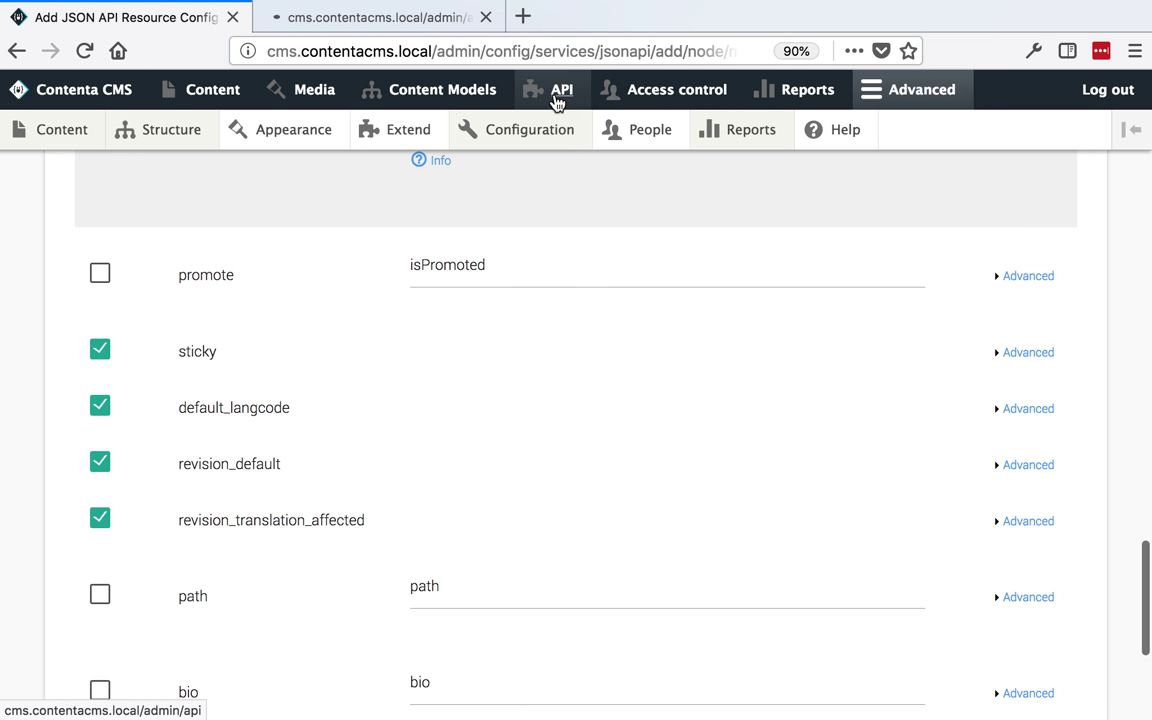
click(408, 16)
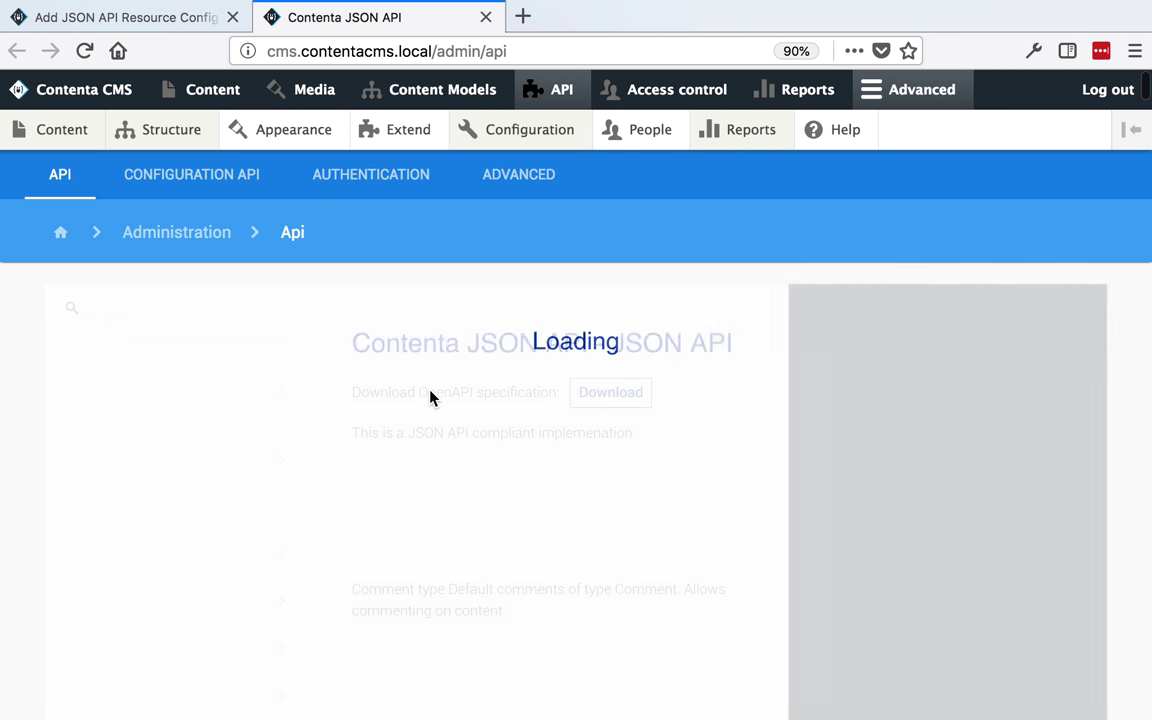
scroll(155, 500, down, 3)
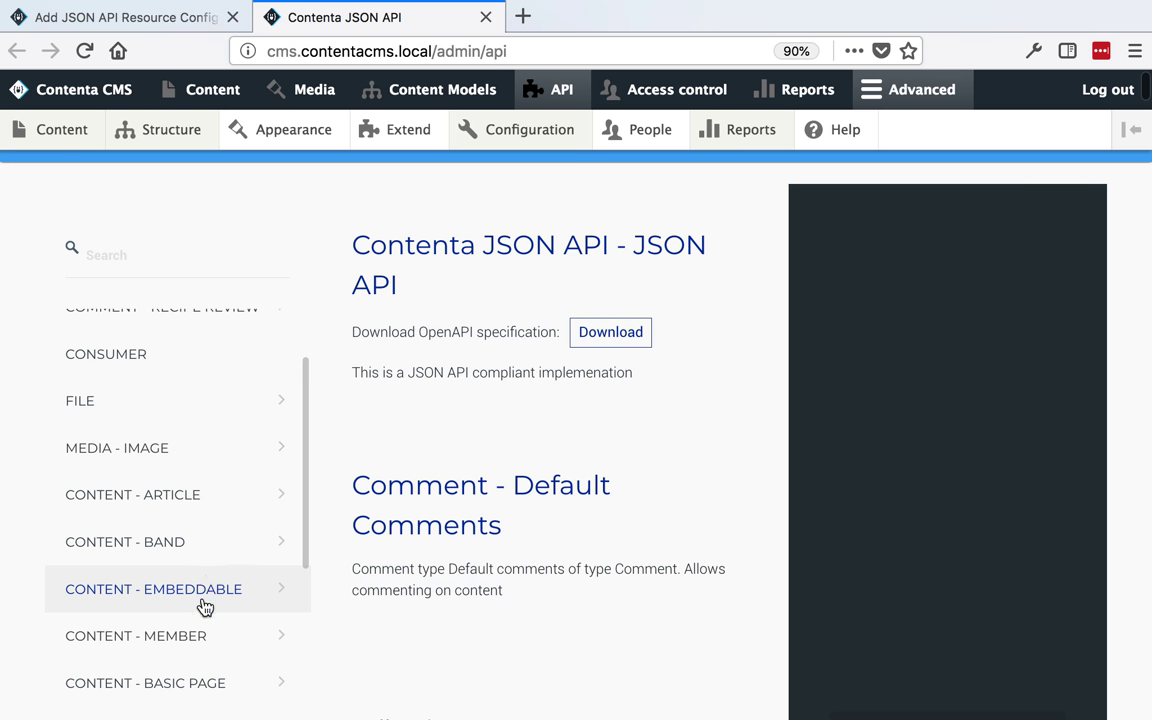
click(203, 637)
scroll(615, 423, down, 2)
click(579, 460)
scroll(580, 462, down, 5)
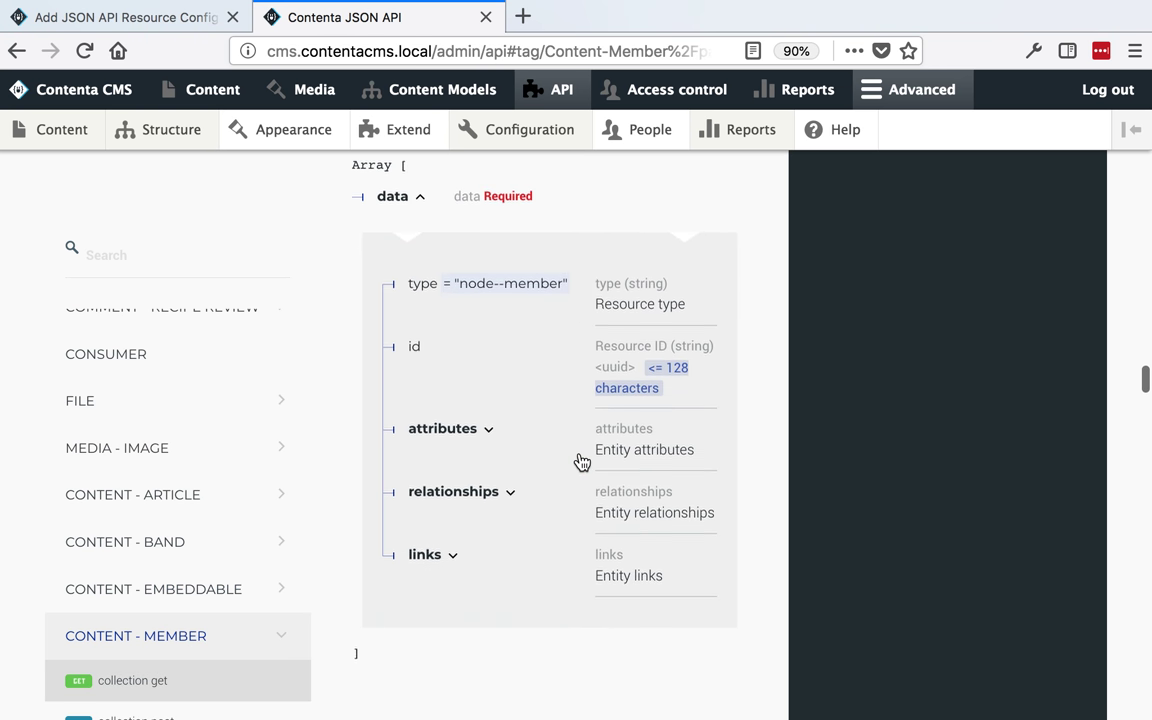
click(497, 440)
Examine the member attributes in the response schema, expanding the nested properties of path and bio
scroll(494, 437, down, 5)
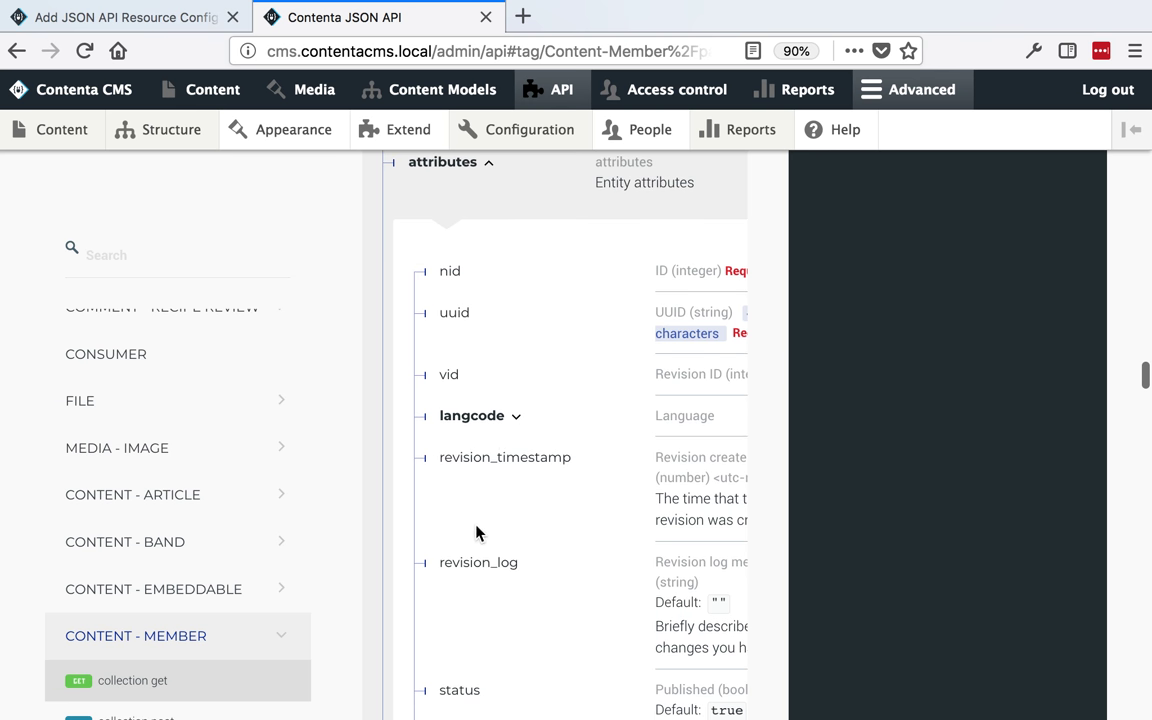
scroll(476, 533, down, 2)
scroll(476, 533, down, 10)
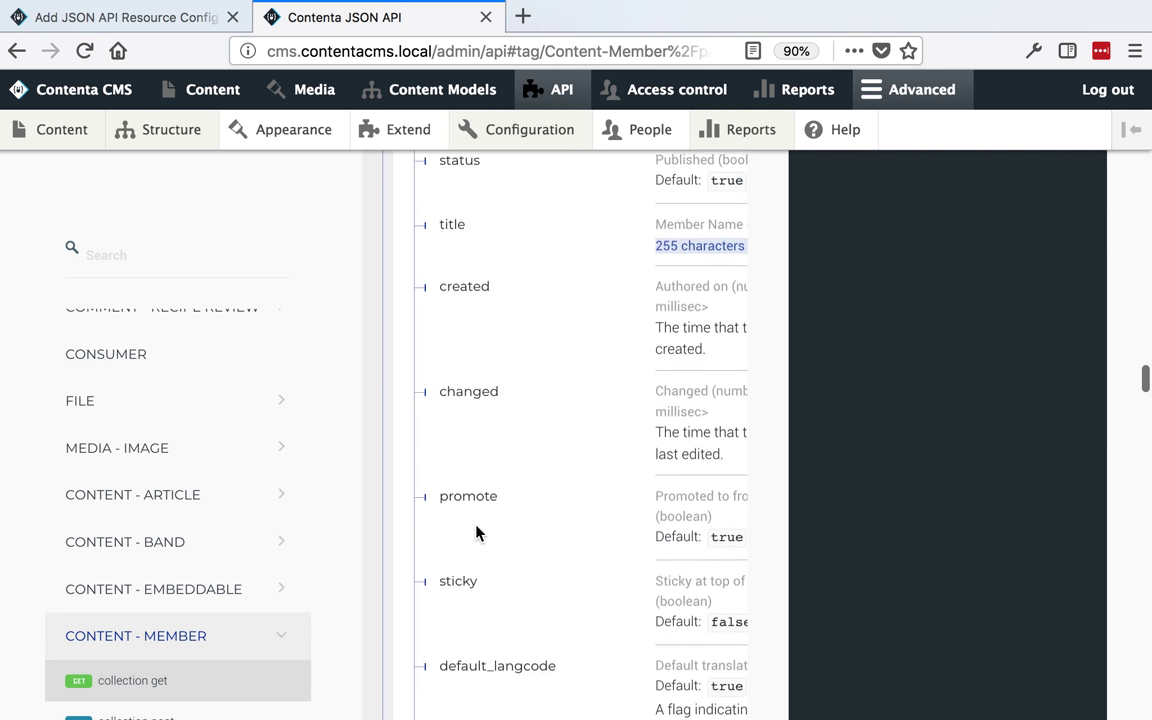
scroll(476, 533, down, 5)
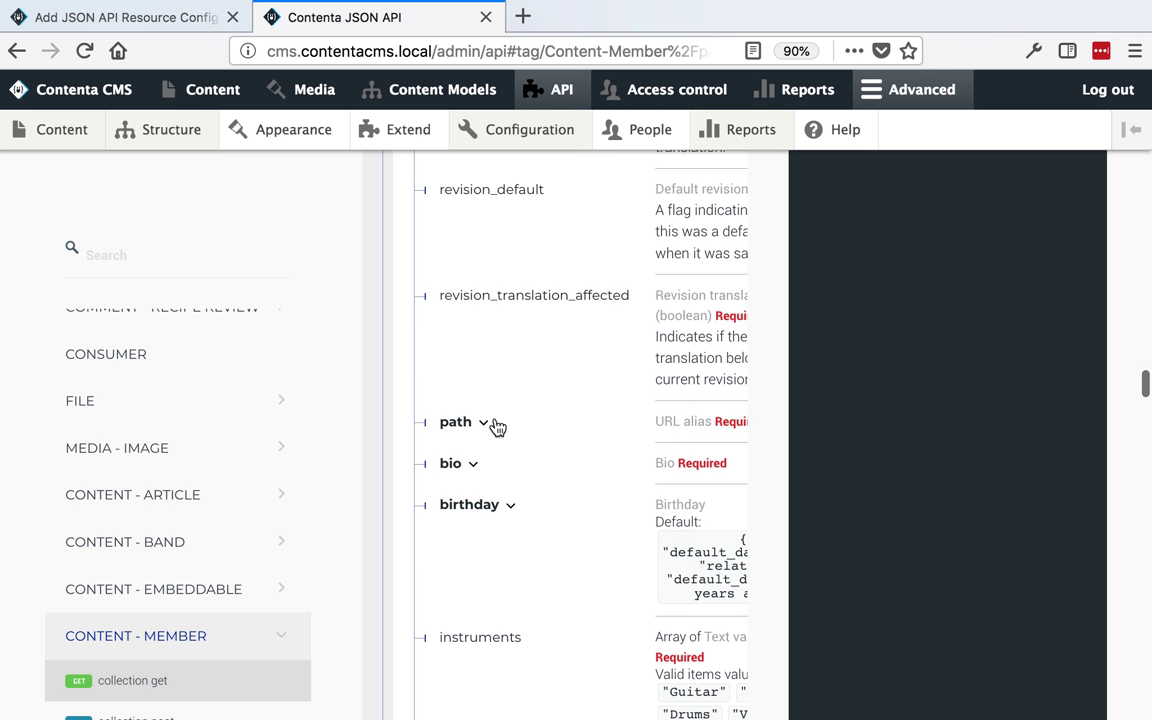
click(492, 424)
double_click(474, 508)
scroll(473, 506, down, 4)
click(470, 467)
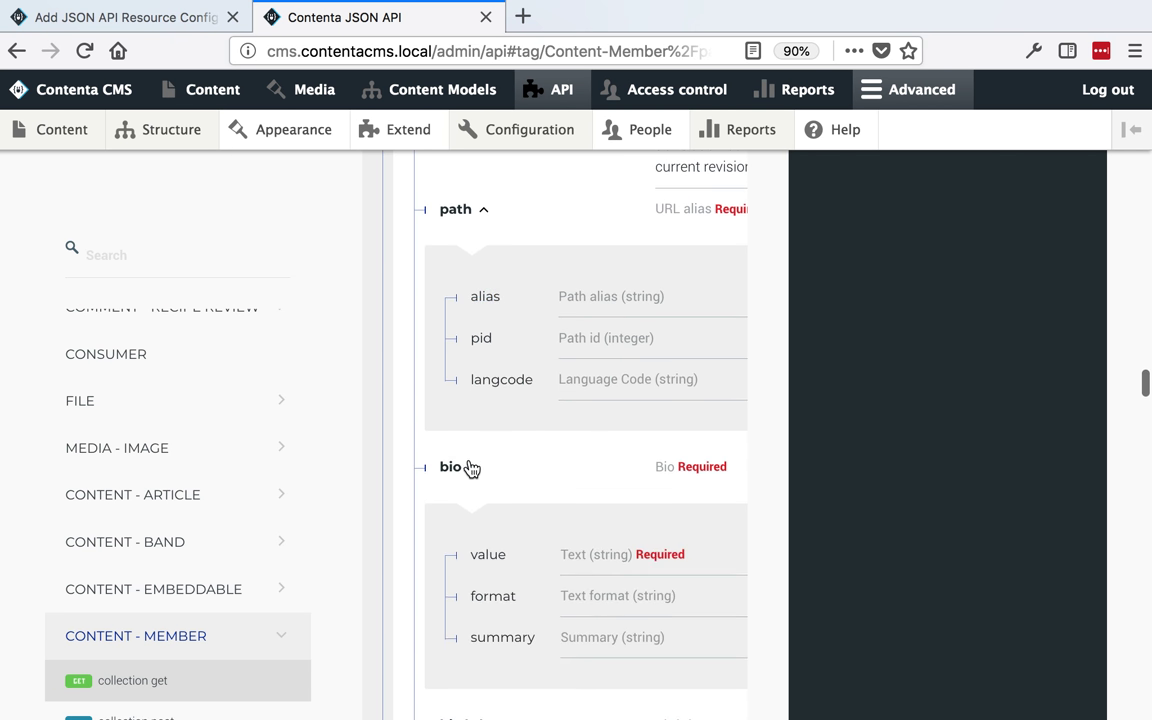
double_click(471, 551)
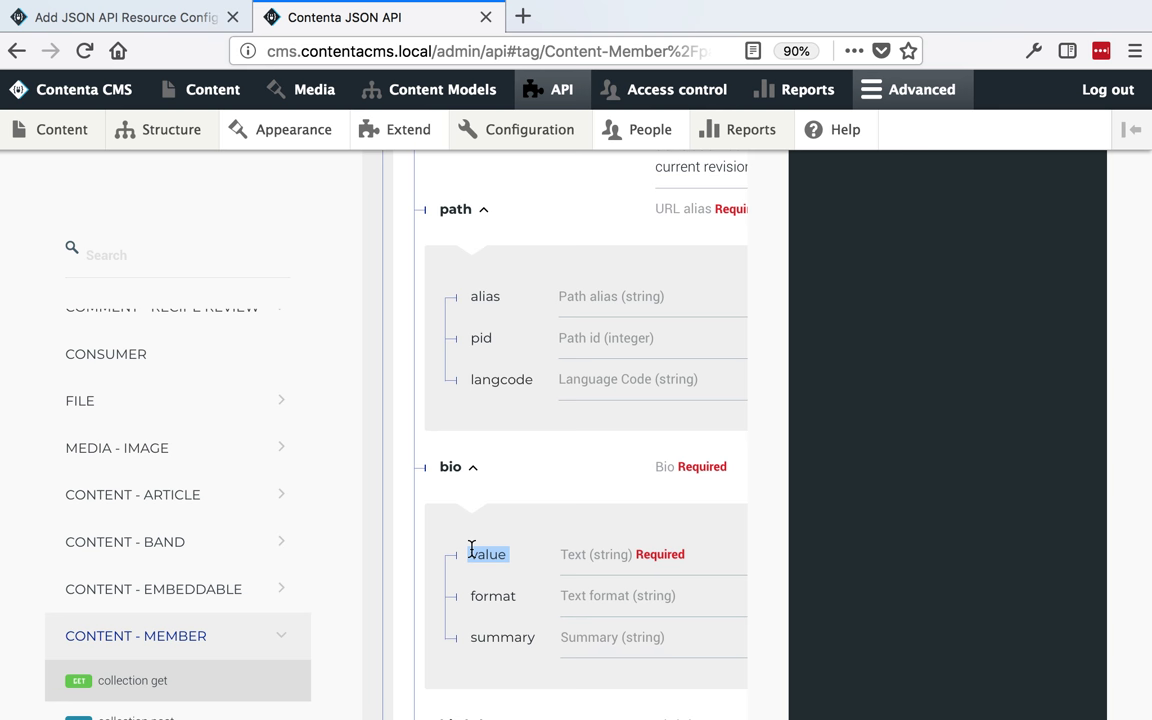
Back in the member resource configuration, assign the Single Nested Property enhancer to the path field with alias as its path
key(ctrl+shift+Tab)
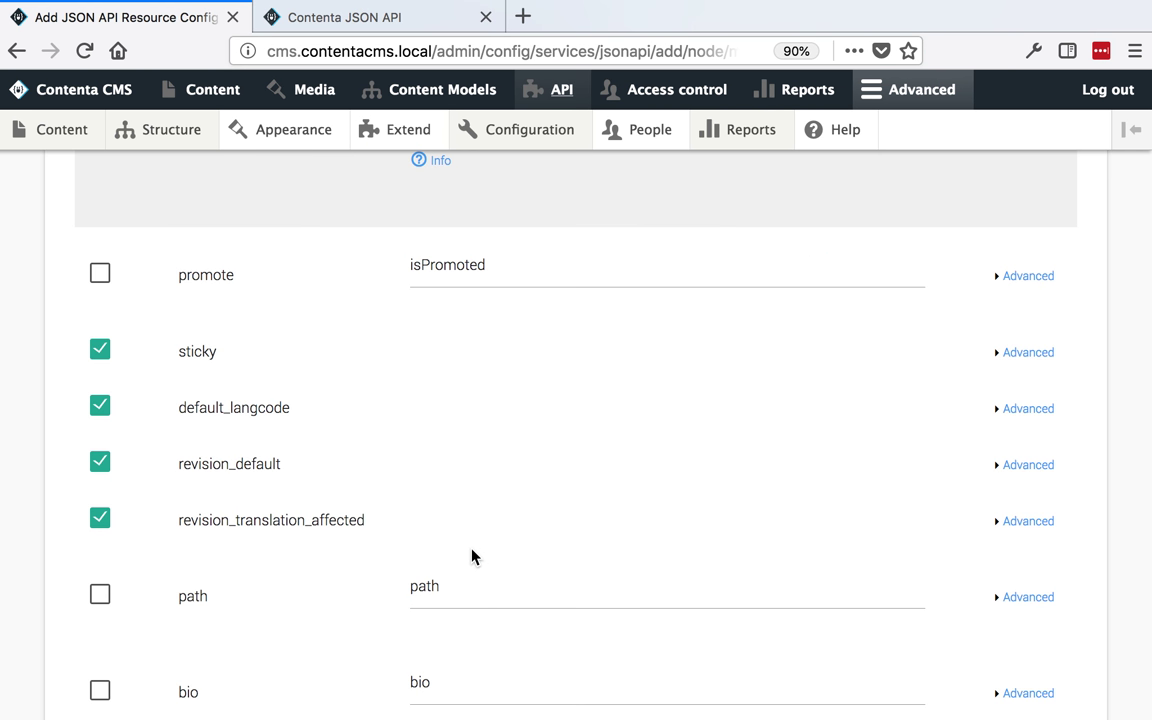
click(1034, 605)
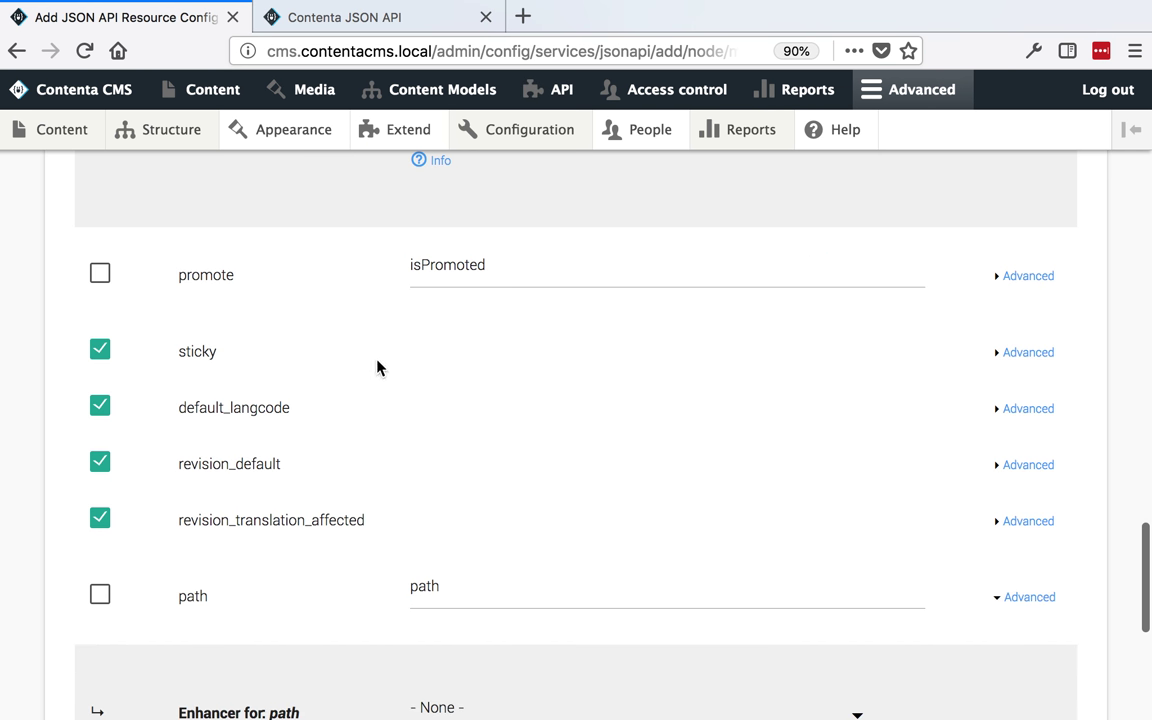
scroll(503, 673, down, 3)
click(524, 557)
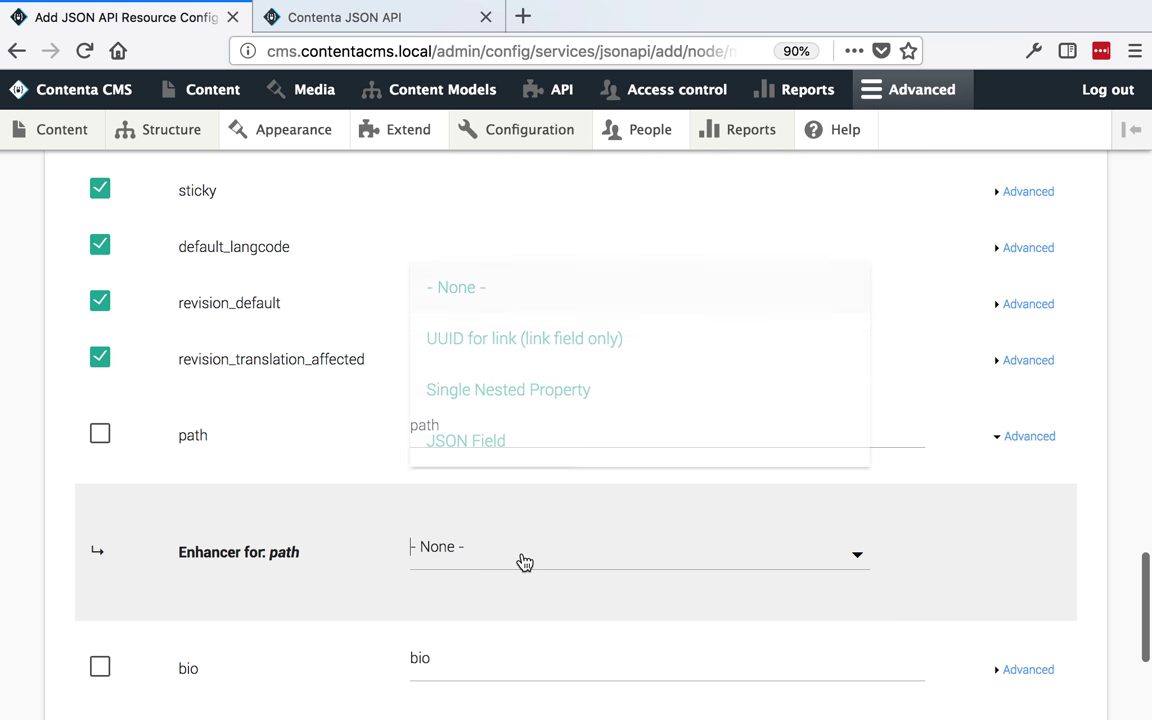
click(522, 387)
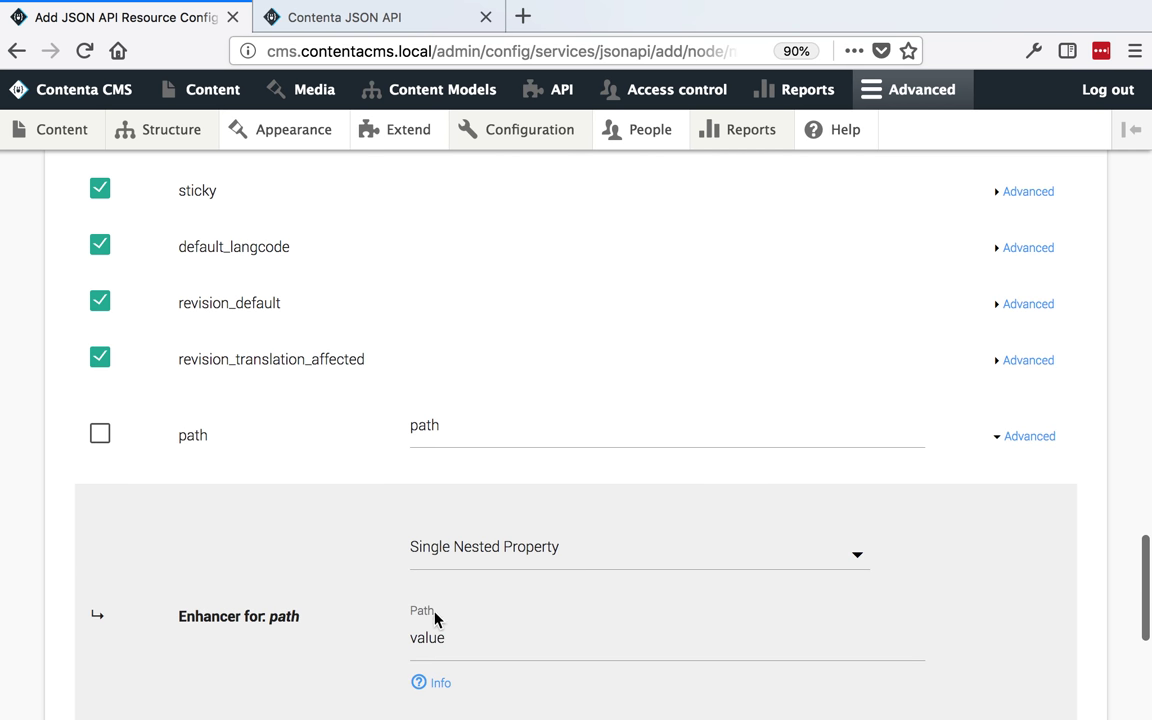
scroll(448, 635, down, 5)
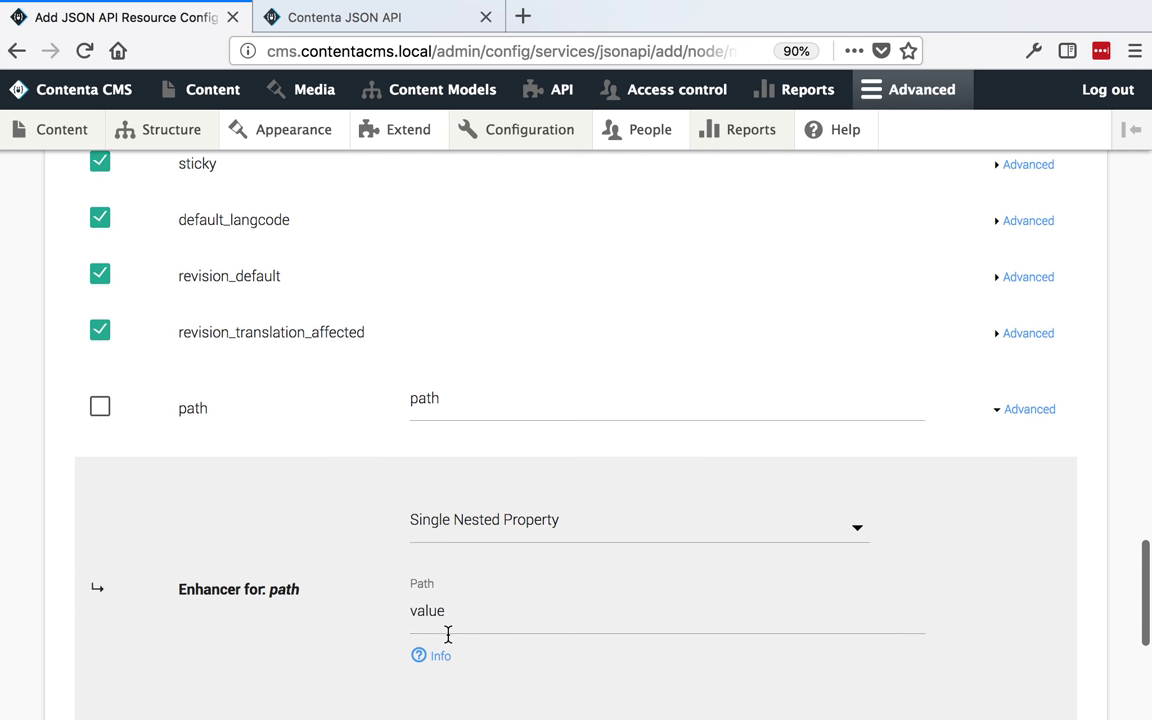
double_click(461, 410)
text(alias)
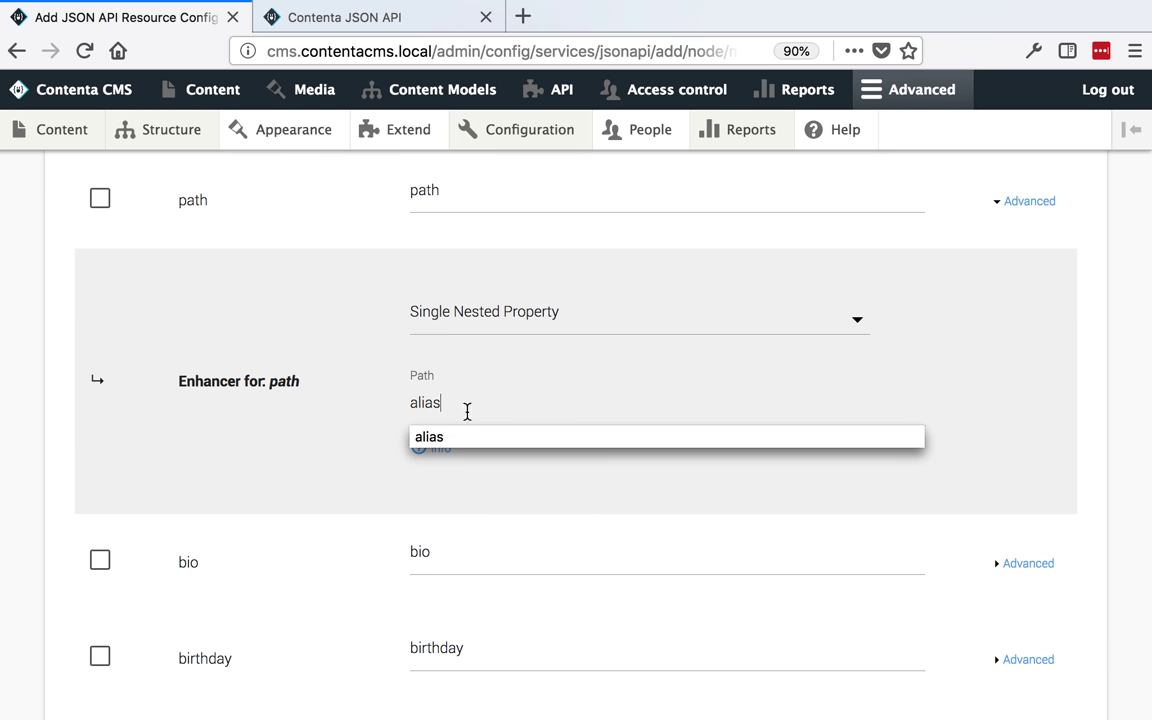
click(470, 436)
click(720, 538)
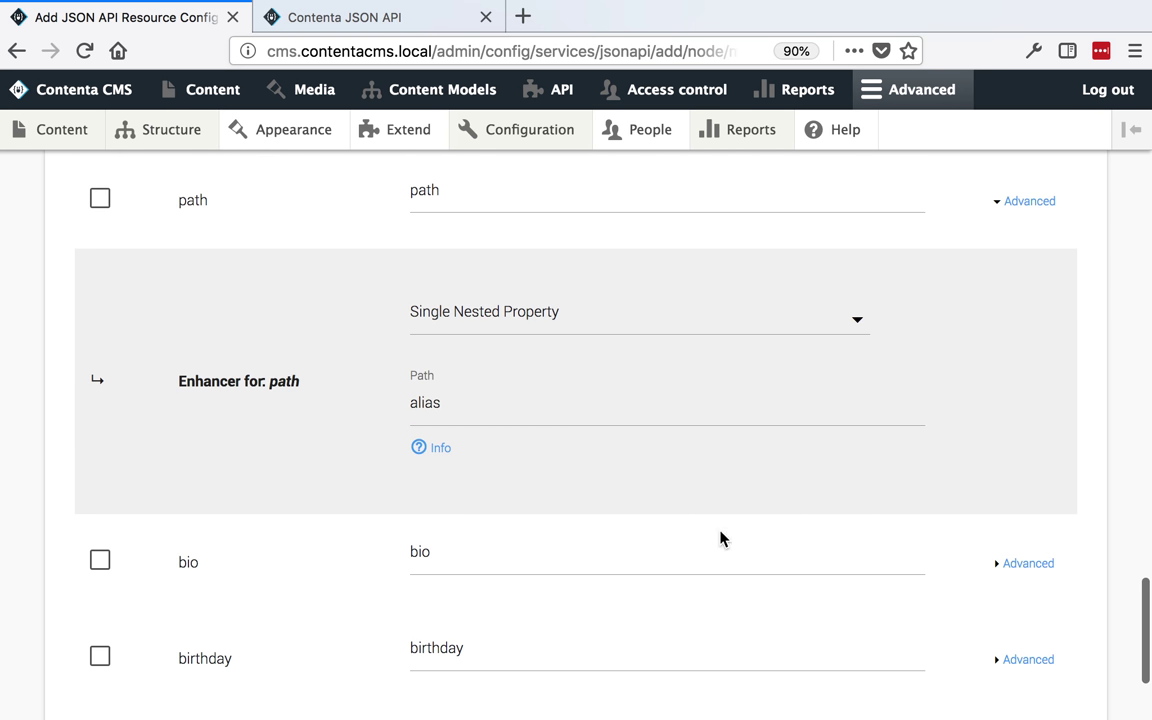
Assign the Single Nested Property enhancer to the bio field with value as its path
click(1030, 564)
scroll(680, 524, down, 5)
click(614, 350)
click(603, 451)
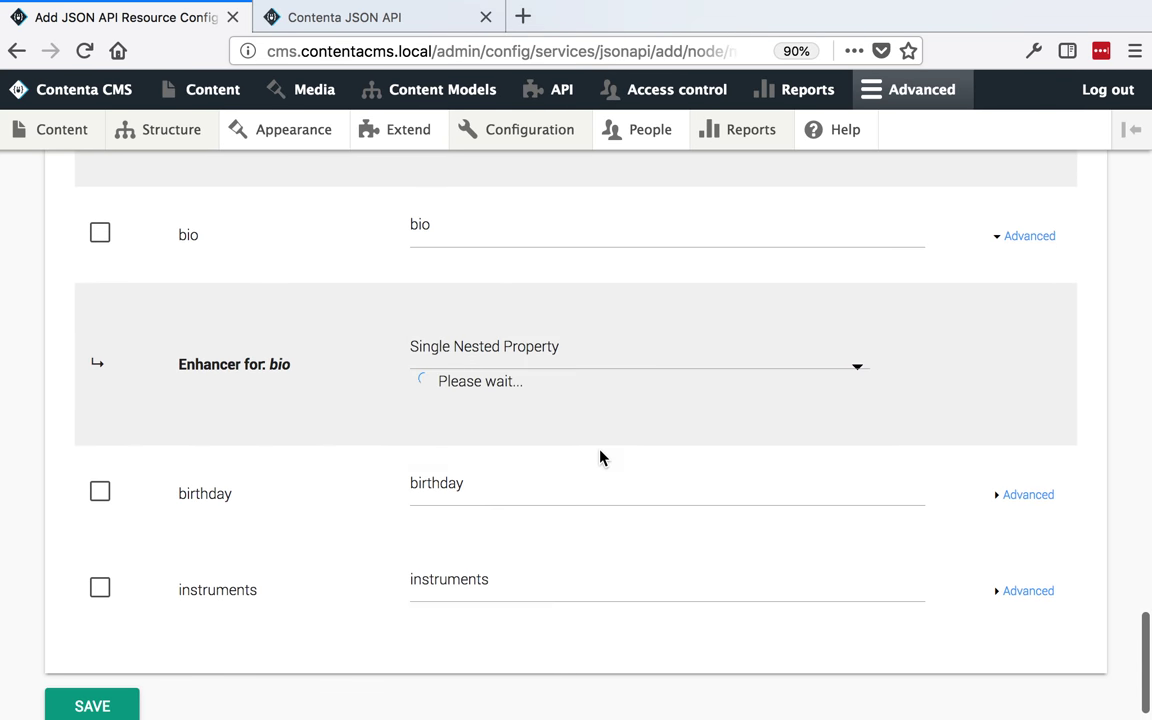
scroll(207, 541, up, 10)
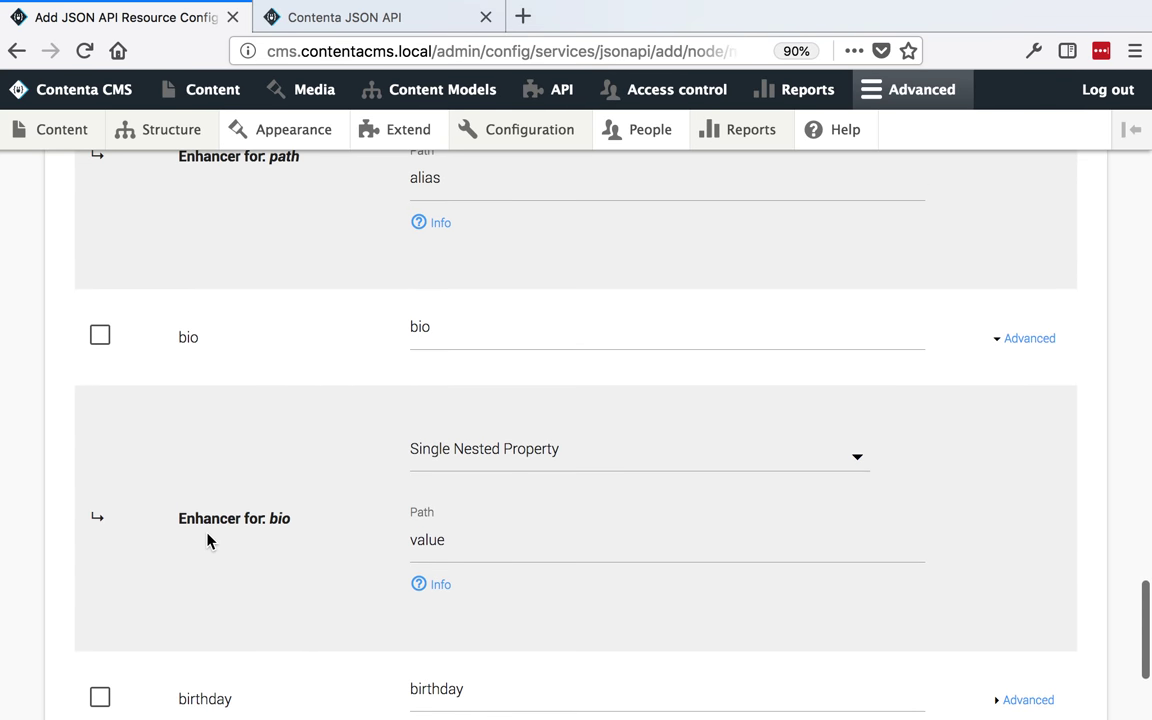
Save the member resource overwrites and filter the resource list by "mem"
scroll(207, 541, down, 10)
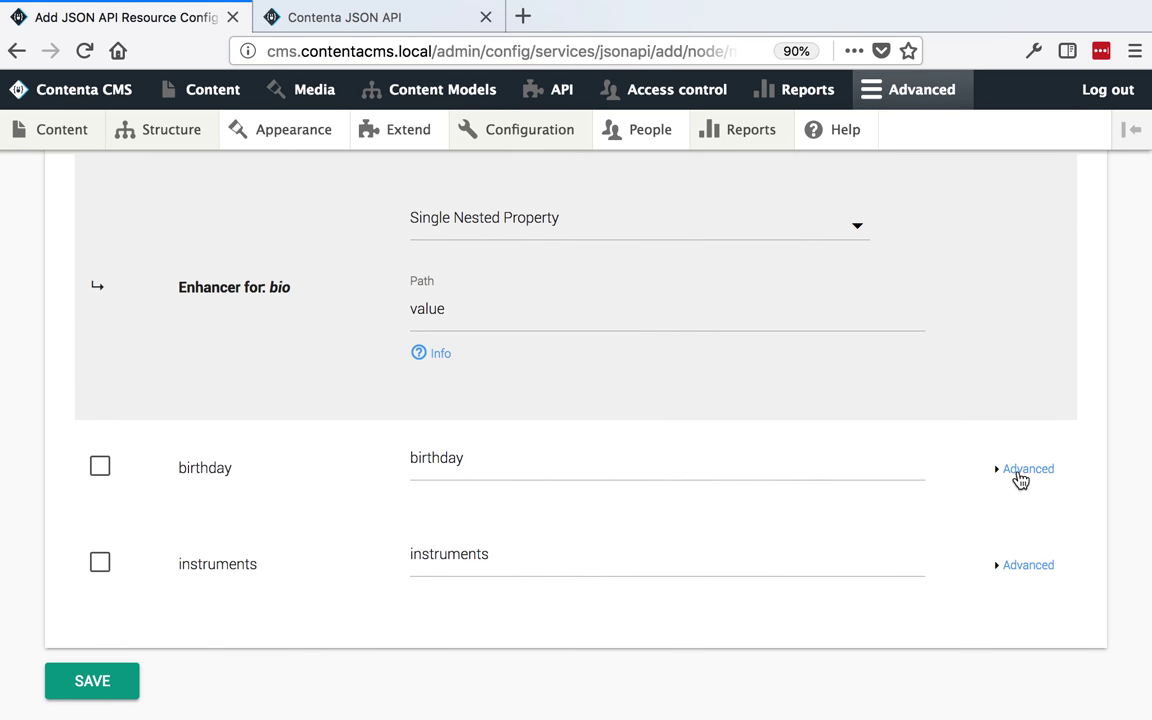
click(121, 677)
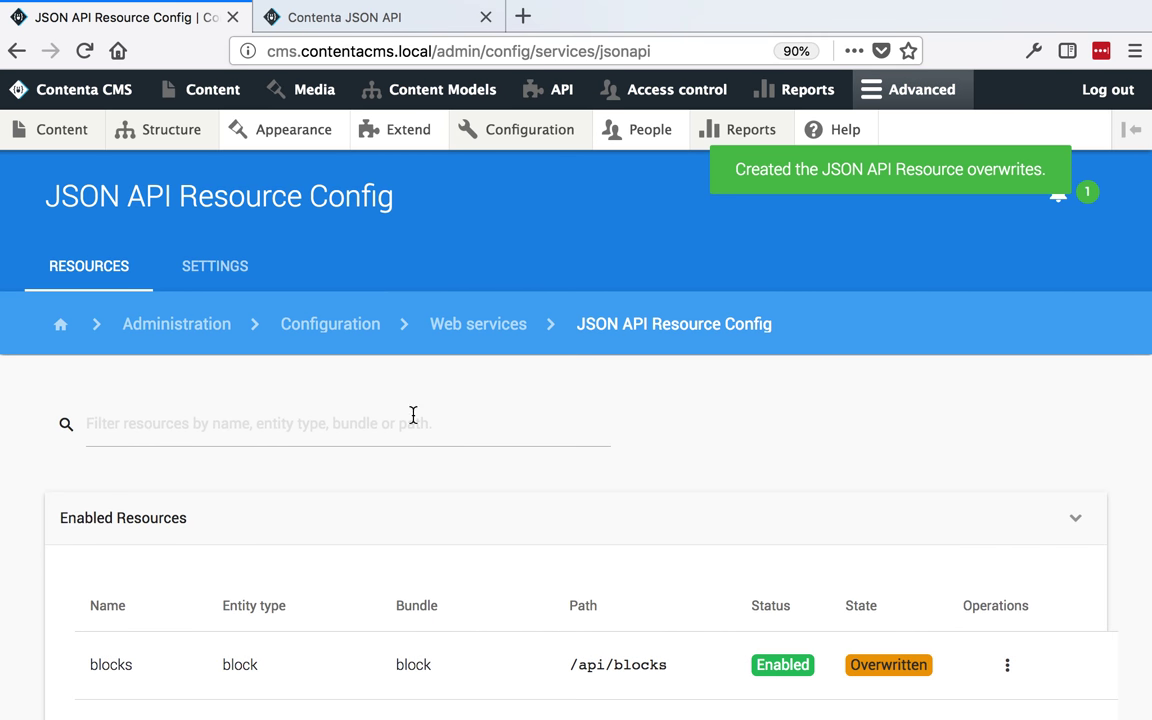
click(474, 420)
text(mem)
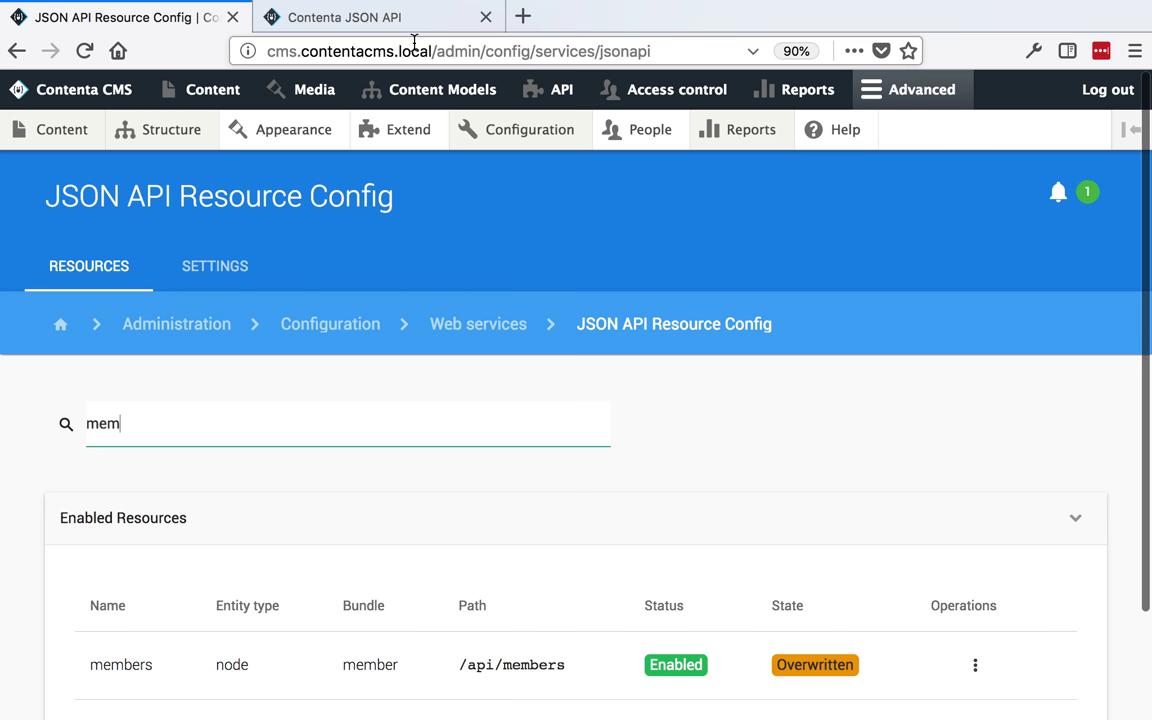
Close the old documentation tab and reopen the API documentation at the Member content type's individual get operation
click(486, 17)
click(545, 88)
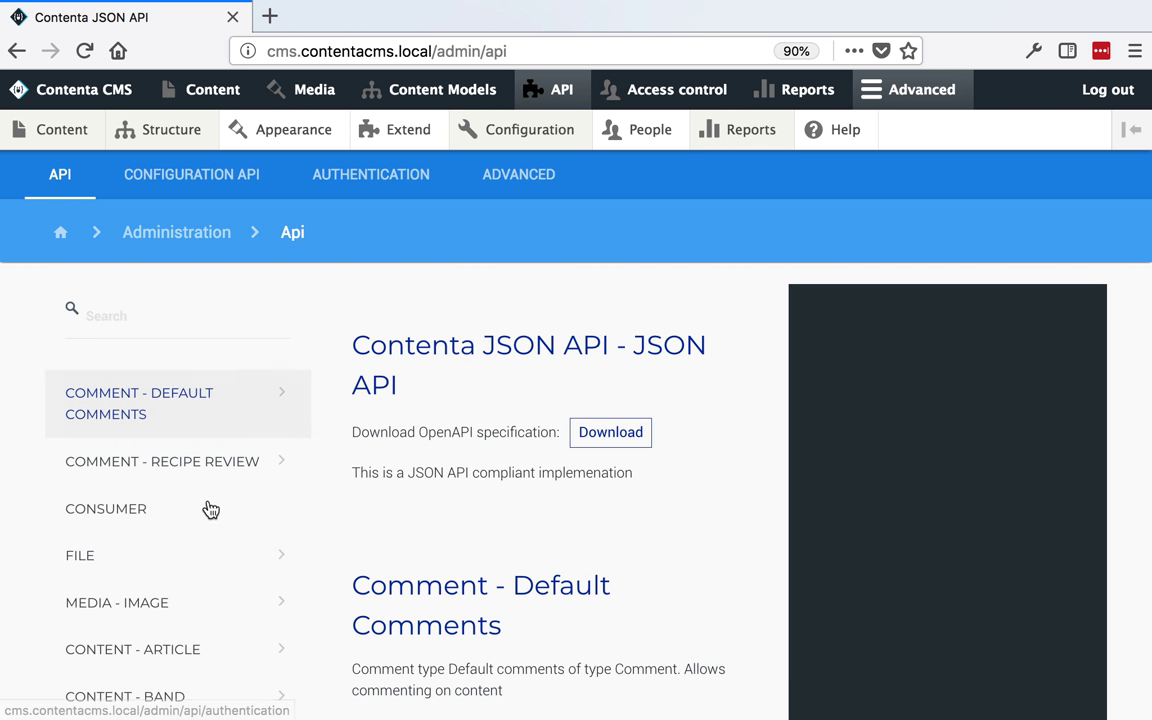
scroll(213, 509, down, 10)
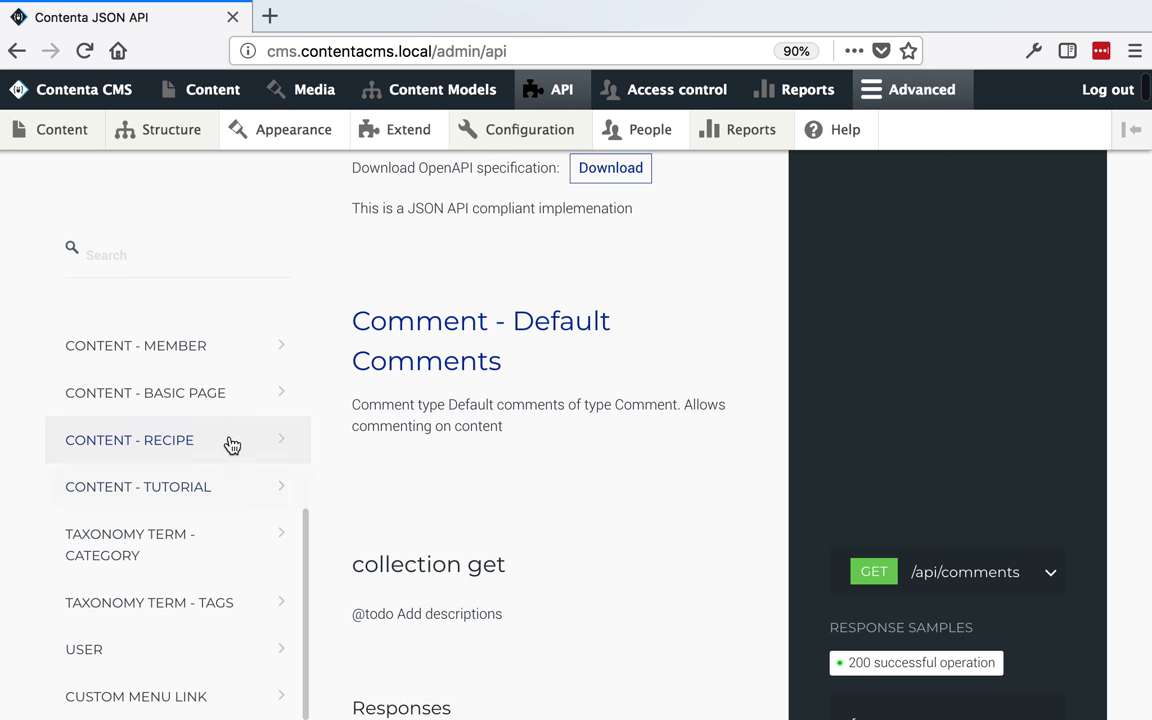
click(237, 352)
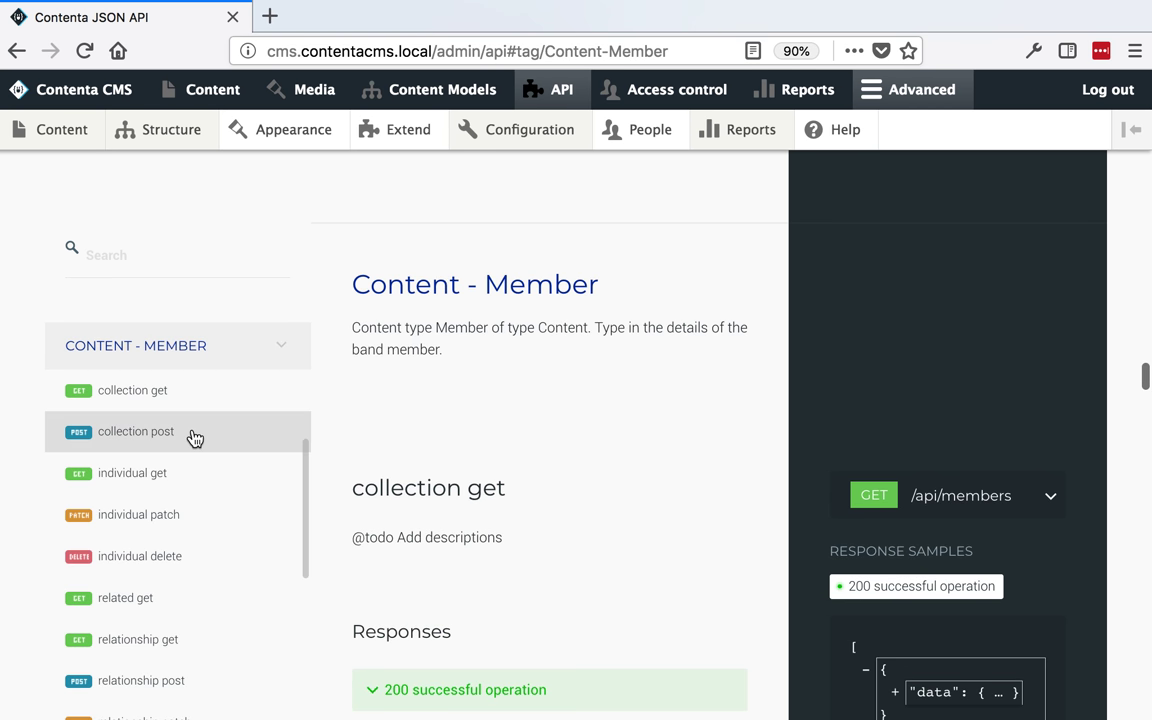
click(192, 476)
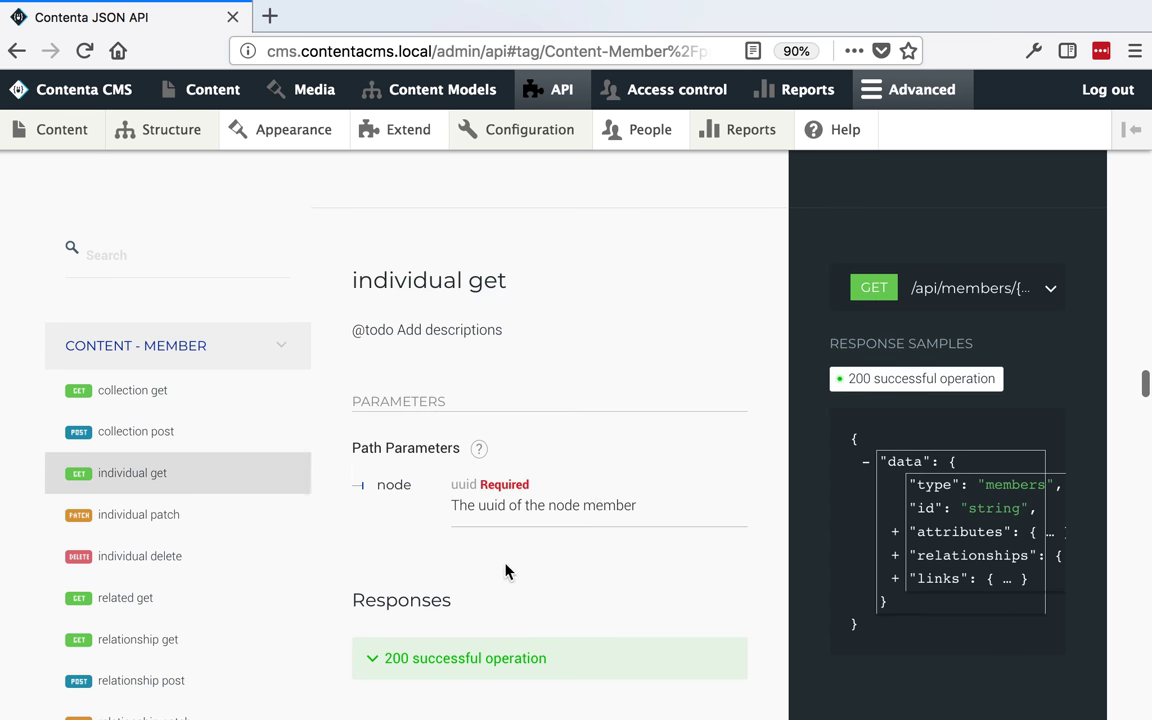
Expand the attributes in the individual get response schema and examine the member's field names
scroll(504, 568, down, 3)
click(514, 460)
scroll(509, 463, down, 6)
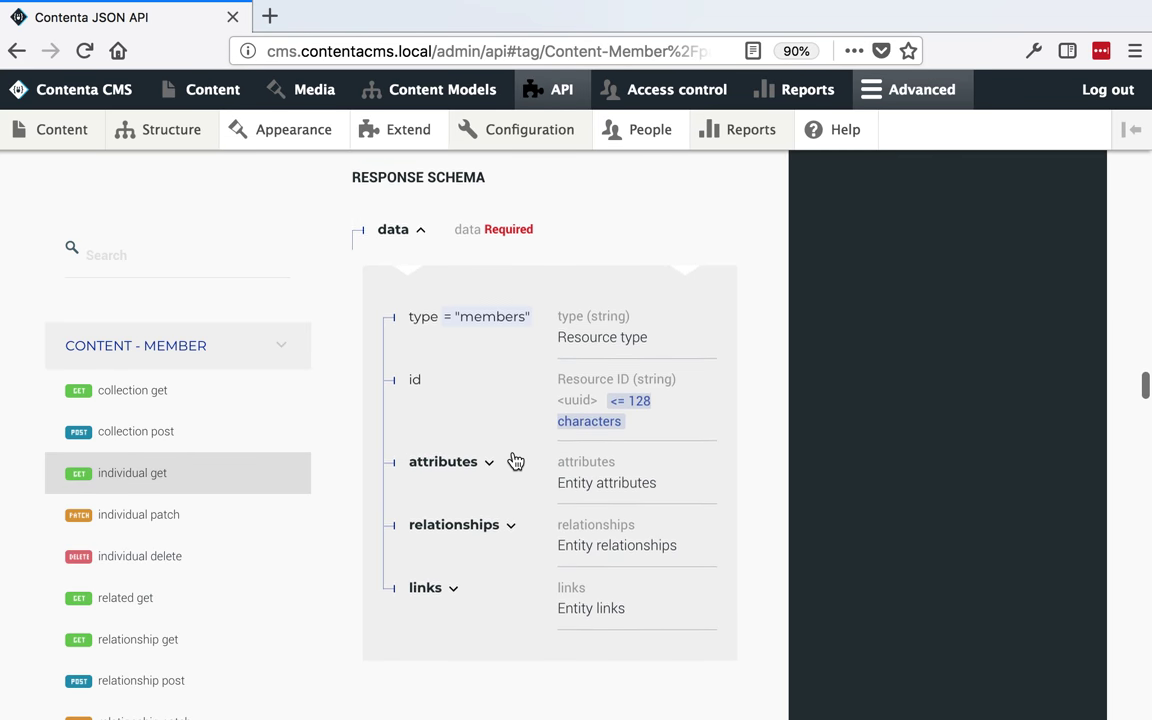
click(495, 411)
scroll(495, 416, down, 5)
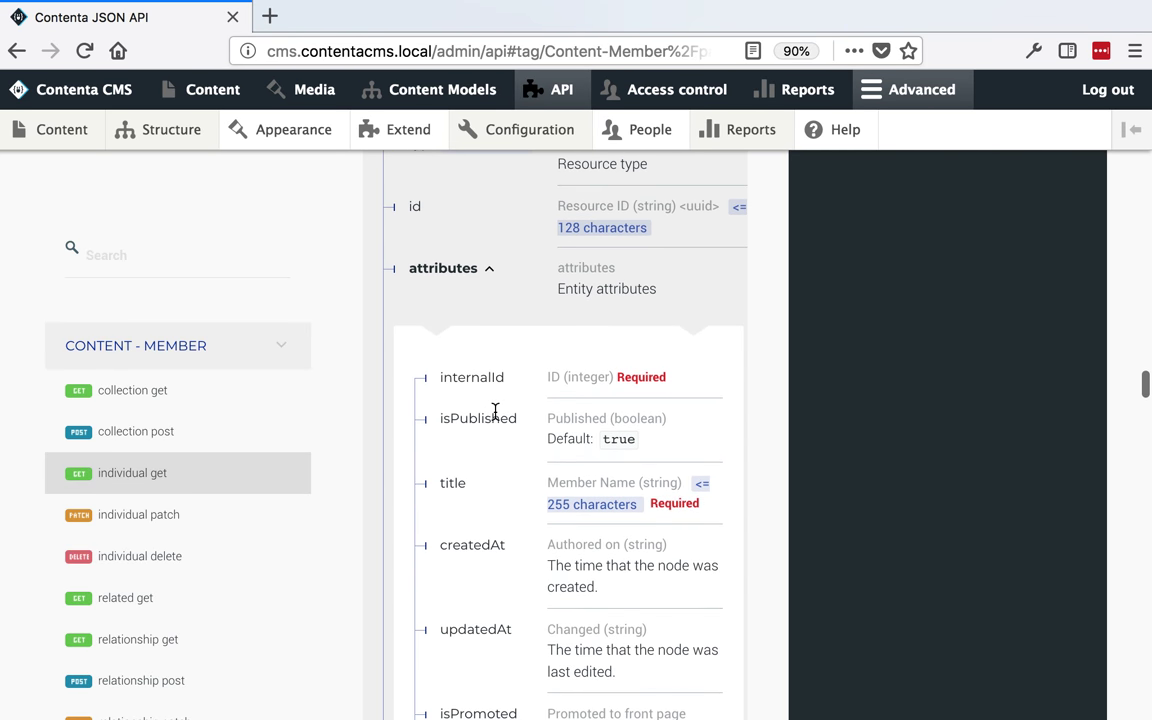
Examine the type and description of the createdAt attribute in the member response schema
triple_click(574, 407)
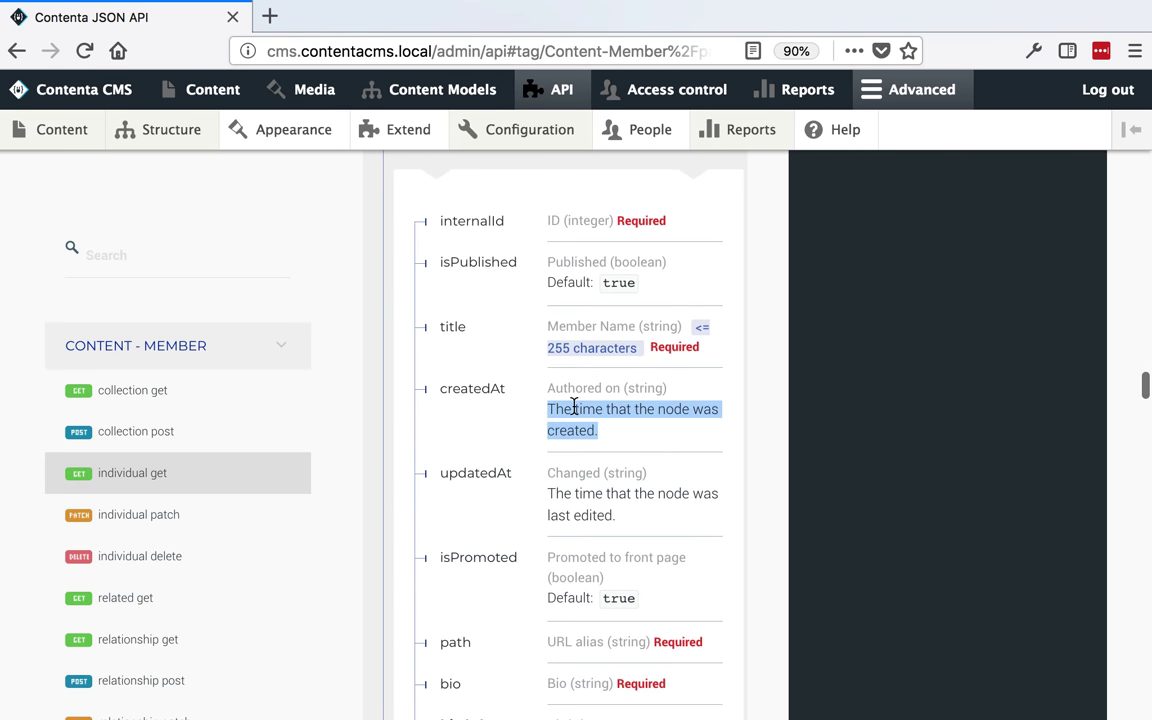
click(645, 404)
double_click(643, 388)
scroll(535, 612, down, 2)
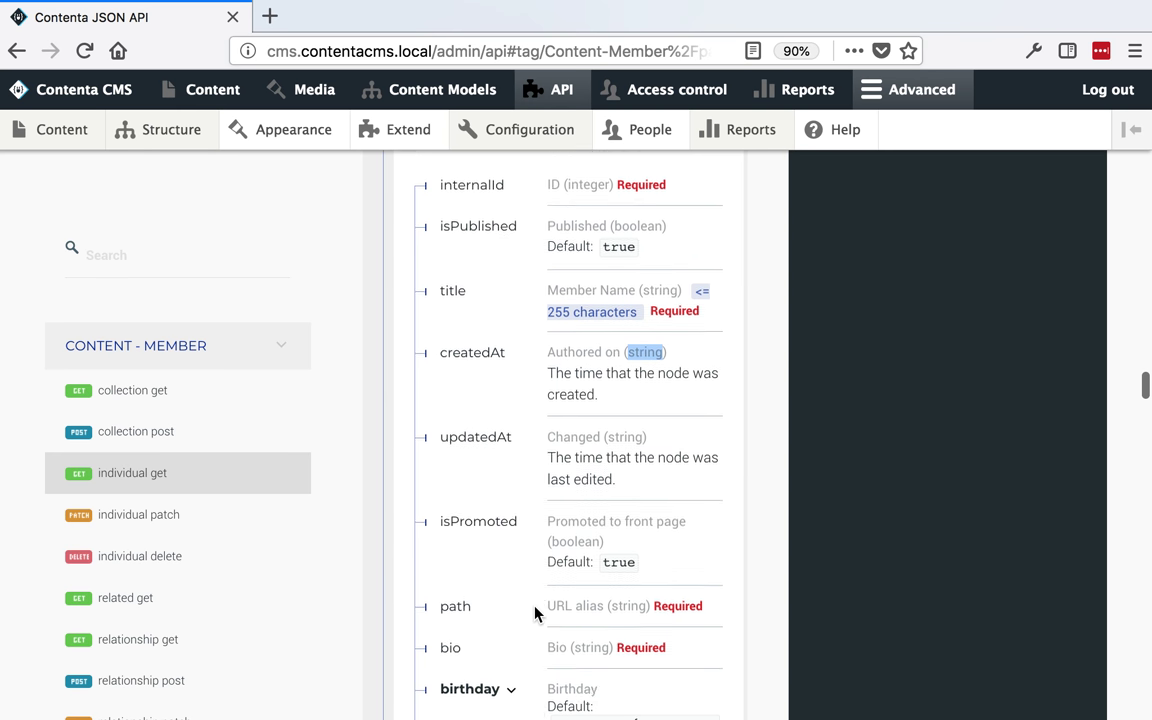
scroll(535, 612, down, 1)
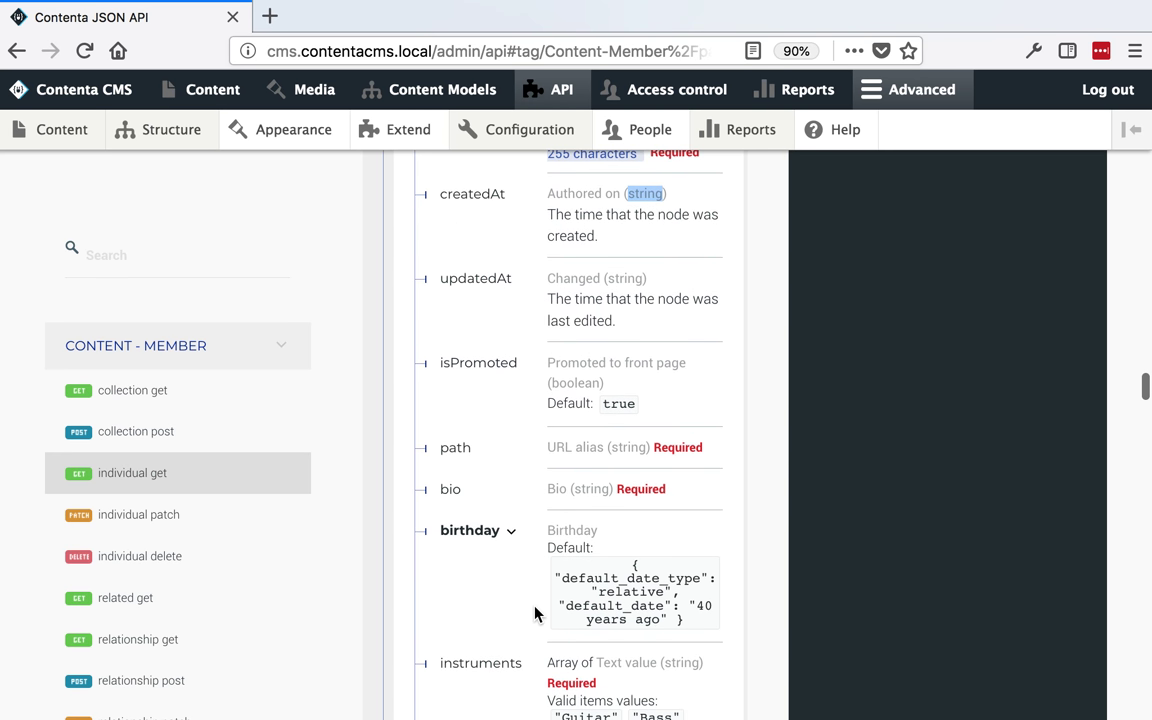
Check the birthday attribute's nested fields, collapse it again, and review the valid item values of the instruments attribute
click(515, 536)
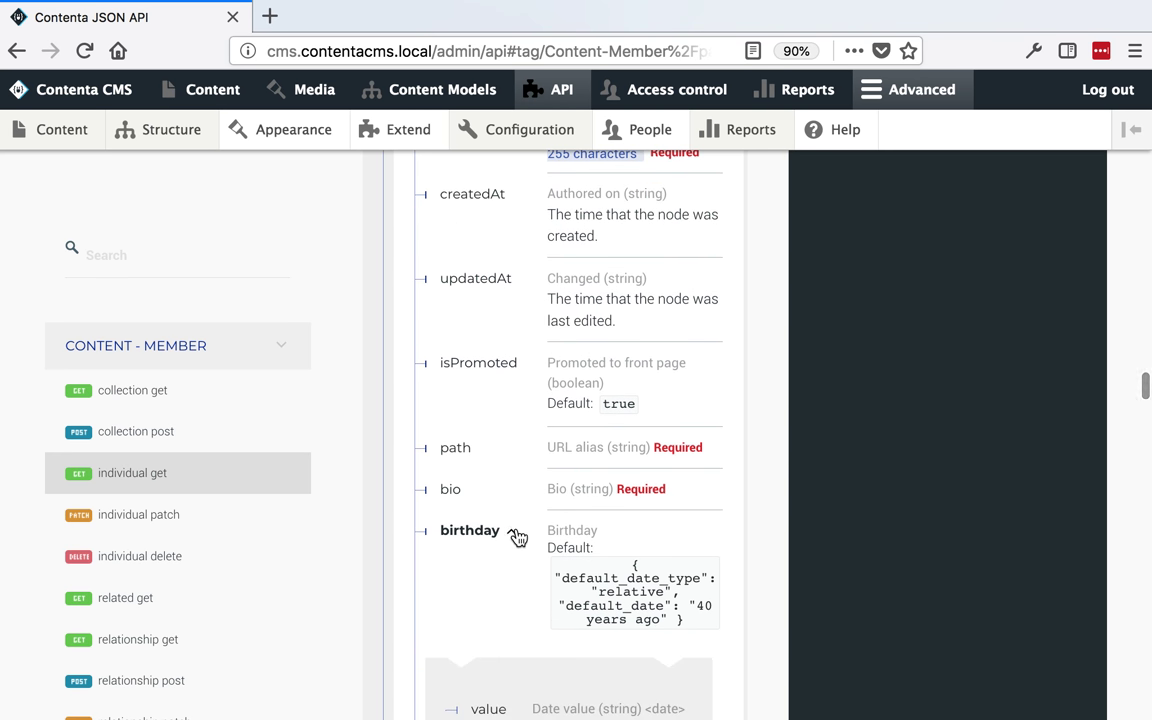
click(515, 536)
scroll(516, 538, down, 5)
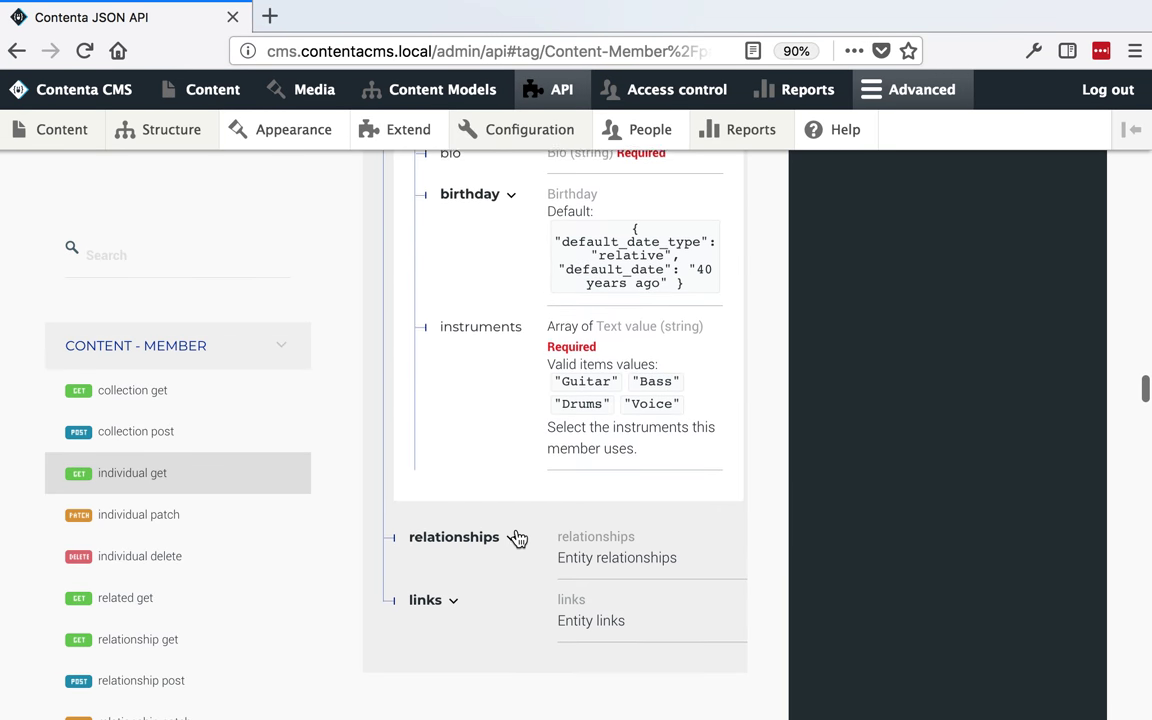
scroll(516, 538, up, 3)
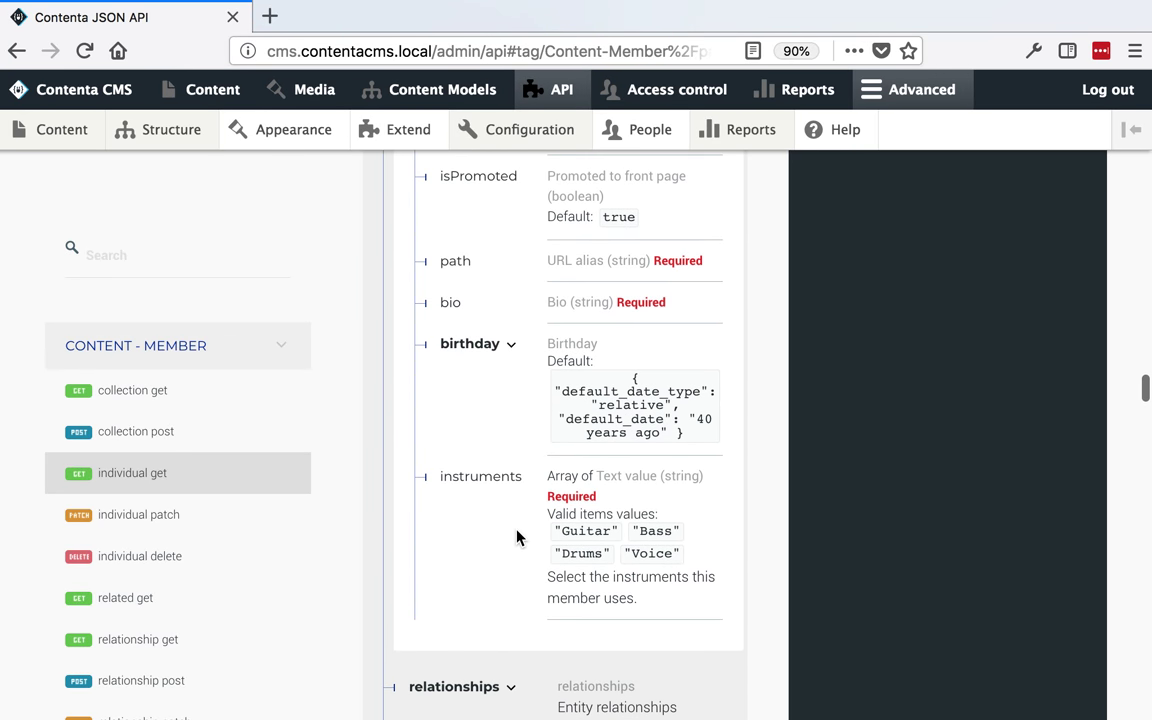
scroll(517, 535, up, 1)
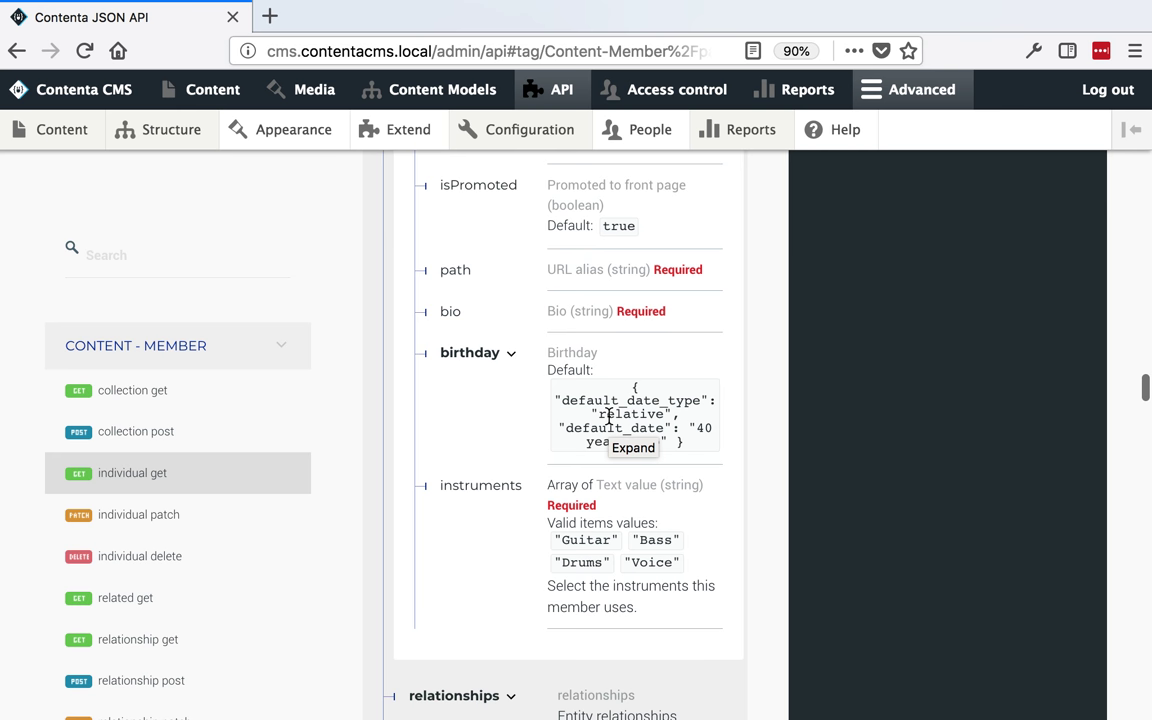
double_click(563, 541)
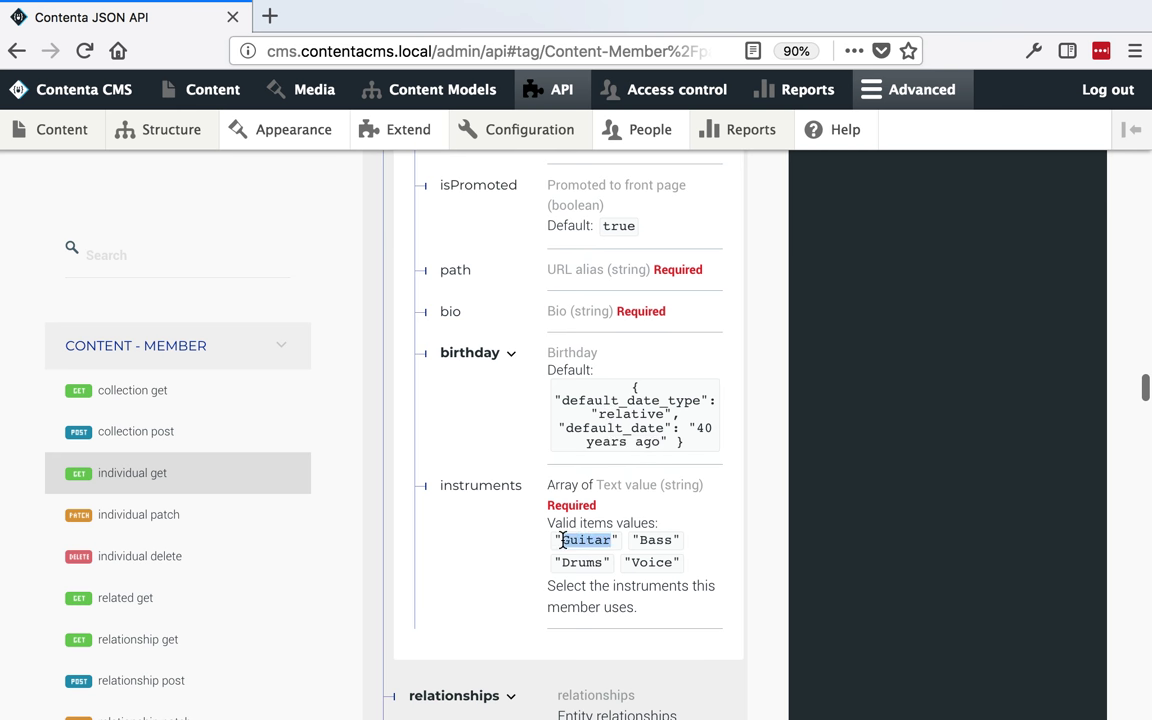
double_click(654, 562)
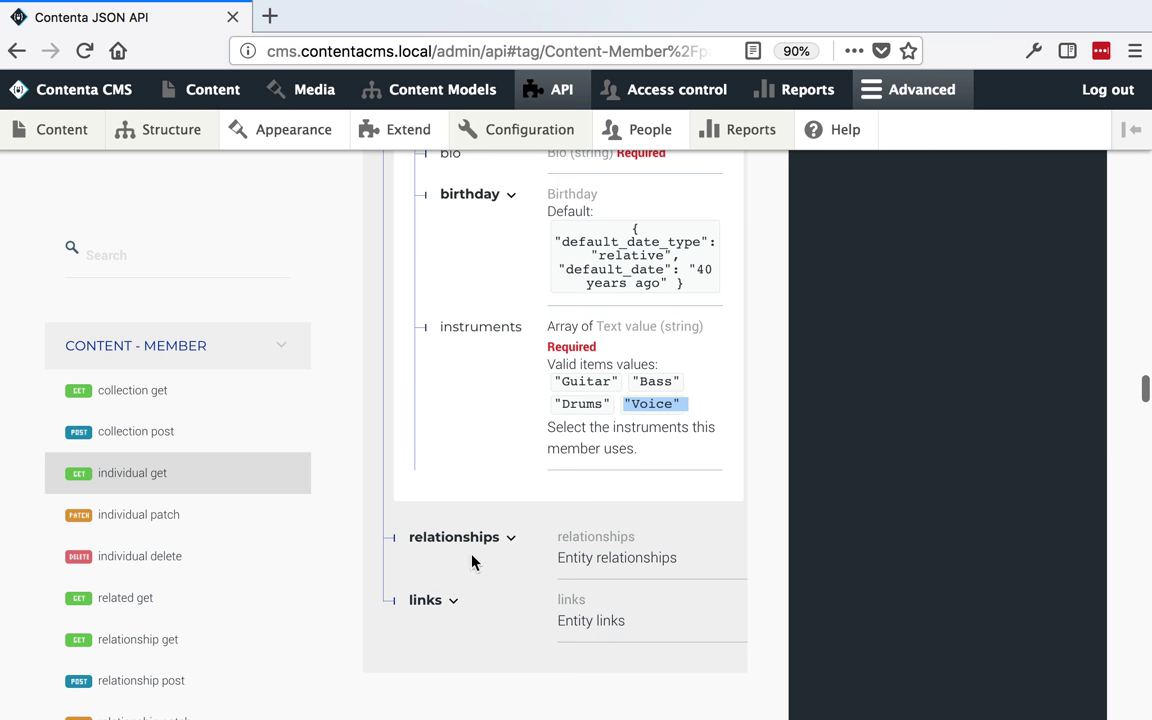
Expand the relationships section and the birthday attribute to examine their nested fields
click(508, 540)
scroll(507, 548, down, 3)
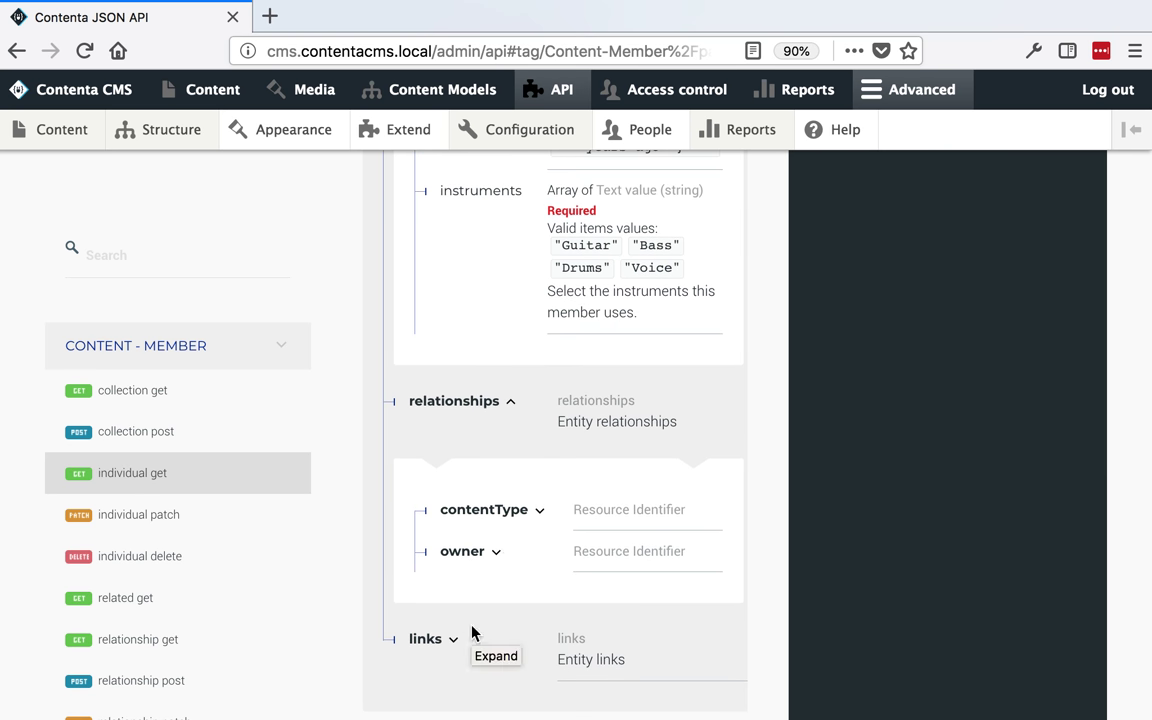
scroll(478, 586, up, 2)
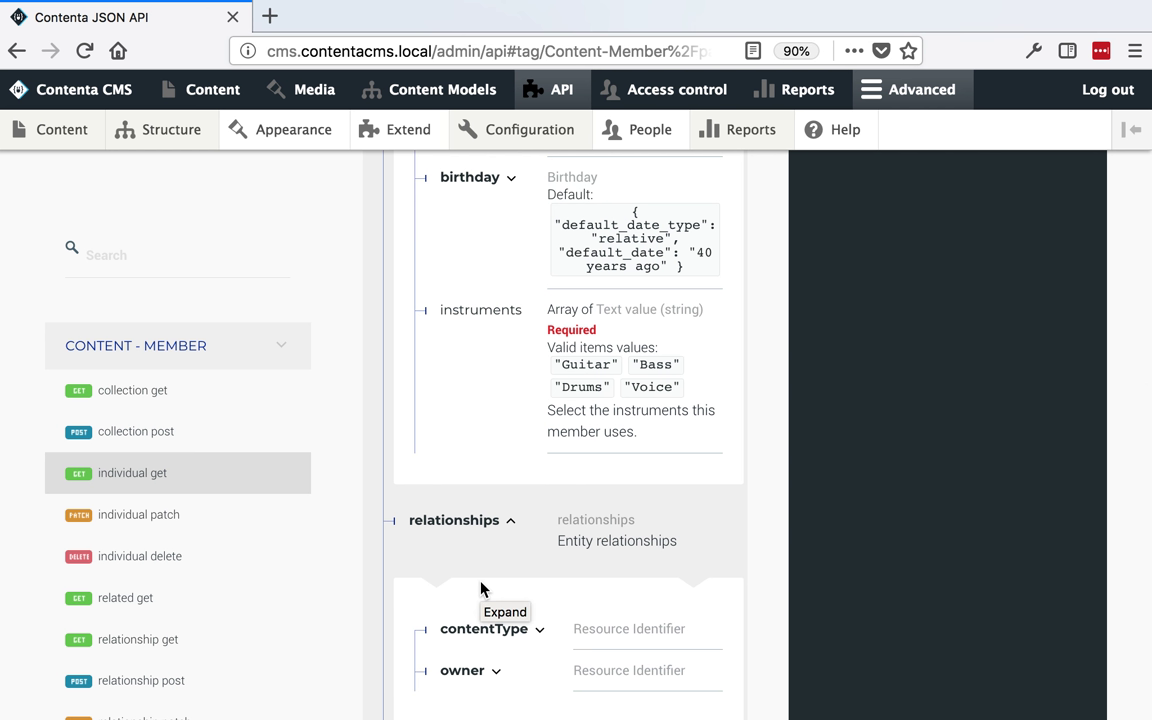
scroll(530, 352, up, 1)
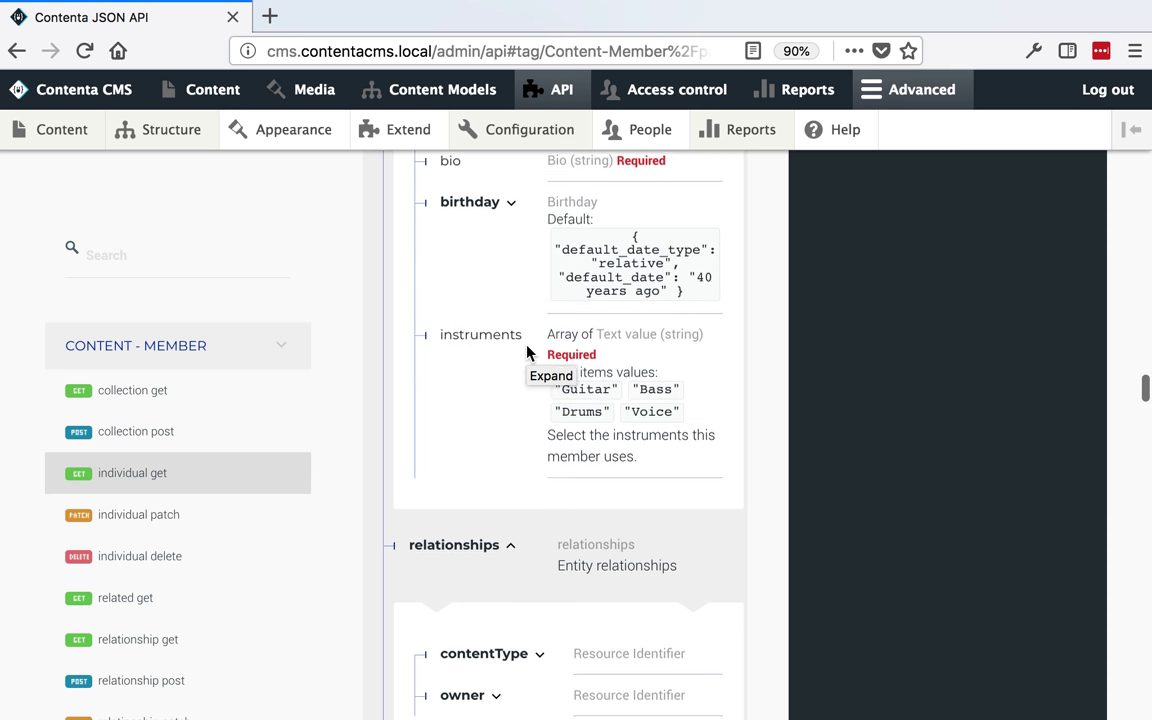
click(508, 238)
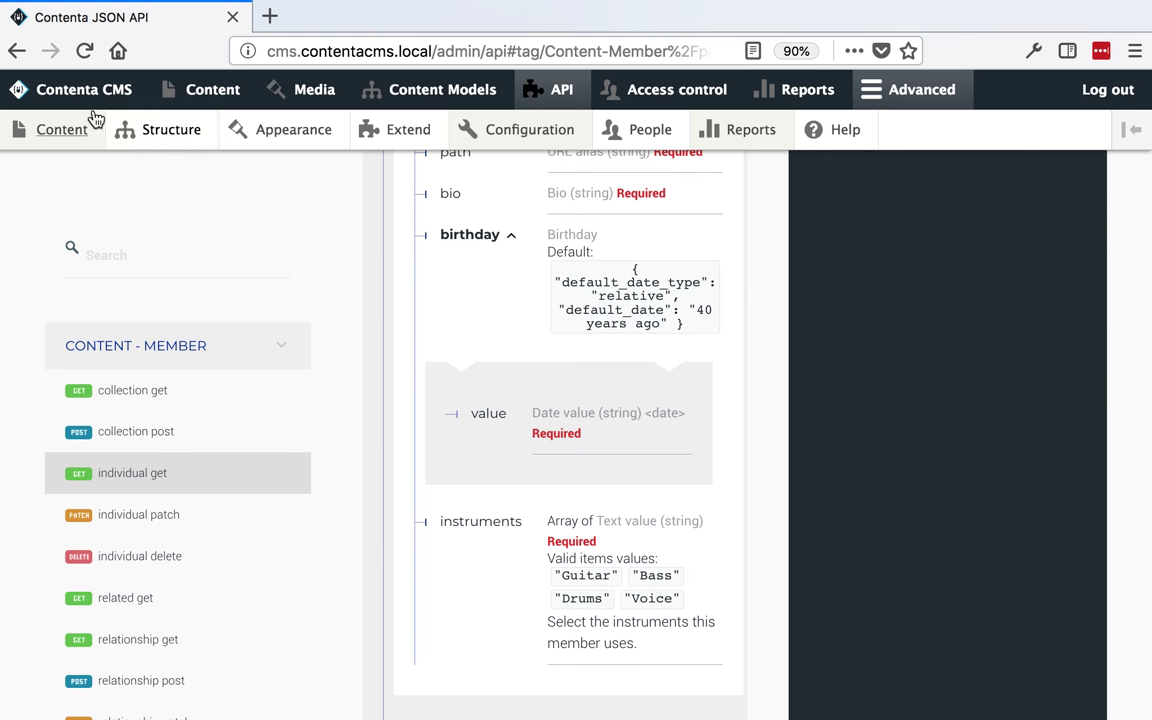
Bring up the site's configuration categories
mouse_move(558, 128)
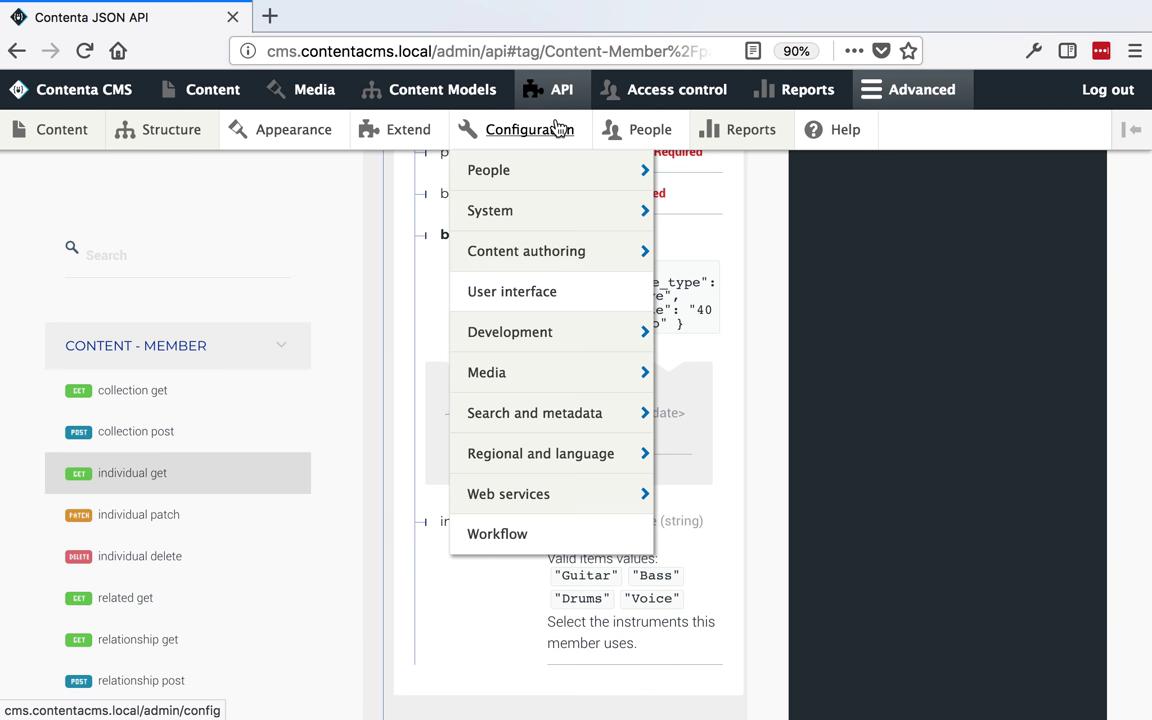